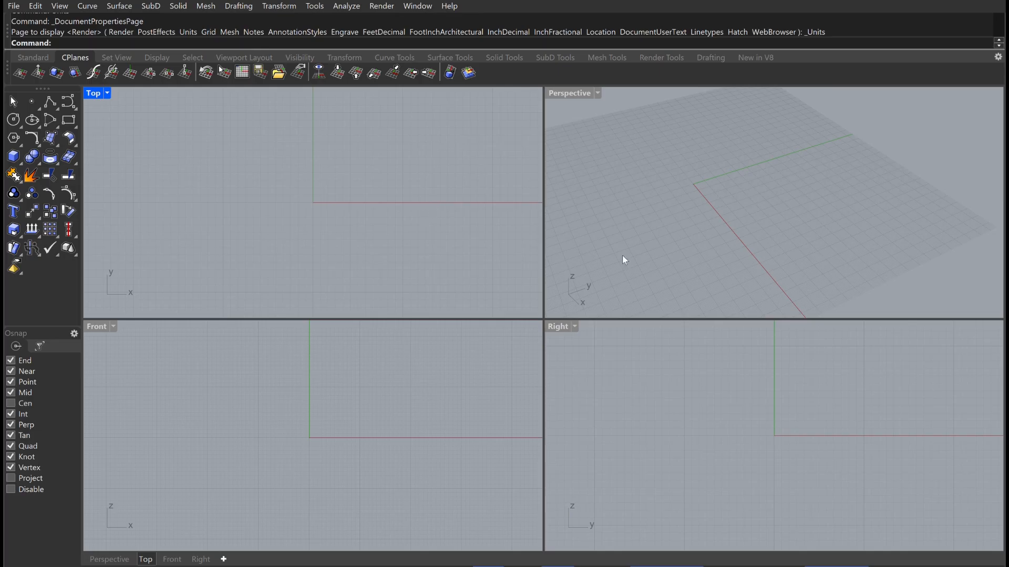
- Examine the document's model units, tolerances and distance display settings
shift+right_drag(655, 209, 738, 209)
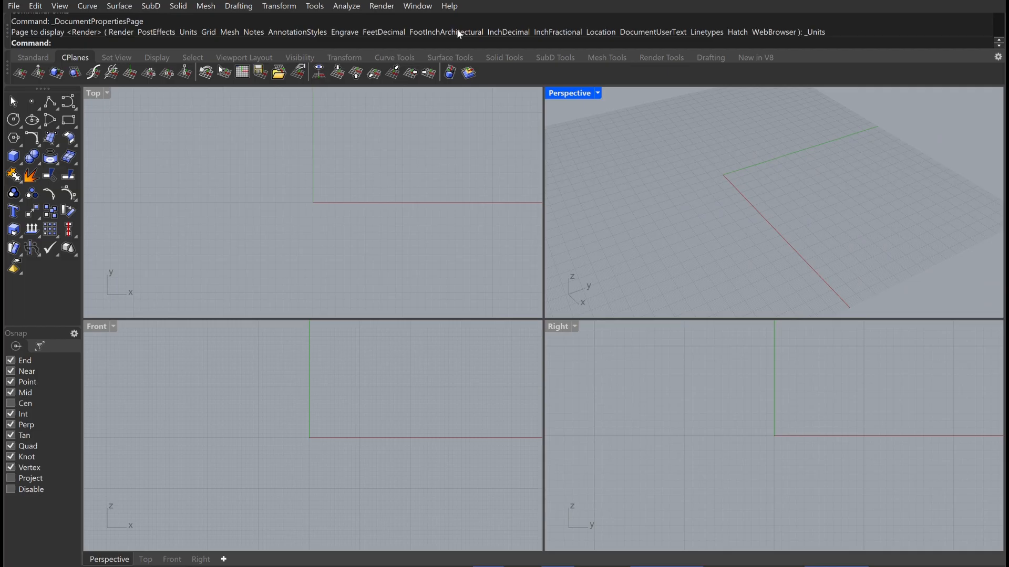
text(Units)
key(Return)
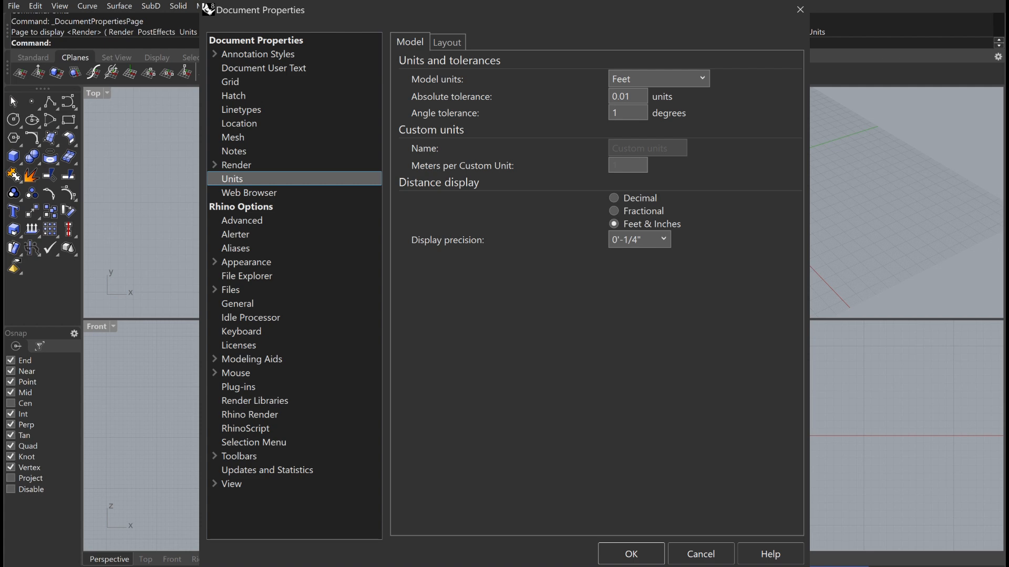
key(Escape)
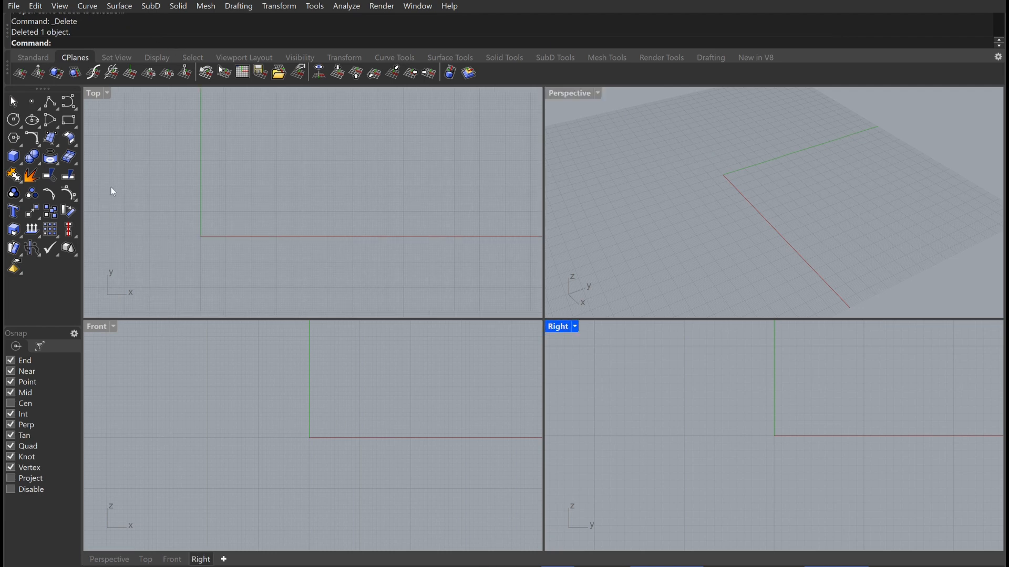
- Place a point in the Top view, then move it along positive X and down along Y
click(32, 97)
click(225, 174)
click(225, 170)
drag(250, 176, 385, 174)
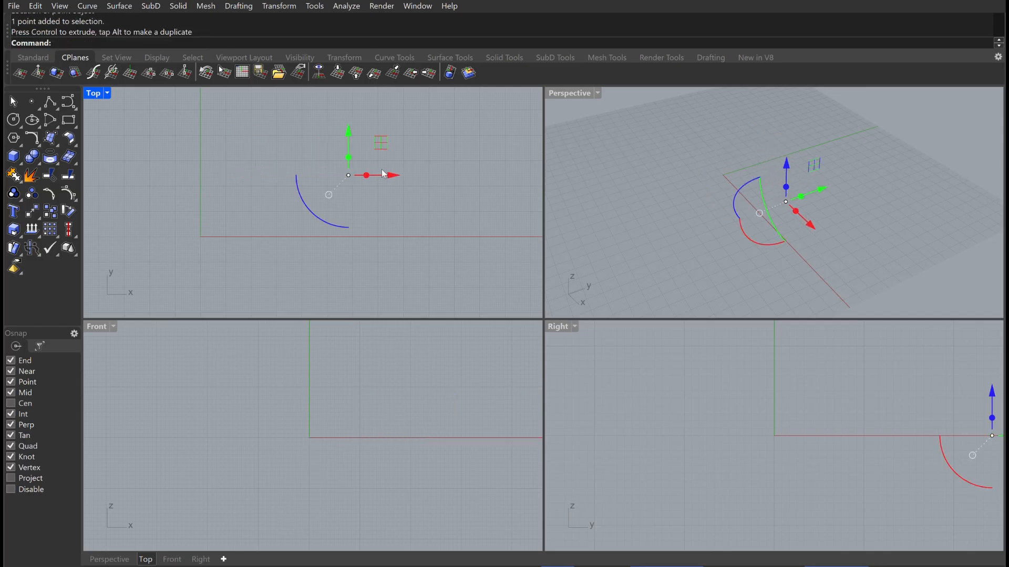
mouse_move(351, 119)
mouse_down()
mouse_move(362, 98)
mouse_move(361, 144)
mouse_up()
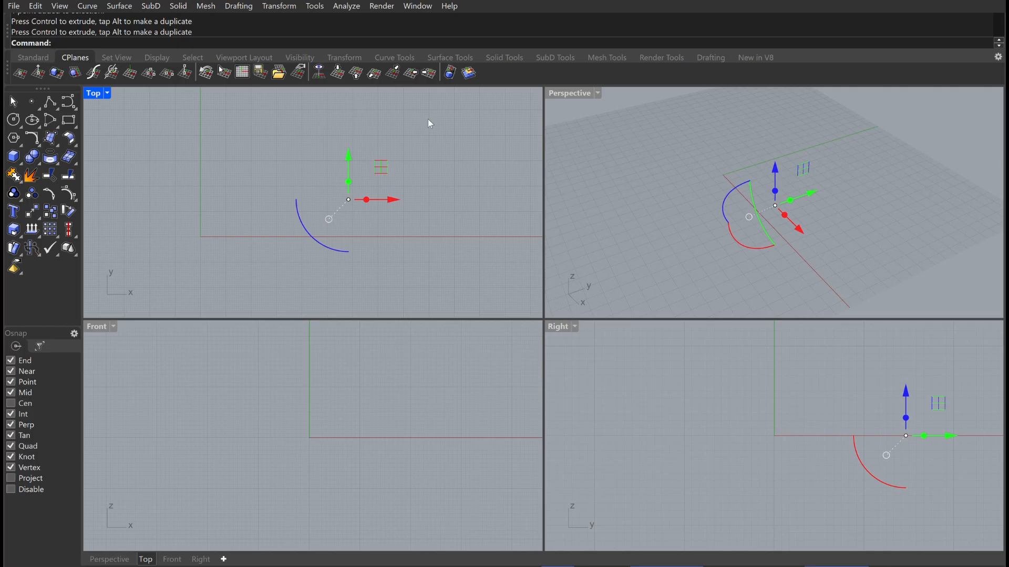
- Delete the placed point from the Top view
drag(429, 124, 230, 234)
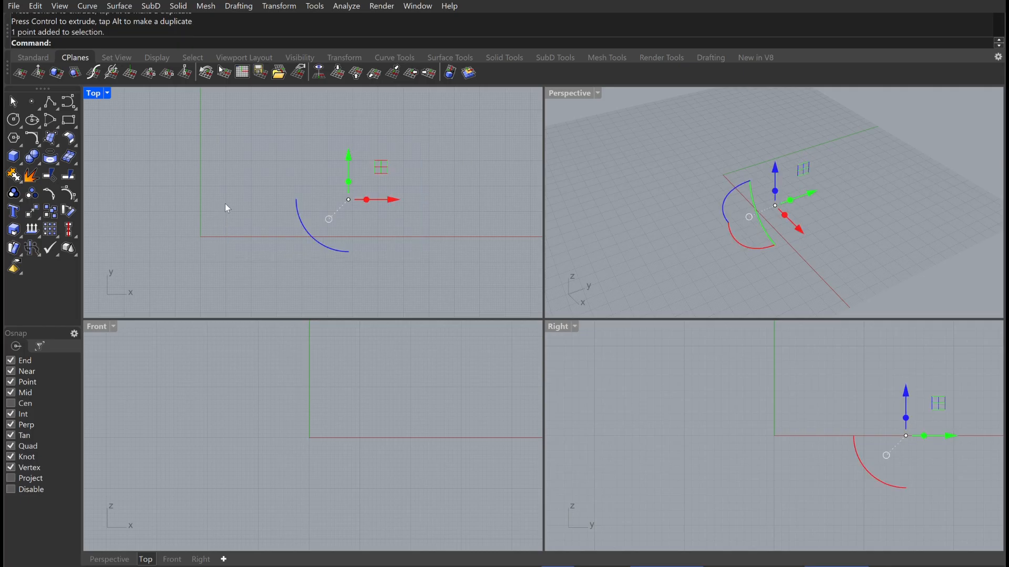
key(Delete)
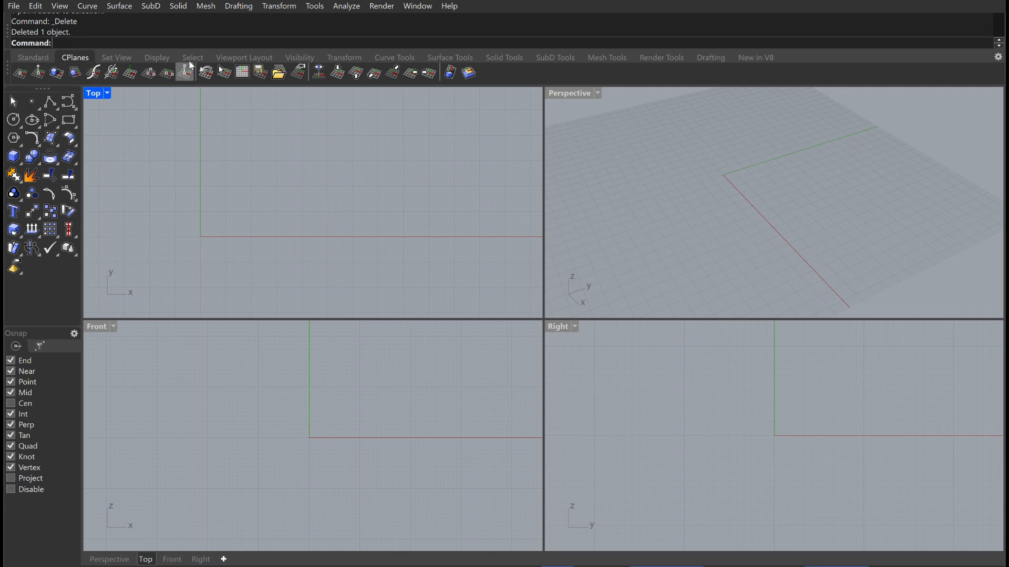
- Draw a nearly horizontal line crossing the Y axis in the Top view, using the BothSides option to start from its middle
text(Line)
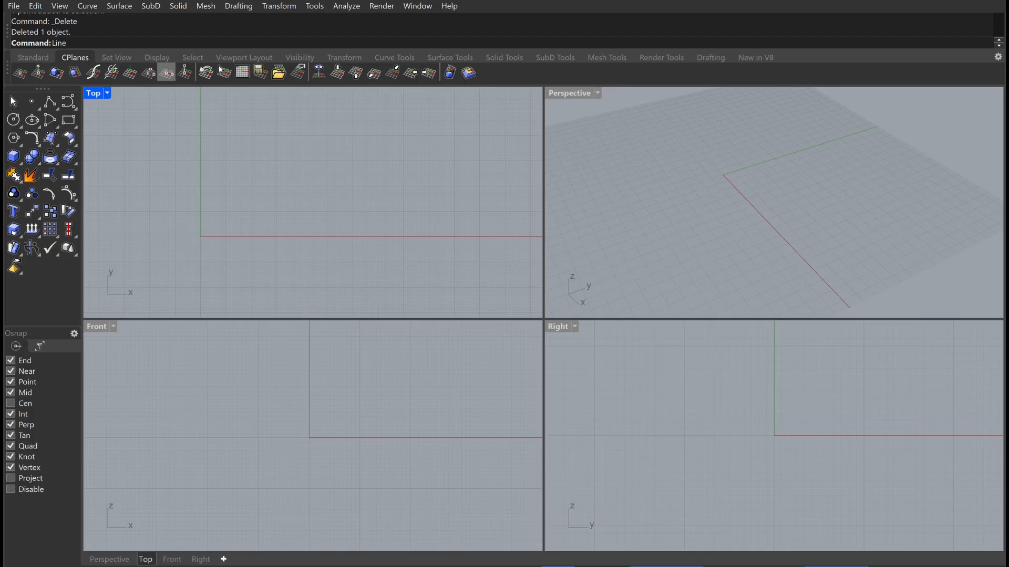
key(Return)
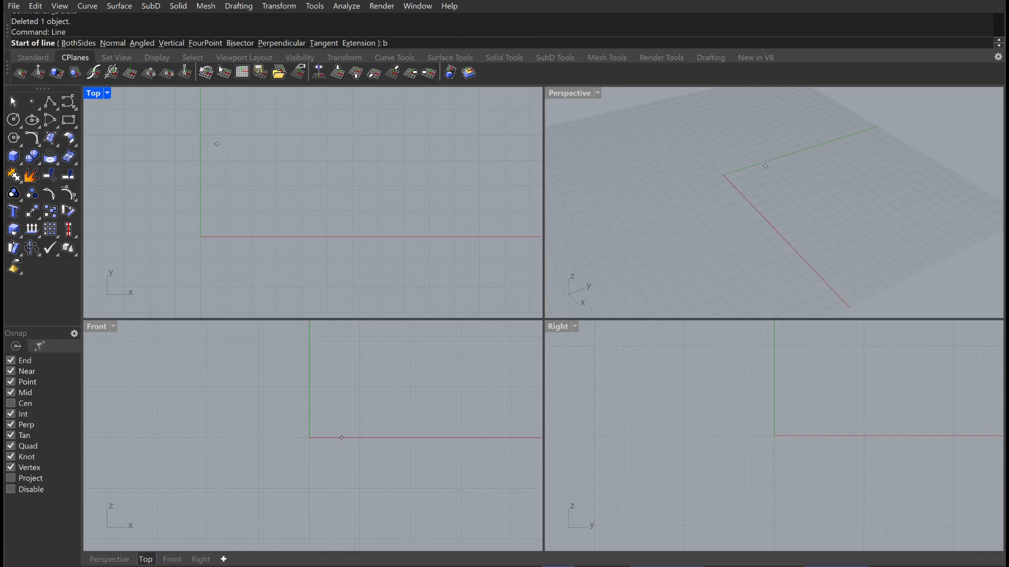
key(Return)
click(222, 147)
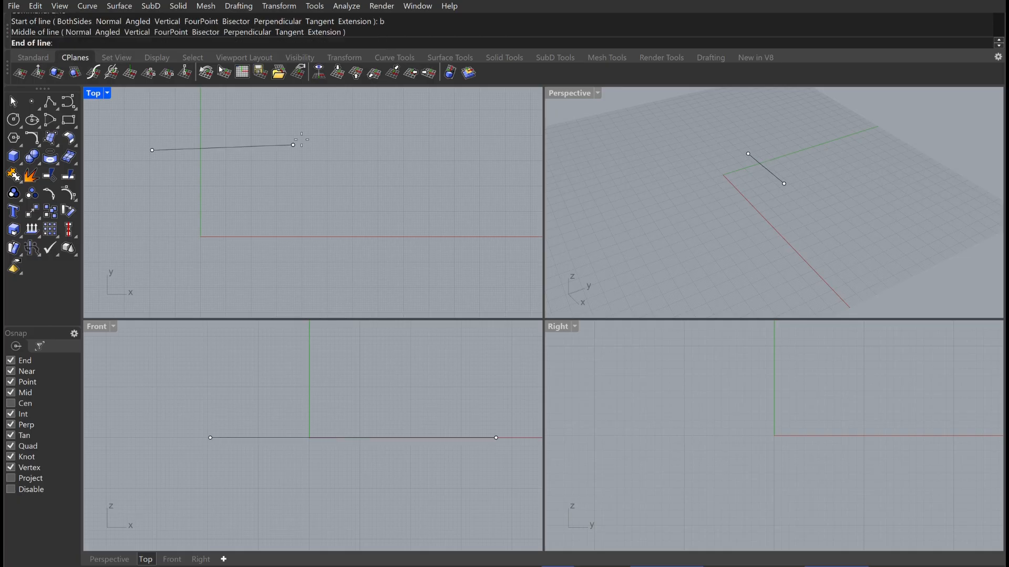
click(332, 141)
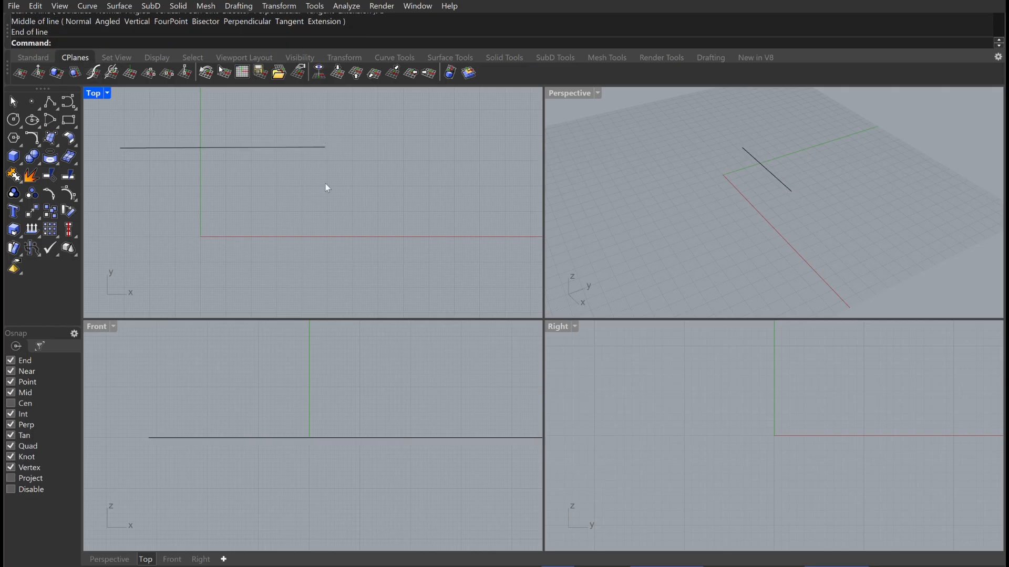
- Draw a nearly horizontal 40 ft line below the first line in the Top view
text(line)
key(Return)
click(264, 203)
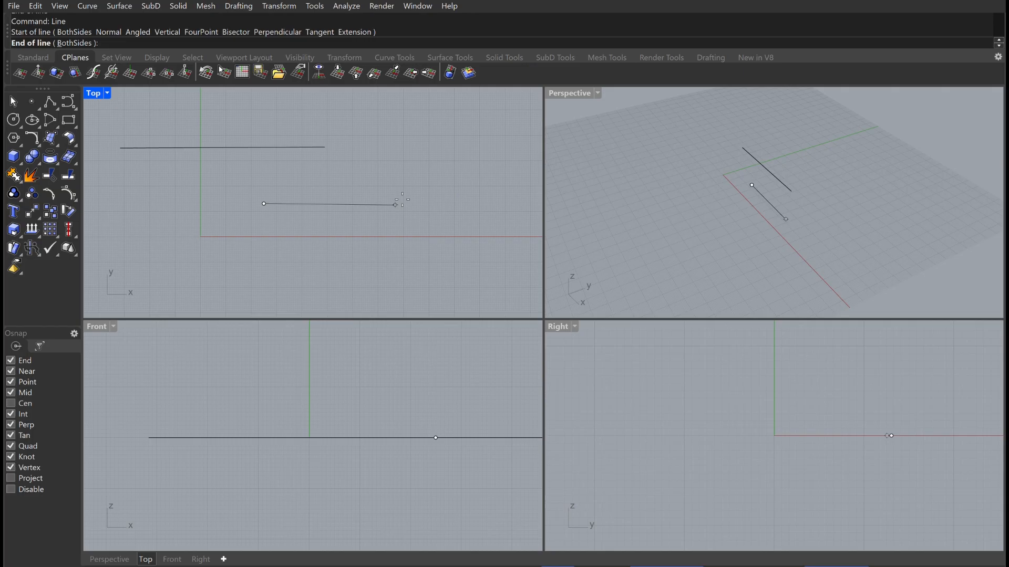
text(40)
key(Return)
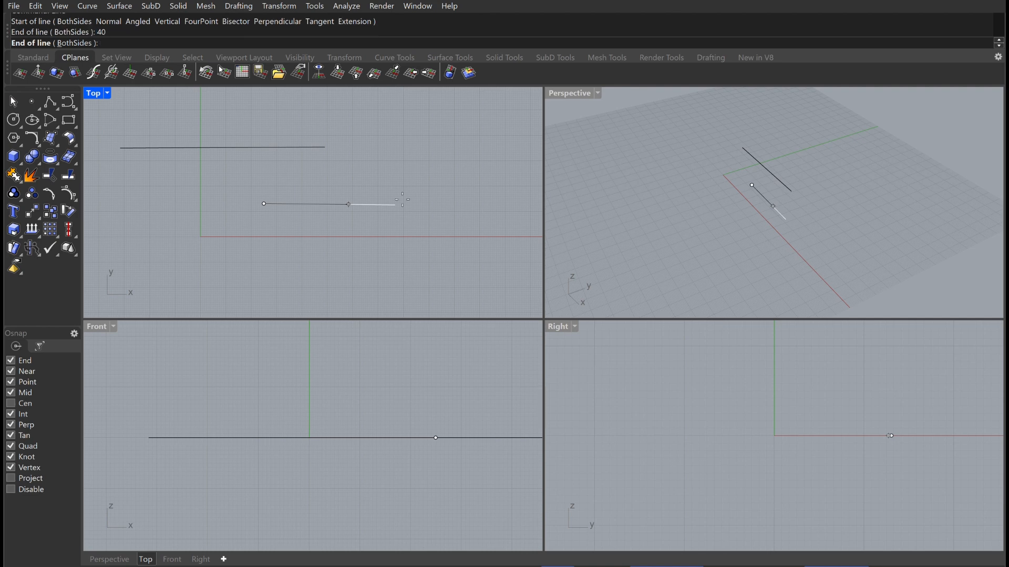
click(403, 200)
scroll(317, 184, up, 2)
click(326, 208)
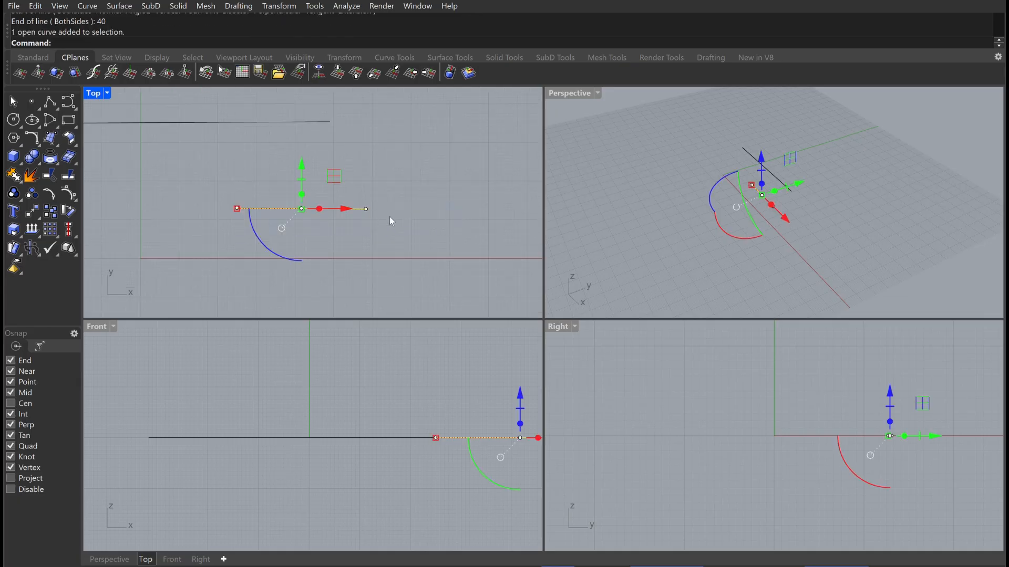
key(Escape)
scroll(394, 210, down, 3)
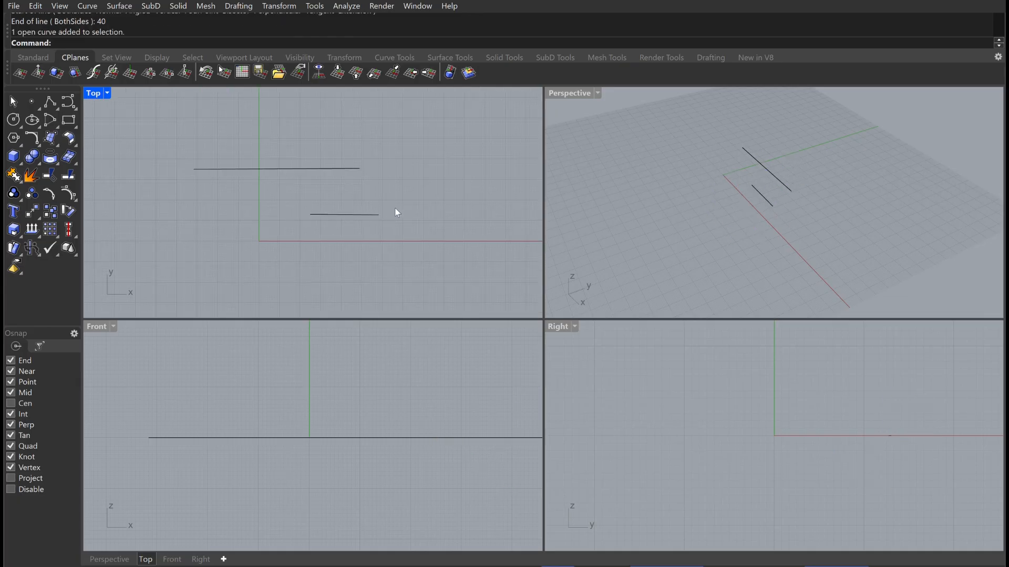
- Draw a vertical 30 ft line to the right of the two existing lines in the Top view
right_drag(421, 212, 350, 211)
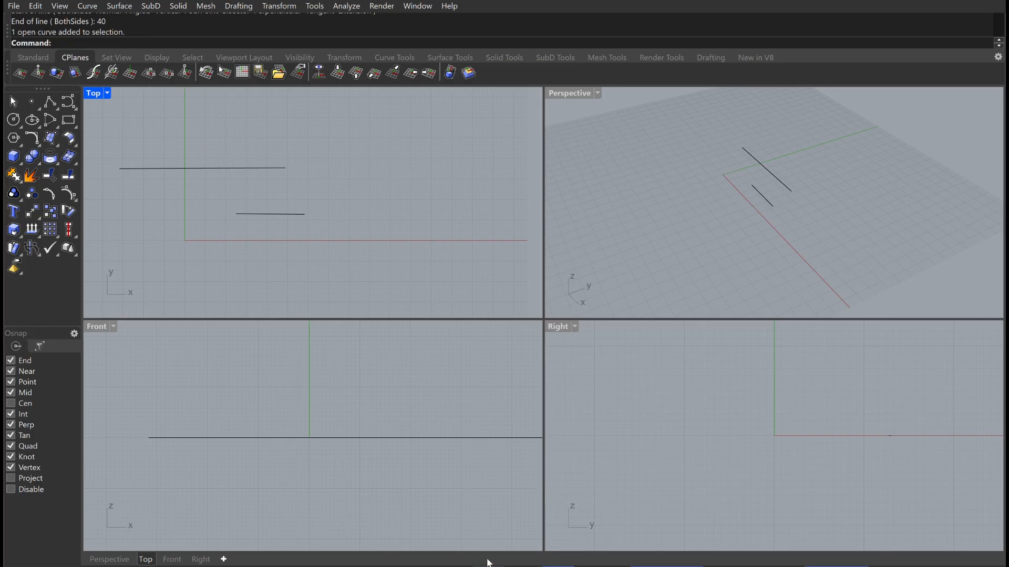
text(Line)
key(Return)
click(334, 183)
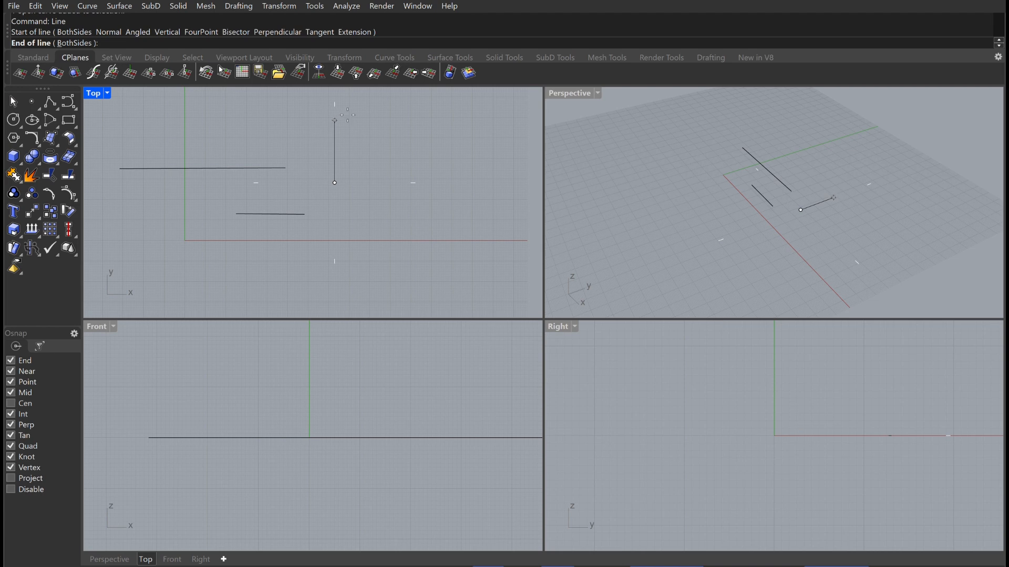
text(30)
key(Return)
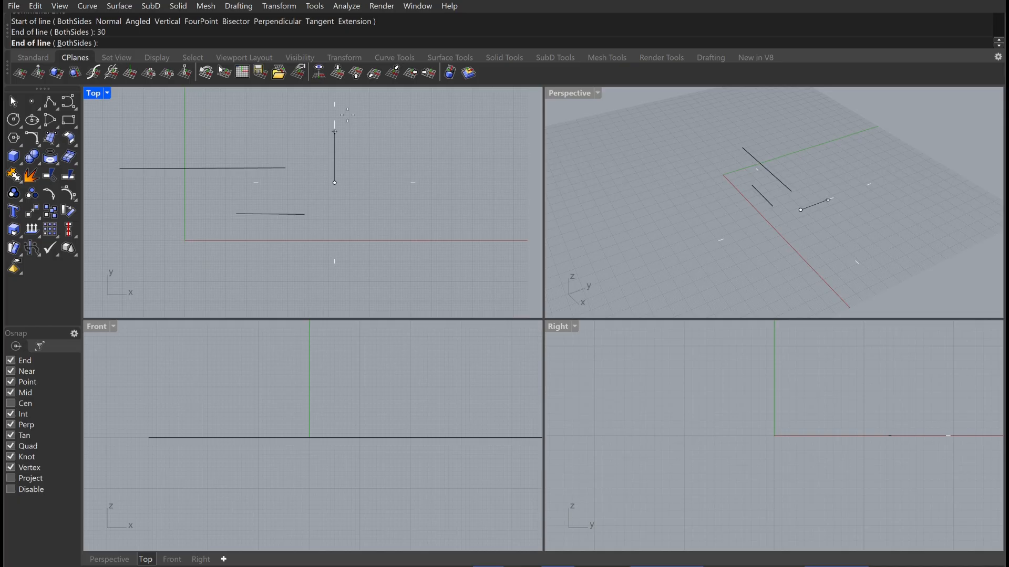
click(347, 114)
- Delete all three lines from the Top view
drag(405, 122, 140, 244)
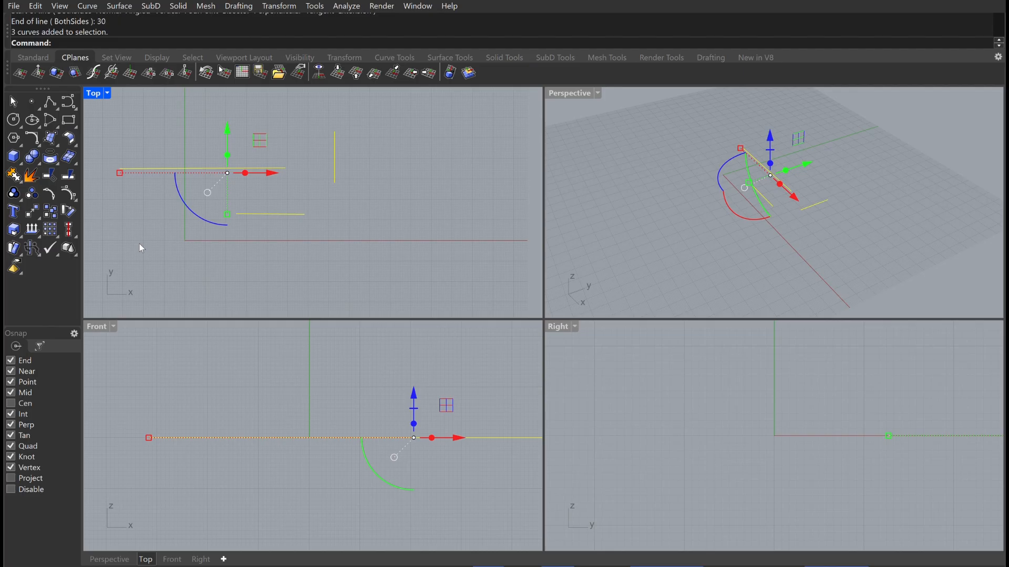
key(Delete)
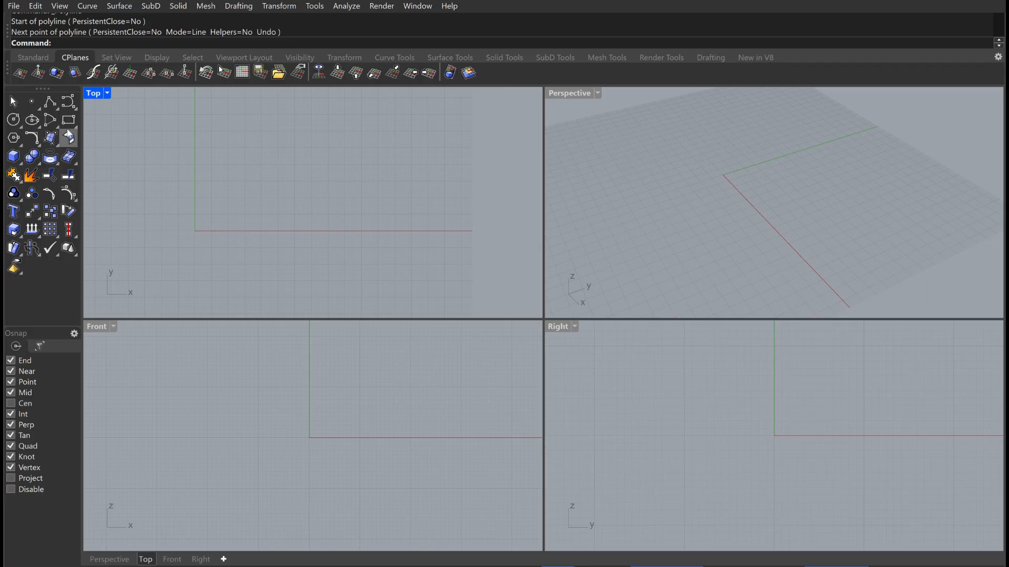
- Start a polyline near the Y axis in the Top view with a first segment running 50 ft straight down
click(53, 99)
click(220, 125)
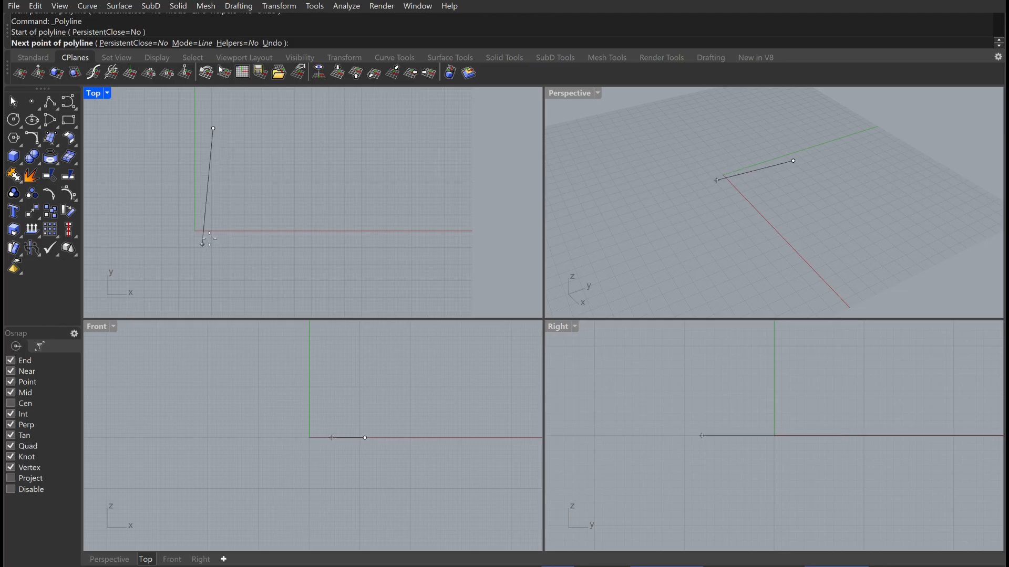
text(50)
key(Return)
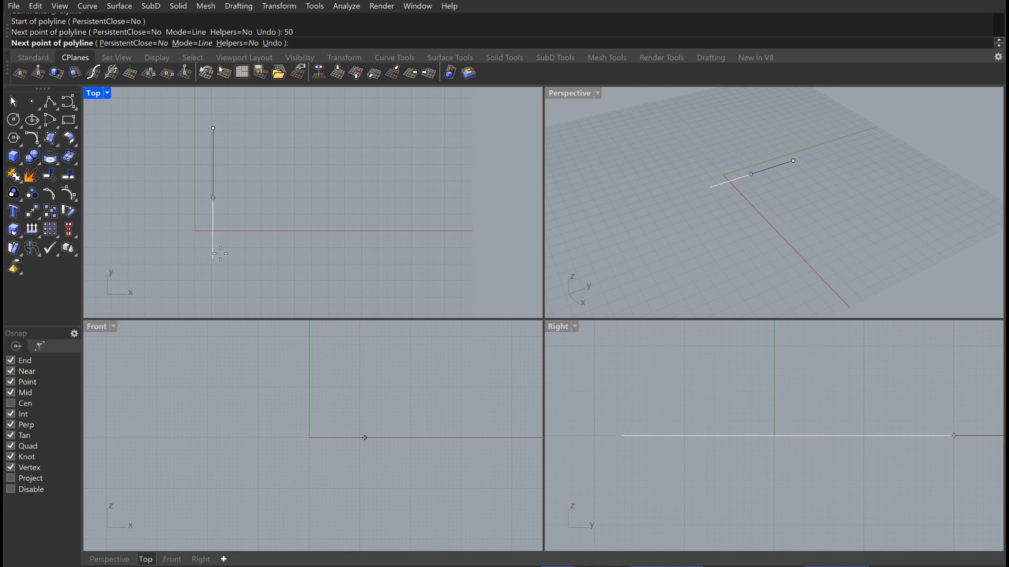
click(214, 206)
- Add six more zigzag vertices up and to the right, then close the polyline with the Close option
click(247, 184)
click(234, 152)
click(279, 145)
click(308, 118)
click(392, 131)
click(352, 97)
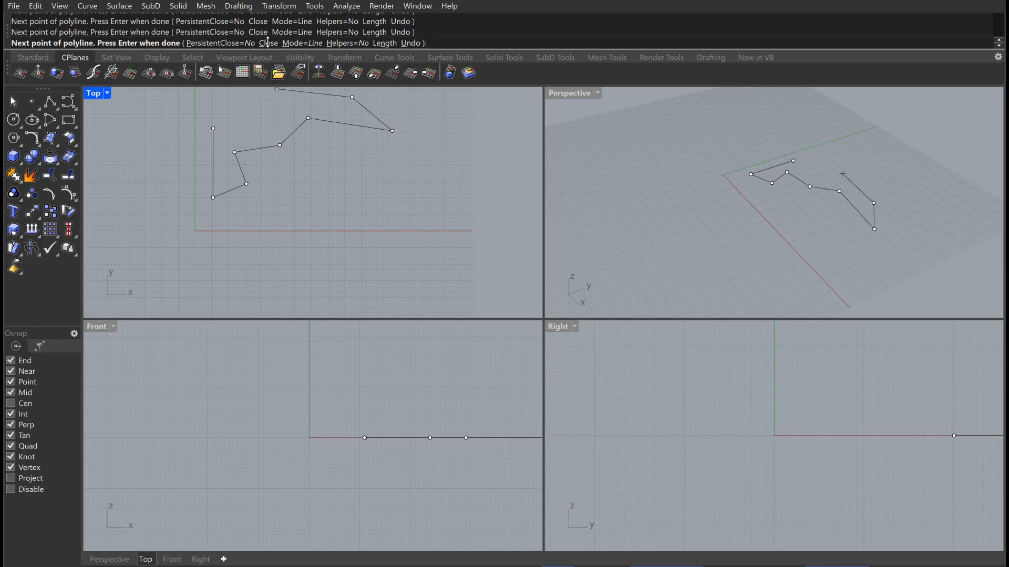
text(c)
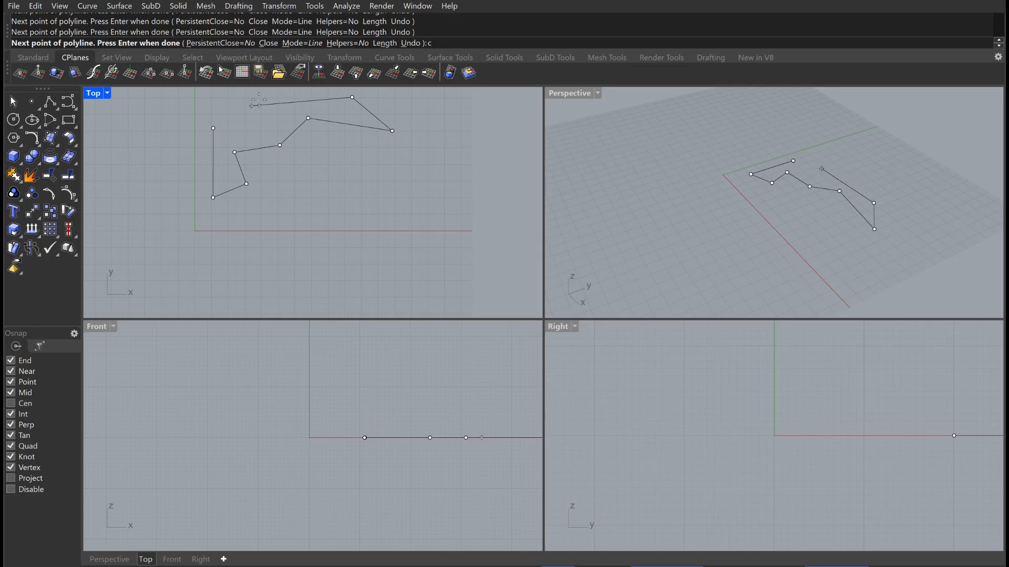
key(Return)
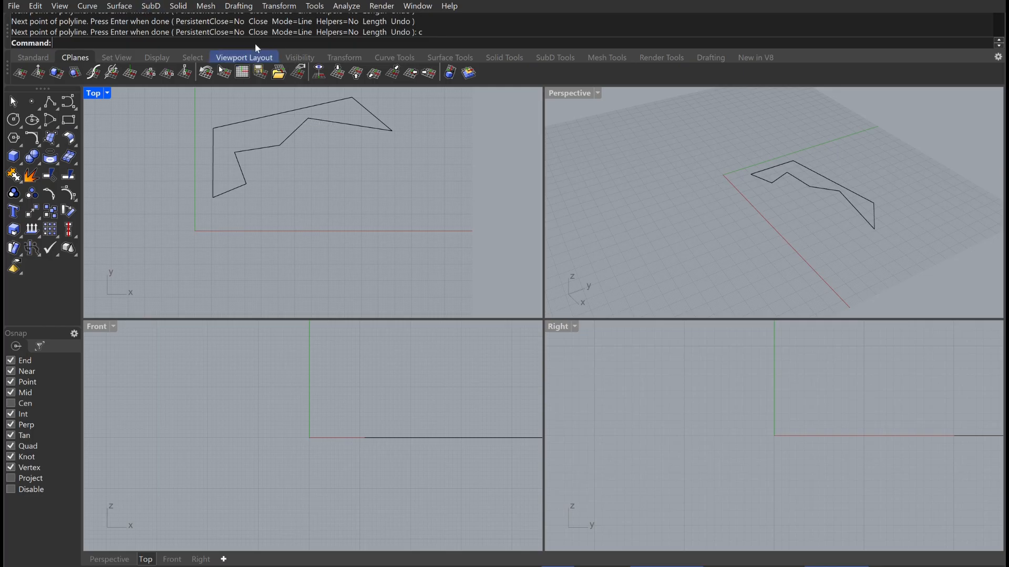
- Delete the closed polyline from the Top view
scroll(355, 189, up, 4)
scroll(358, 181, down, 4)
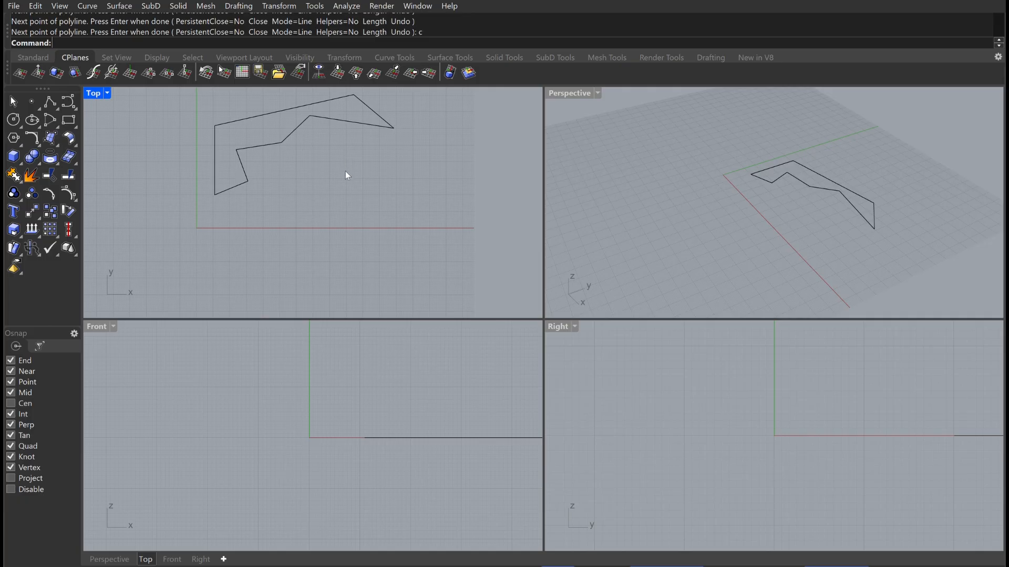
right_drag(339, 165, 331, 215)
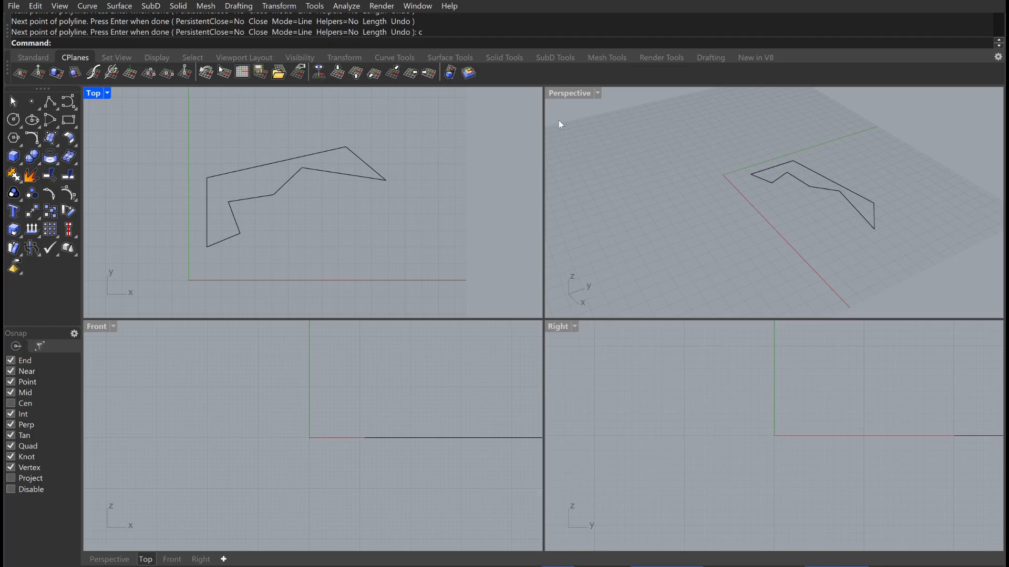
drag(199, 142, 411, 258)
key(Delete)
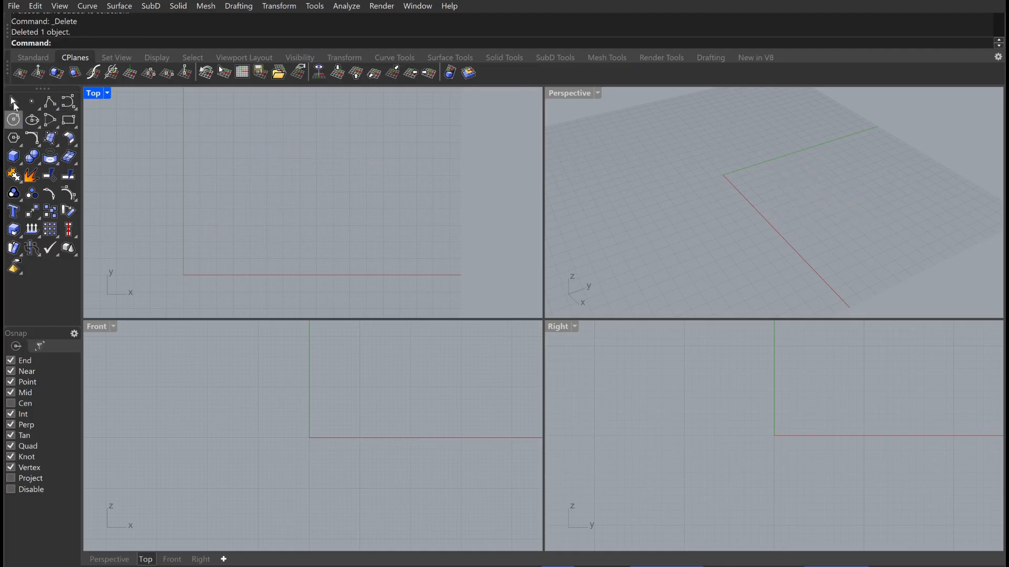
- Draw a circle with a 15 ft radius right of the Y axis in the Top view, then delete it
click(13, 119)
click(238, 181)
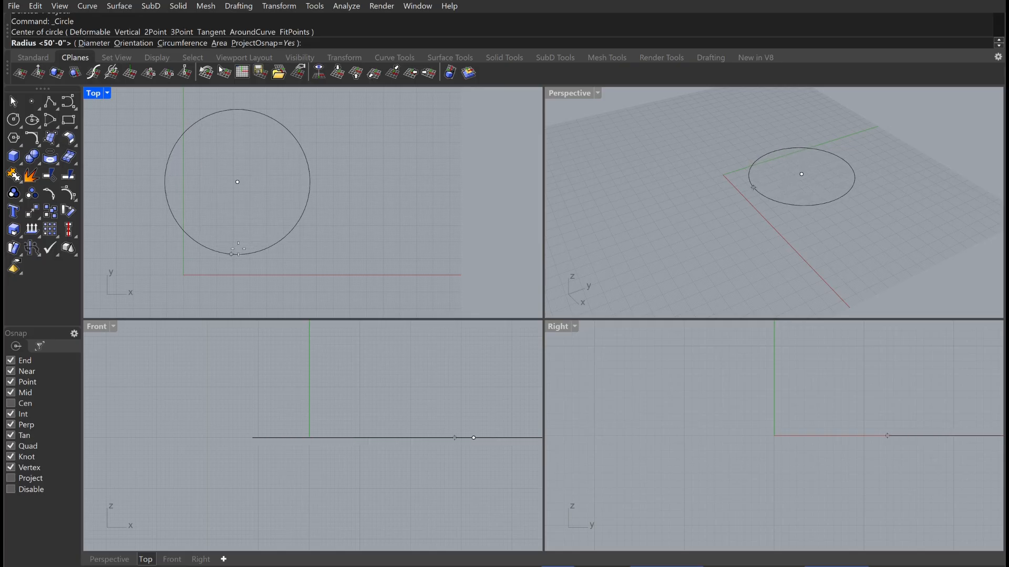
text(15)
key(Return)
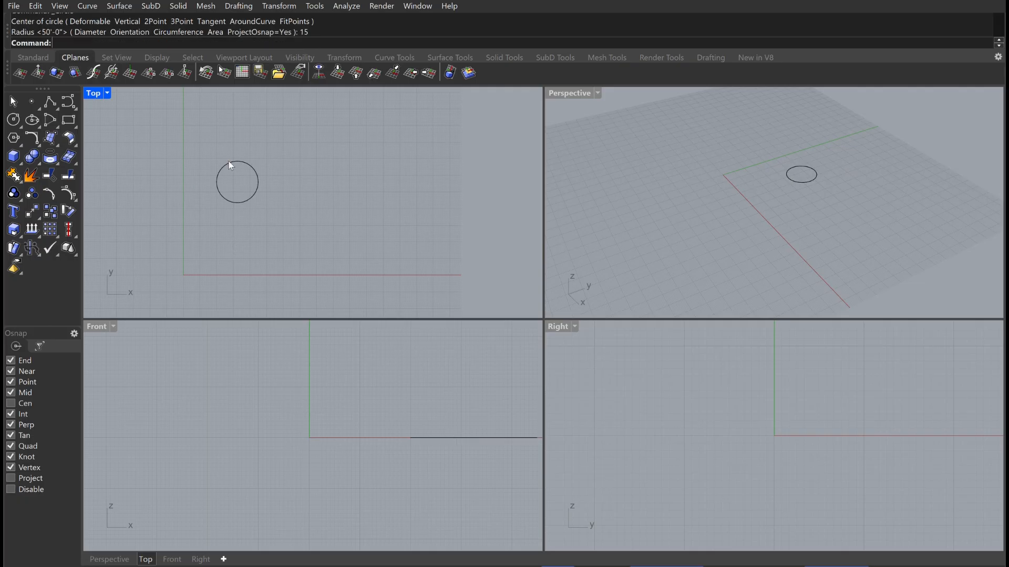
click(237, 203)
key(Delete)
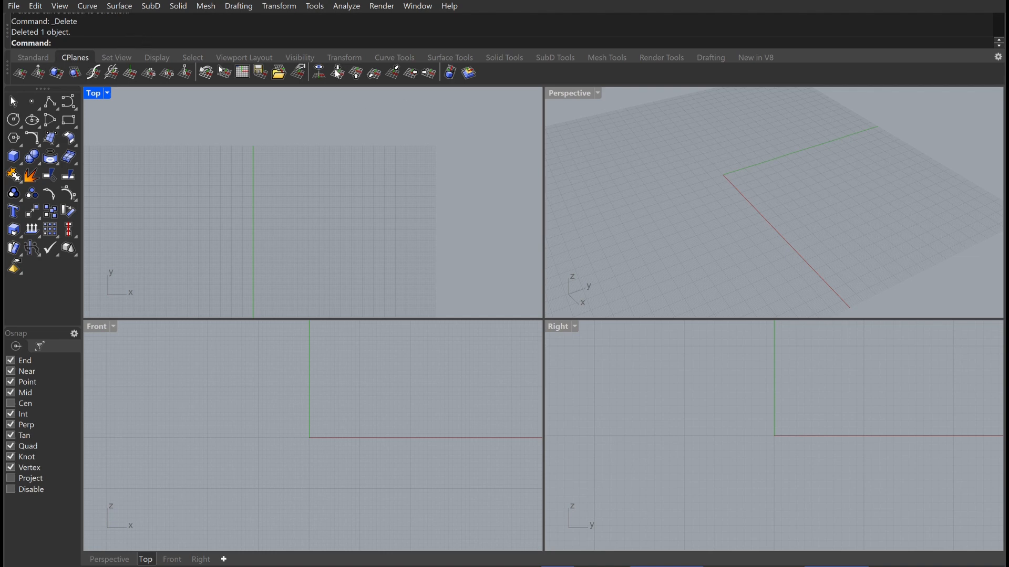
right_drag(196, 222, 265, 164)
right_drag(278, 212, 250, 176)
right_drag(379, 239, 371, 215)
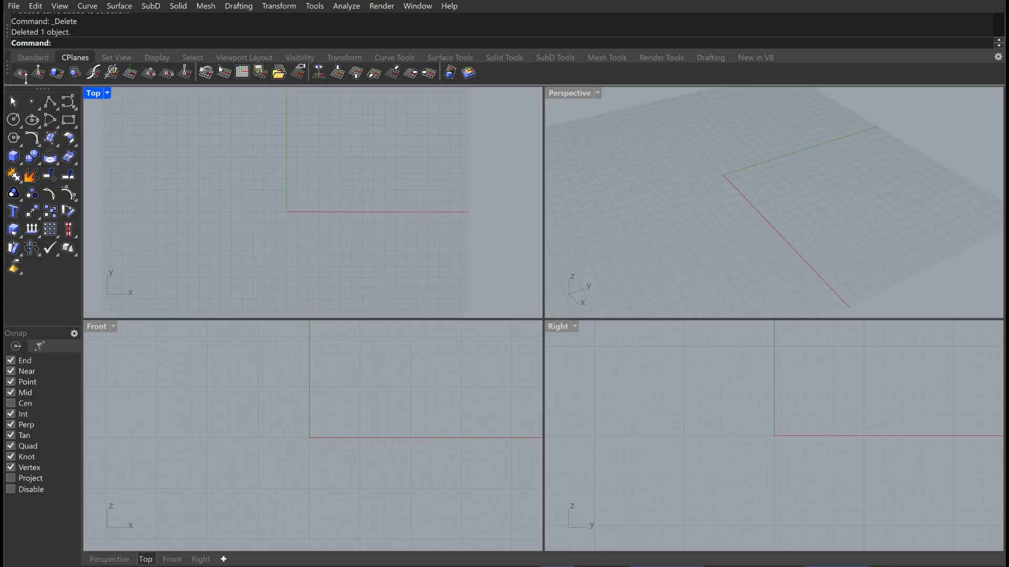
click(32, 120)
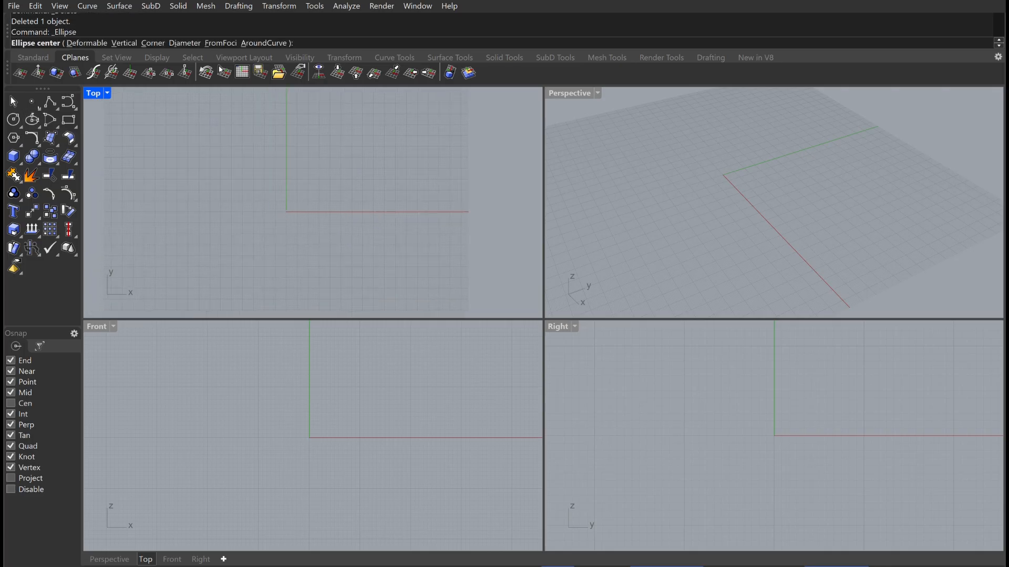
click(279, 190)
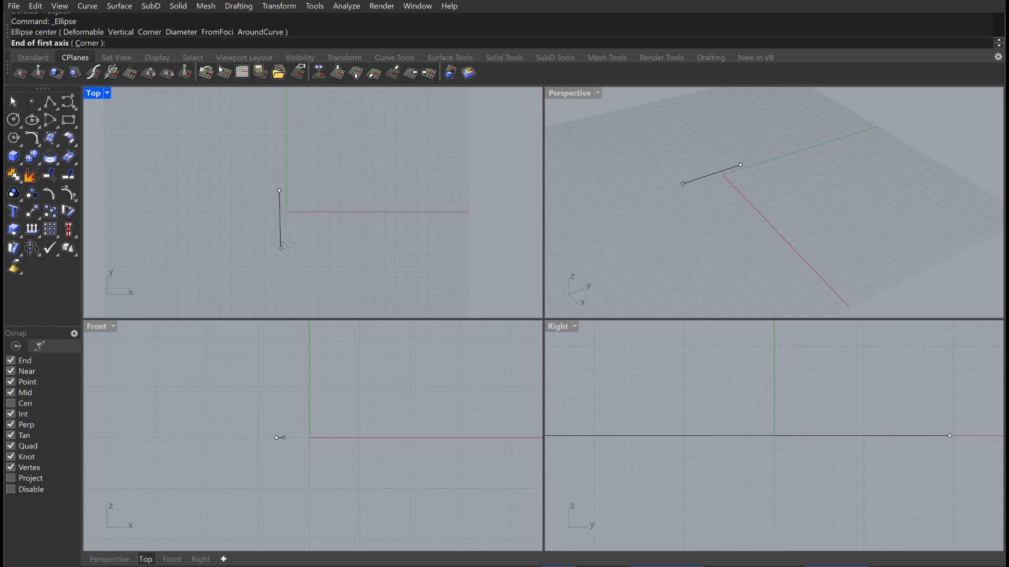
text(40)
key(Return)
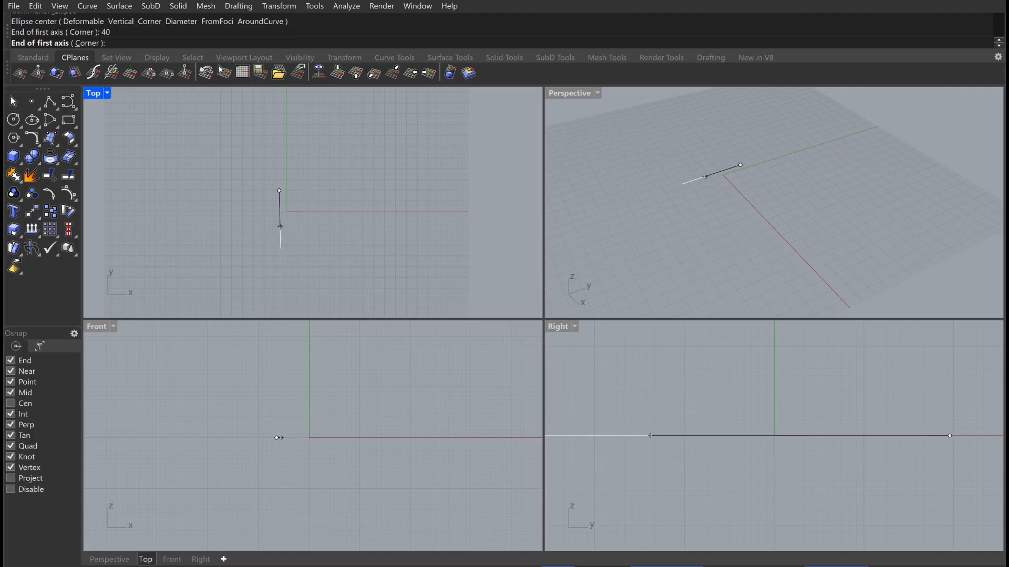
key(ctrl+z)
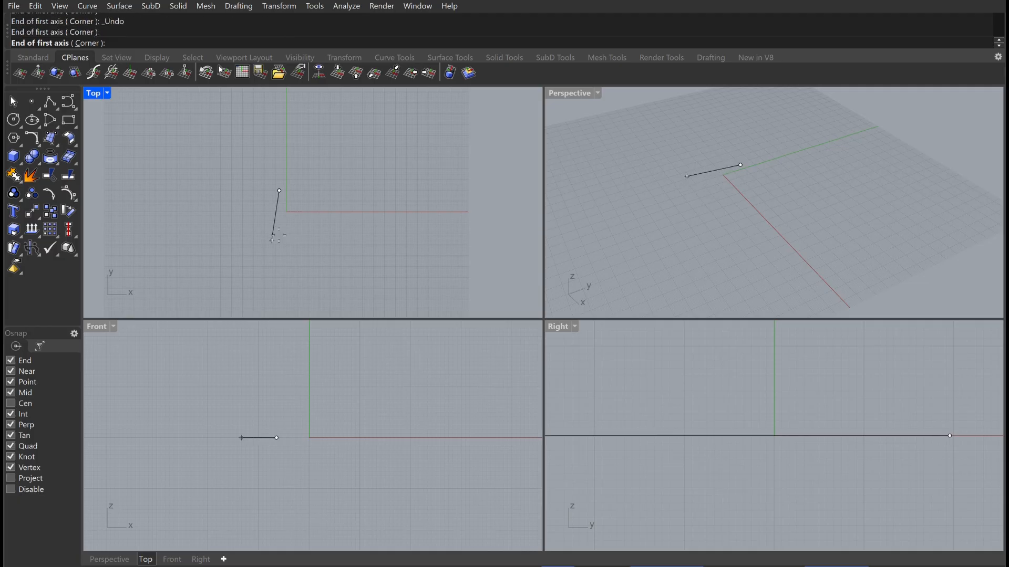
key(Escape)
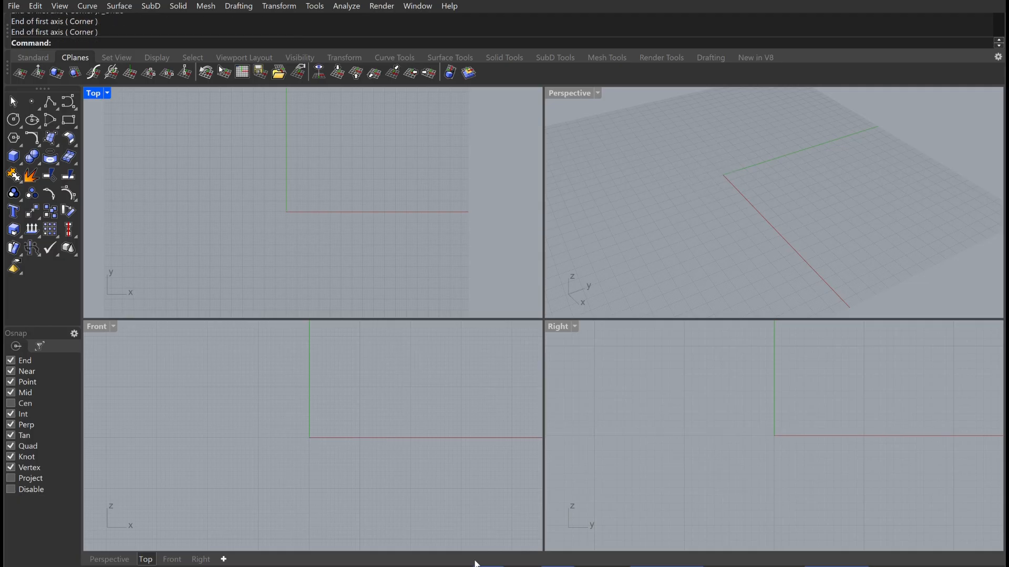
- Draw an ellipse centred just right of the Y axis in the Top view, with a 40 ft vertical first axis and 15 ft second axis
click(32, 119)
click(293, 186)
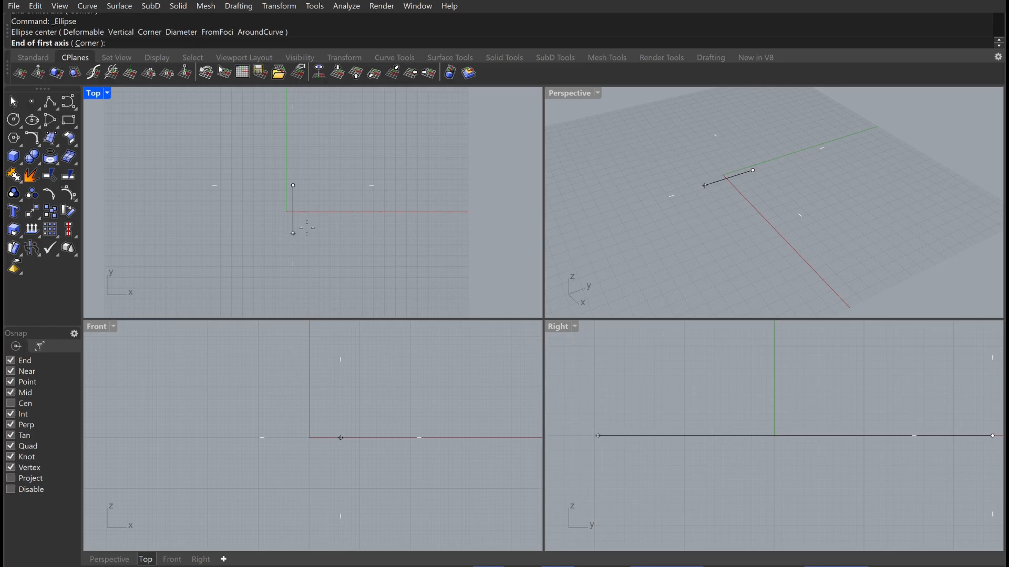
text(40)
key(Return)
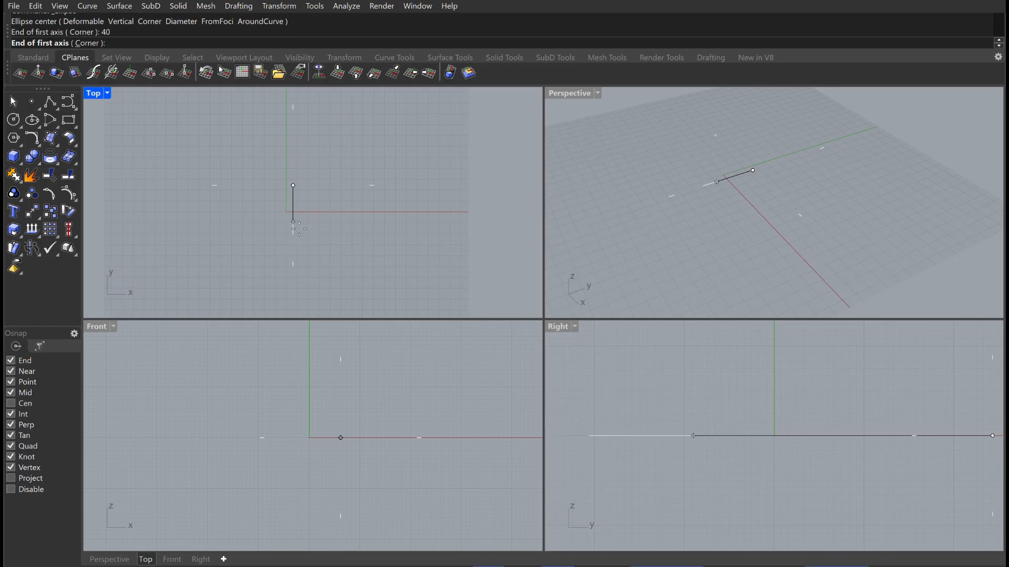
click(303, 215)
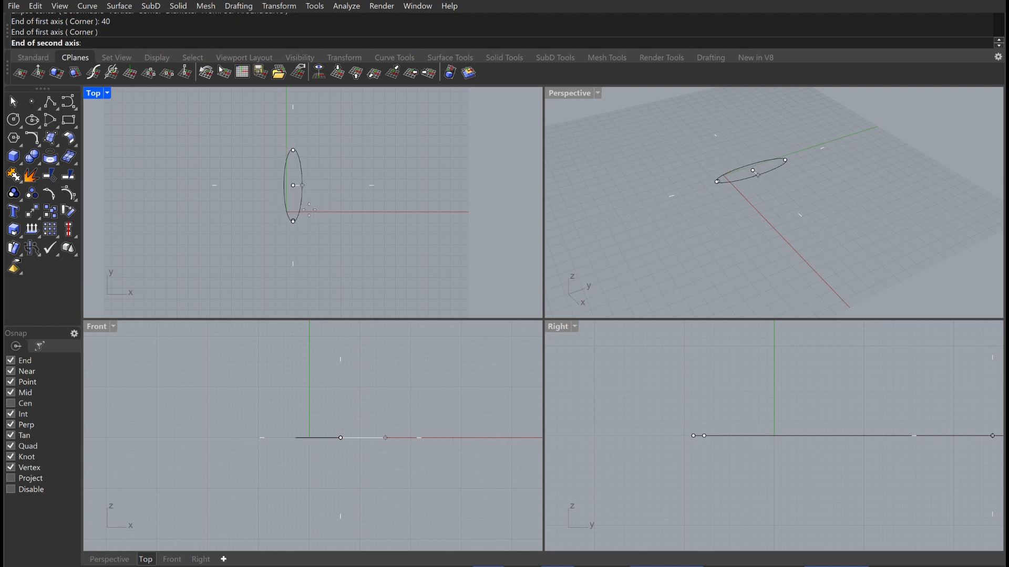
text(15)
key(Return)
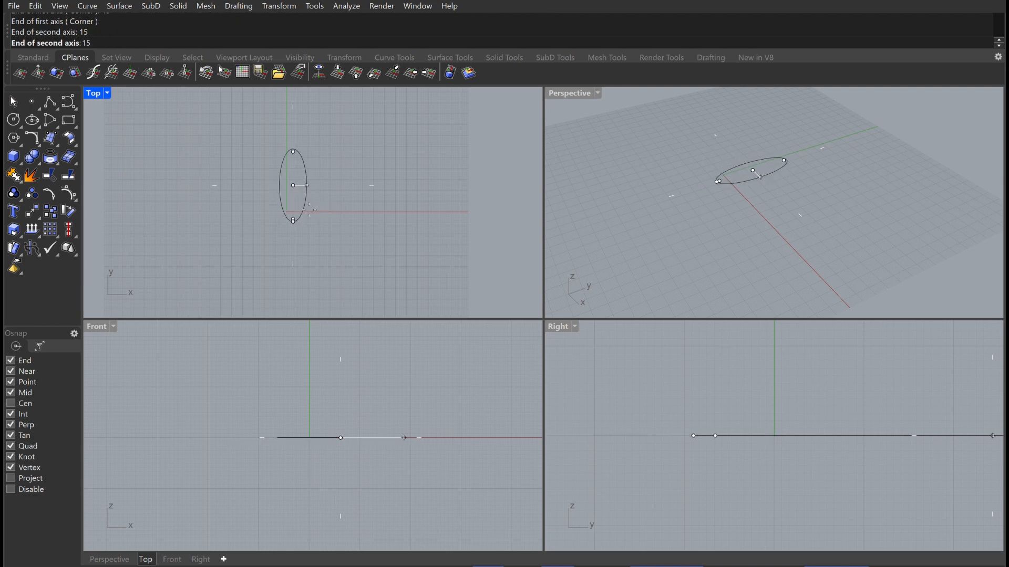
click(307, 210)
scroll(352, 202, up, 2)
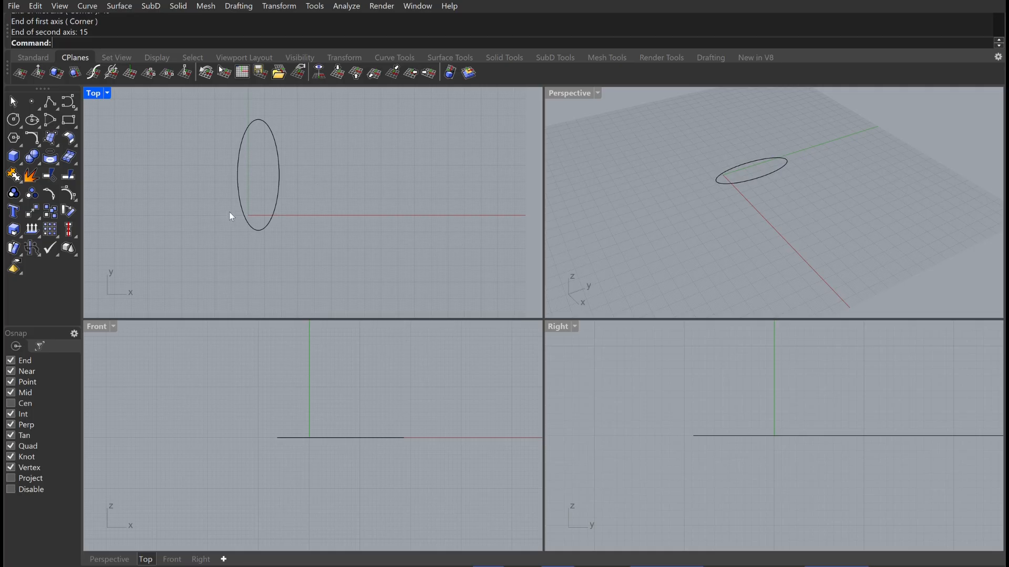
- Select and delete the ellipse in the Top view
scroll(285, 197, down, 2)
drag(332, 152, 238, 213)
key(Escape)
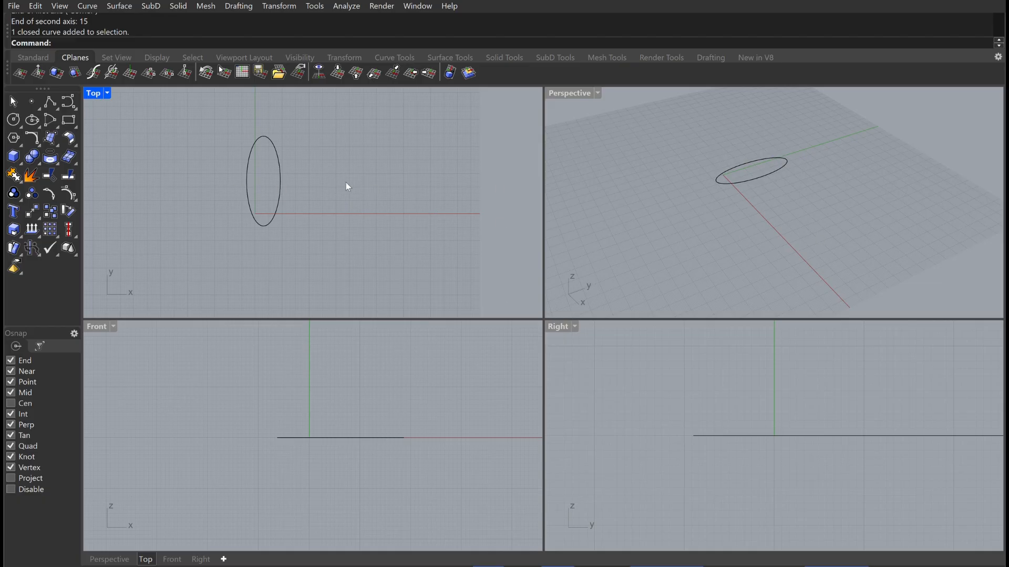
drag(315, 146, 194, 226)
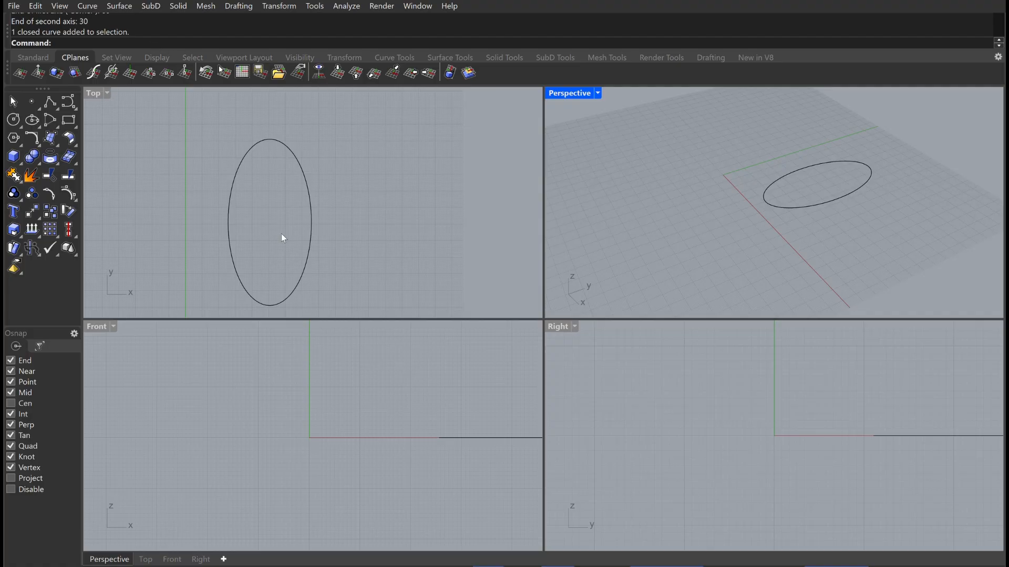
drag(338, 196, 209, 231)
key(Delete)
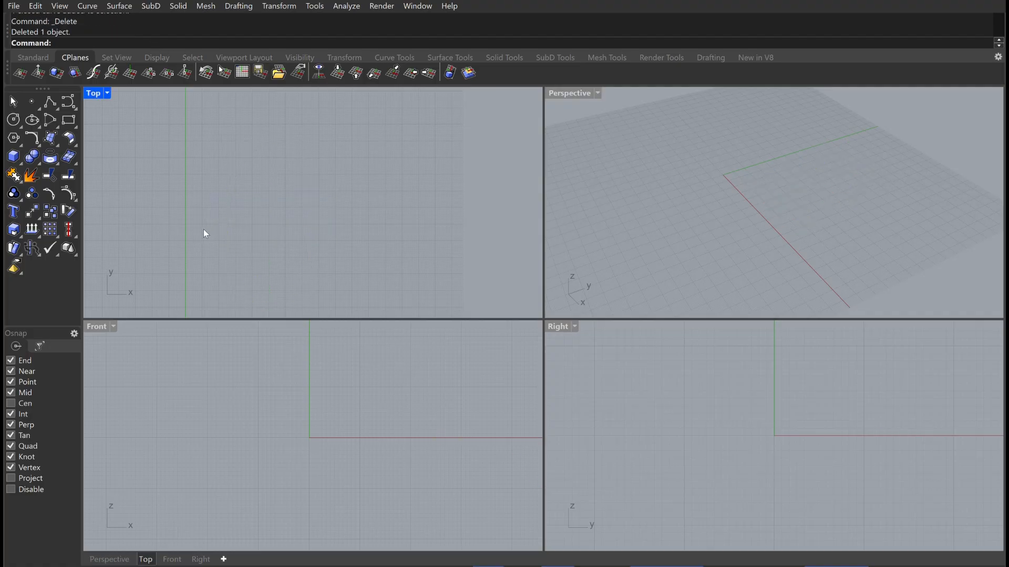
- Draw an arc centred right of the Y axis in the Top view, with a 25 ft radius and a 30-degree angle
click(51, 118)
click(233, 196)
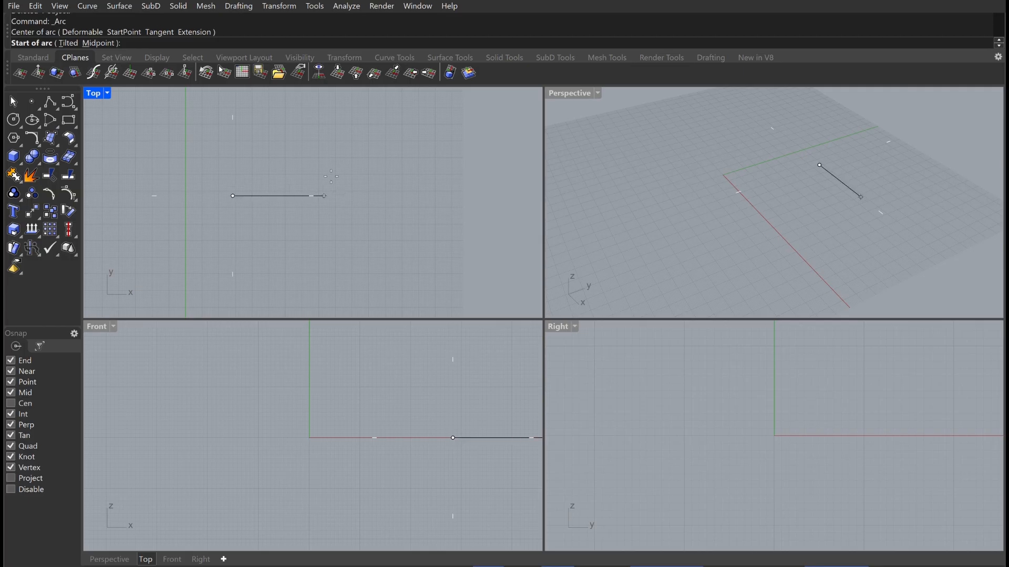
text(25)
key(Return)
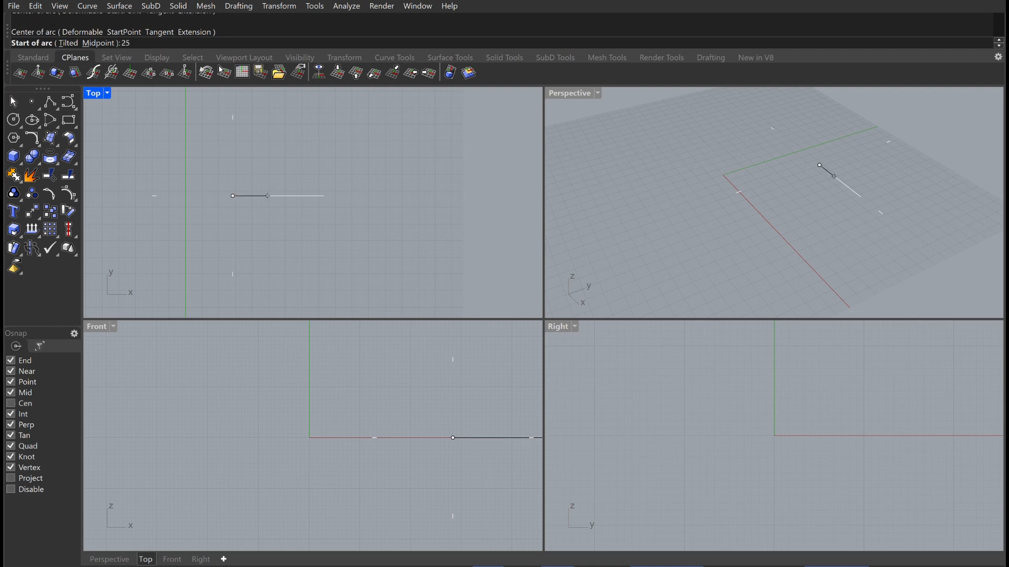
click(276, 187)
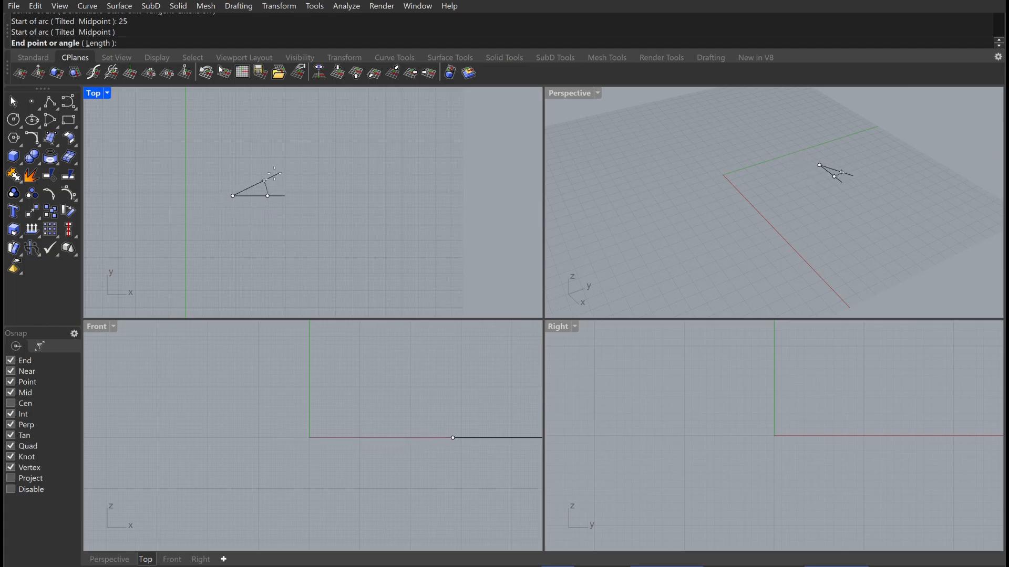
text(30)
key(Return)
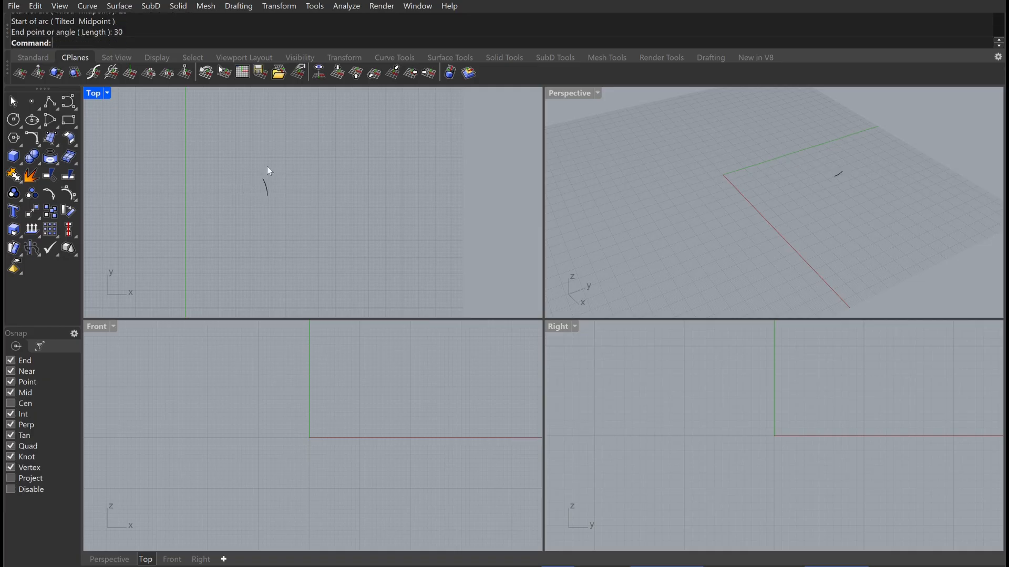
- Inspect the small arc in the Top view, then delete it
drag(239, 158, 291, 210)
scroll(262, 198, up, 6)
key(Escape)
scroll(299, 187, down, 8)
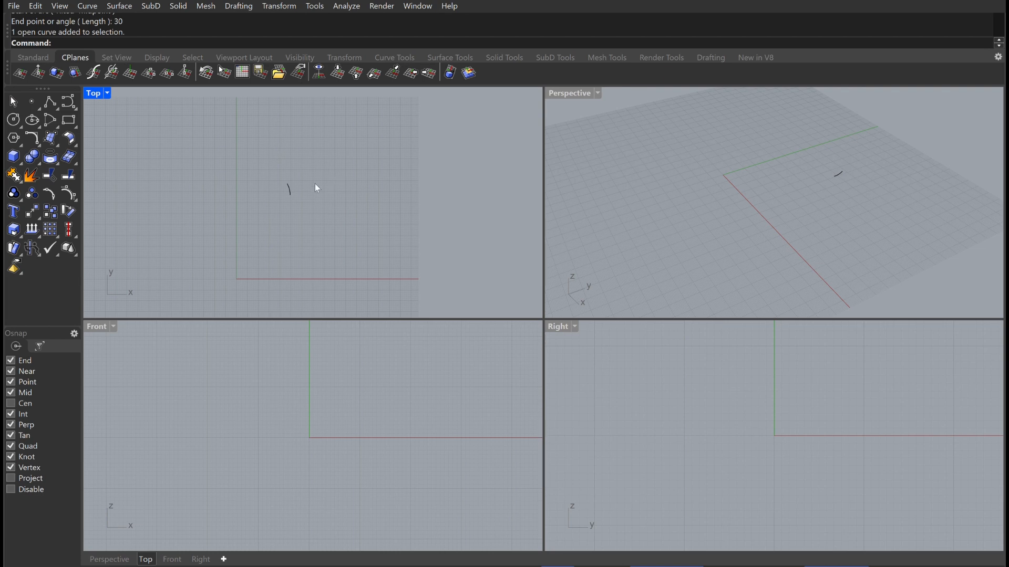
scroll(314, 189, up, 4)
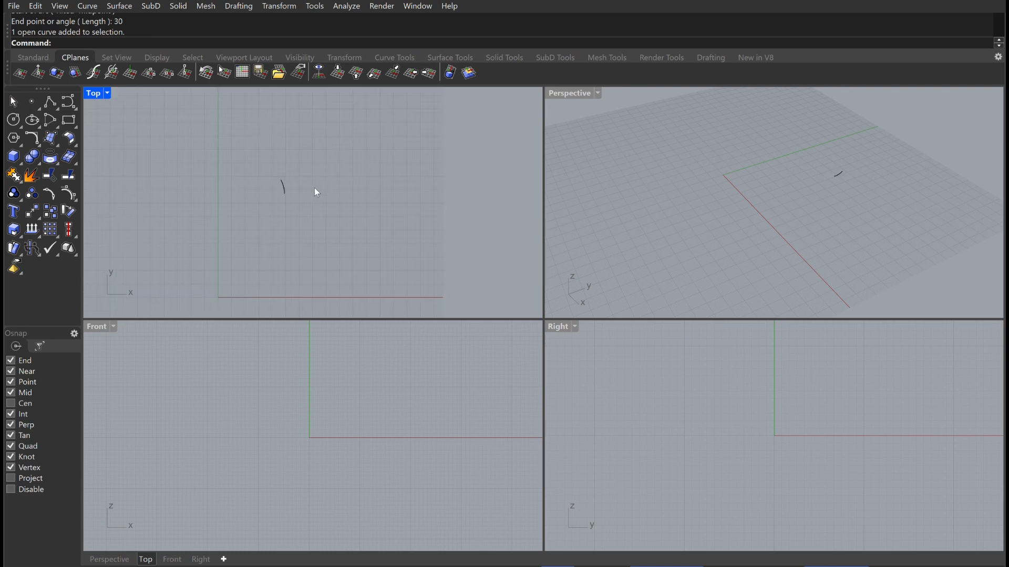
click(267, 180)
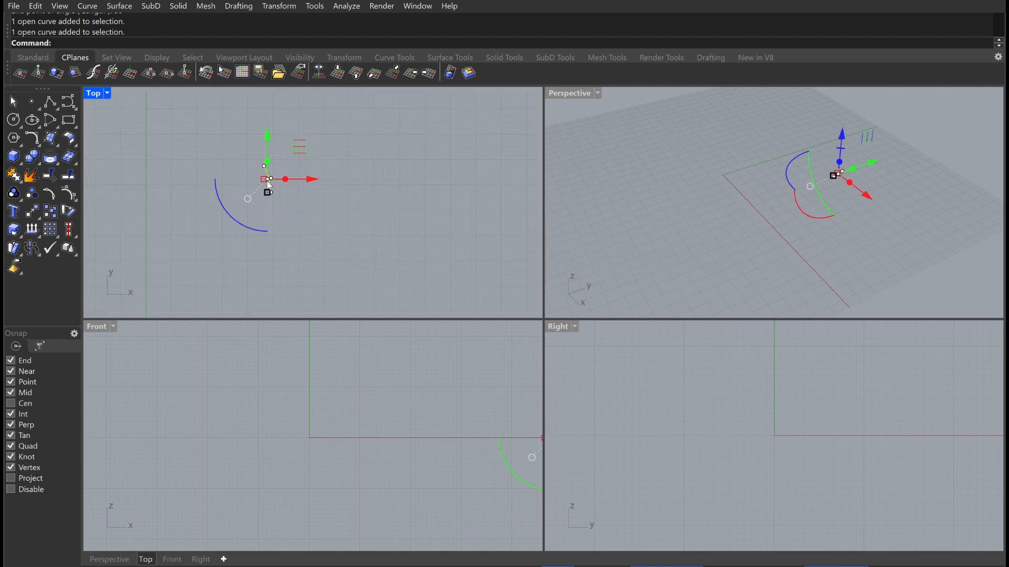
key(Delete)
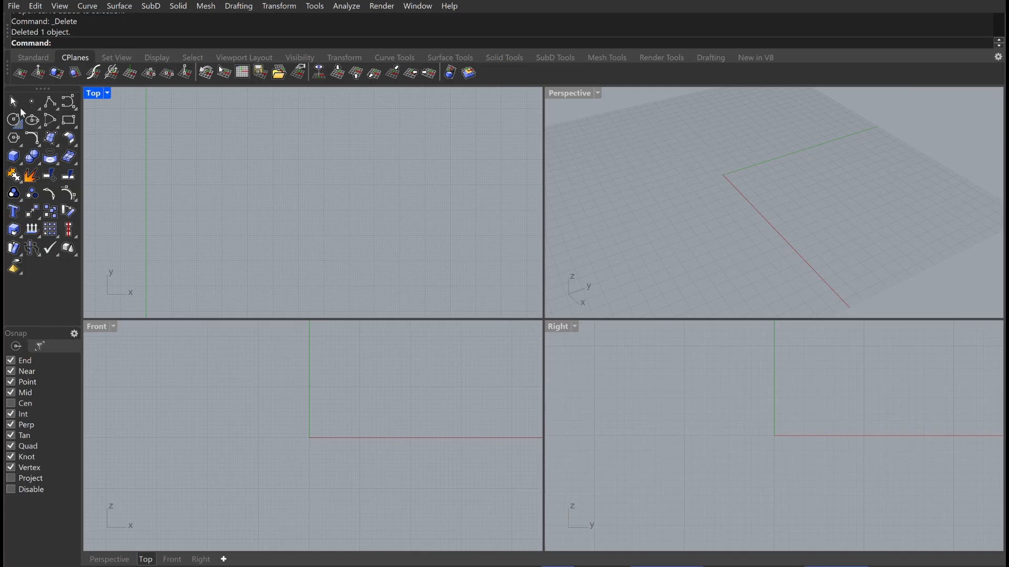
- Draw a circle by its two diameter endpoints right of the Y axis in the Top view, then delete it
click(50, 120)
click(232, 155)
scroll(261, 181, down, 3)
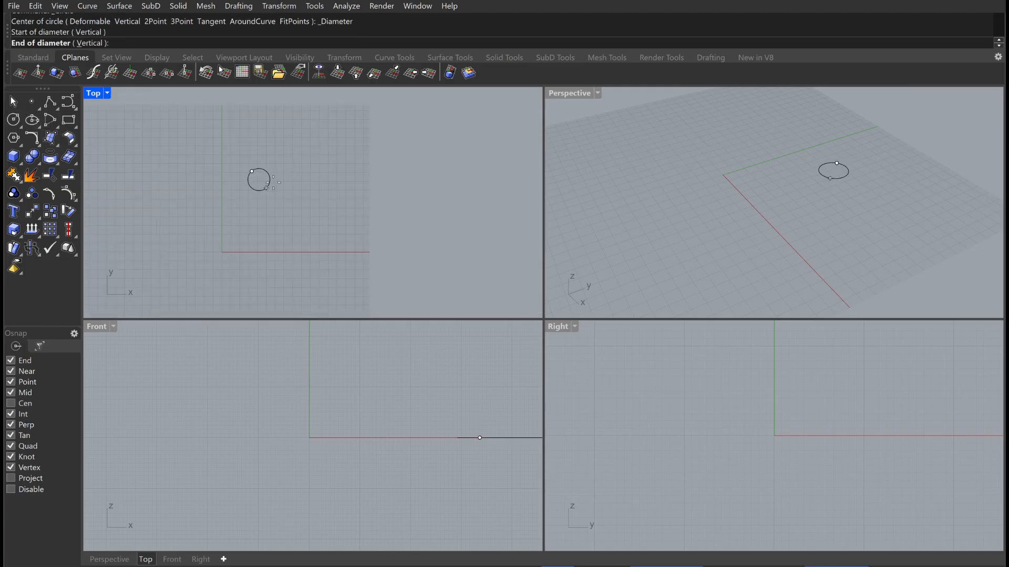
click(294, 218)
drag(225, 153, 329, 243)
key(Delete)
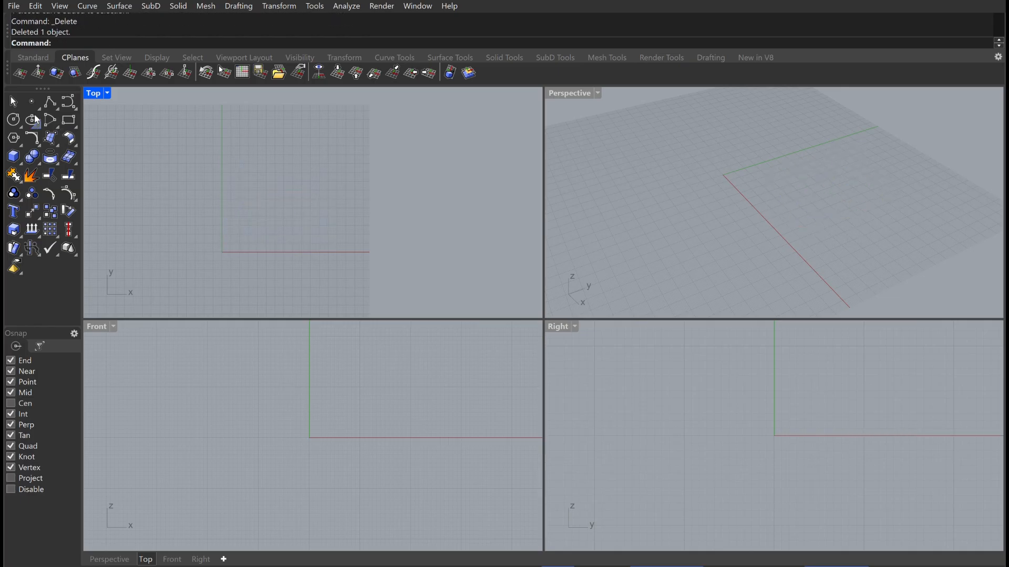
- Draw a circle through three picked points above the X axis using the 3Point option, then delete it
click(14, 119)
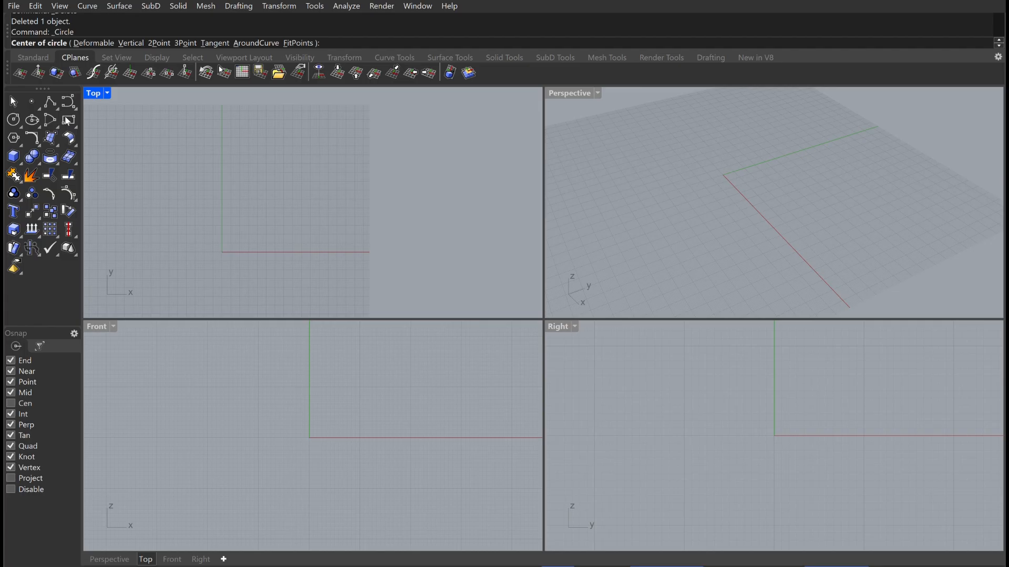
click(186, 43)
click(233, 141)
click(315, 164)
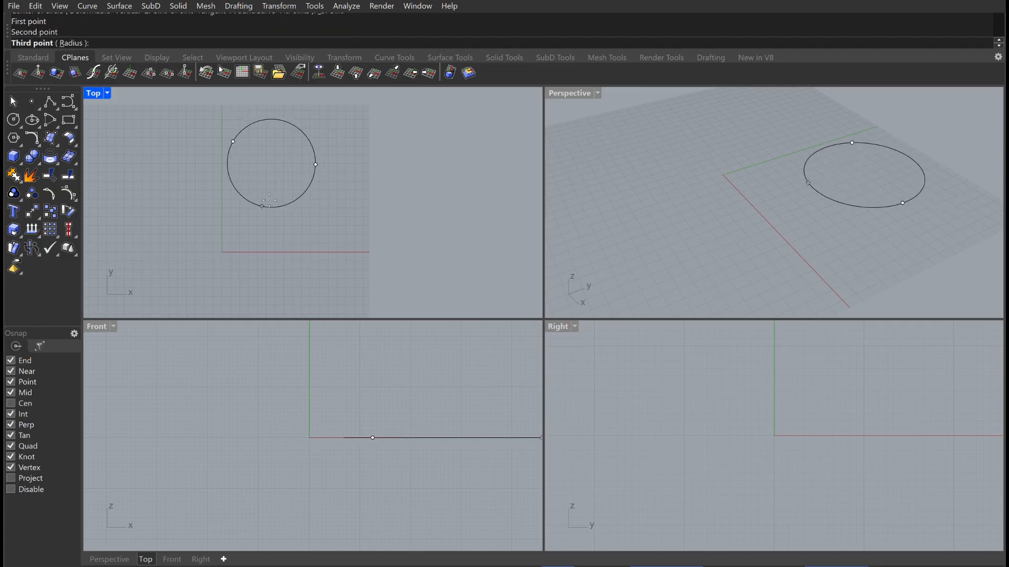
click(253, 230)
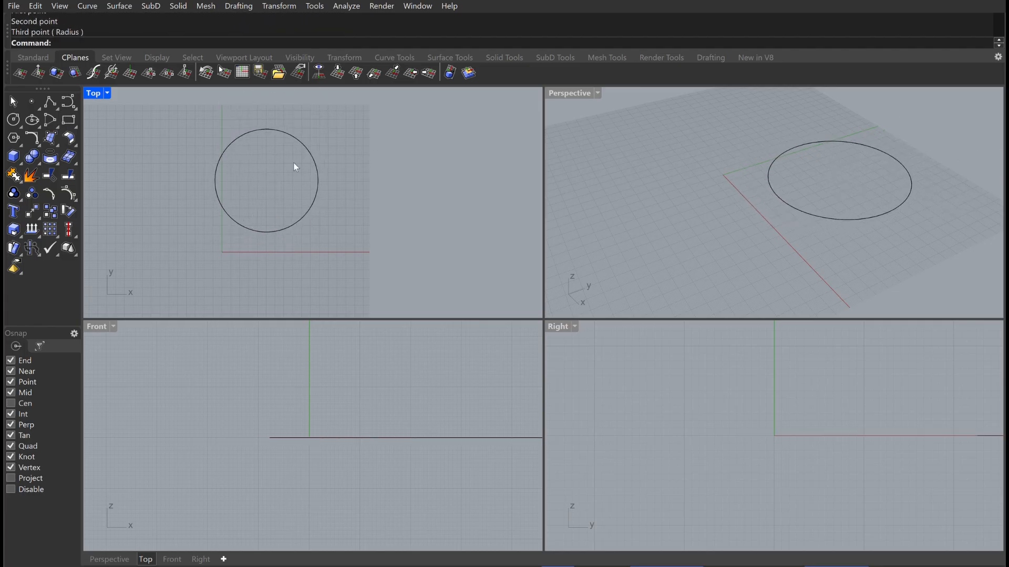
drag(202, 201, 203, 200)
key(Delete)
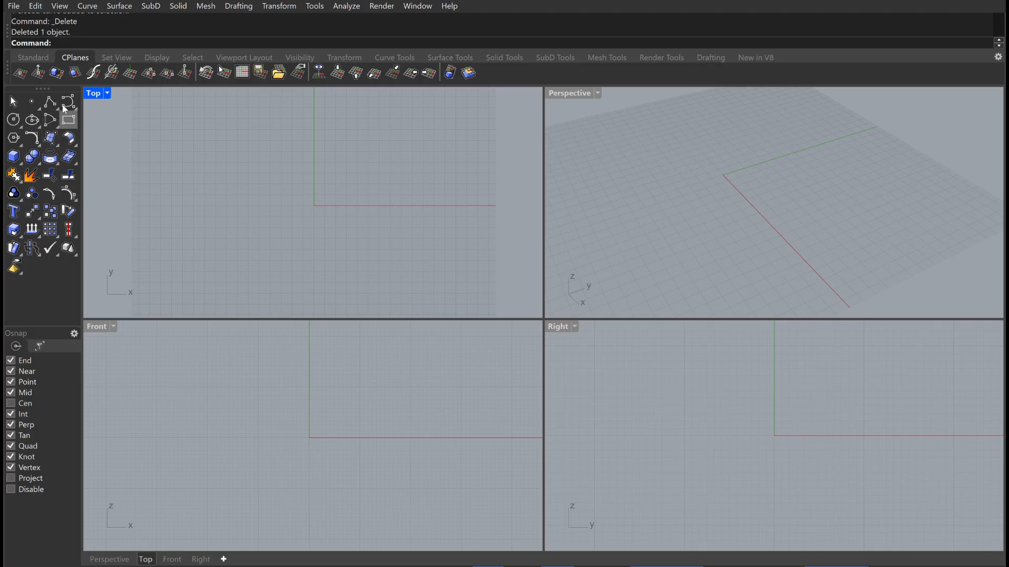
- Draw a rectangle left of the Y axis in the Top view using the 3Point option, 100 ft long and 40 ft wide
click(66, 117)
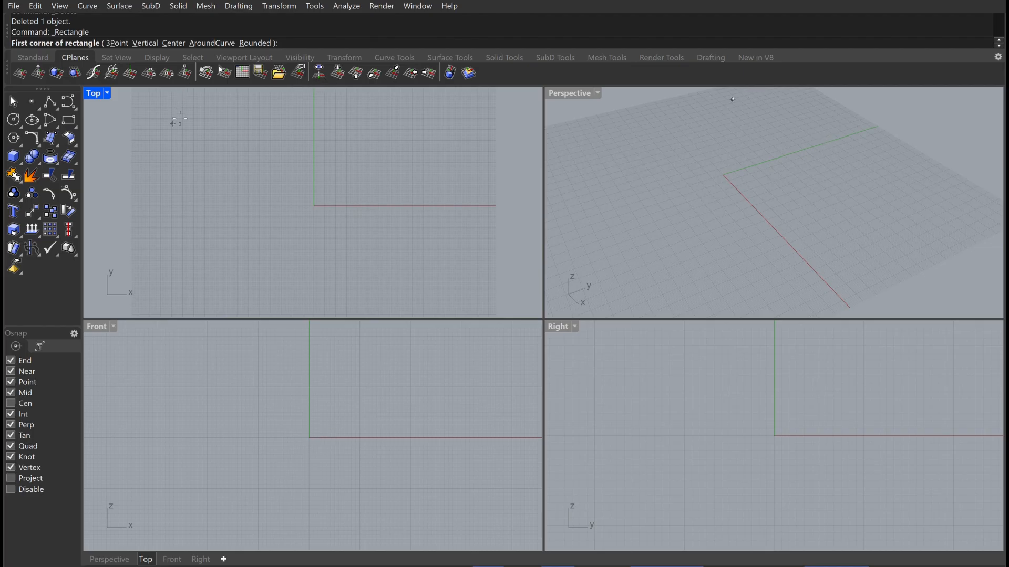
click(179, 140)
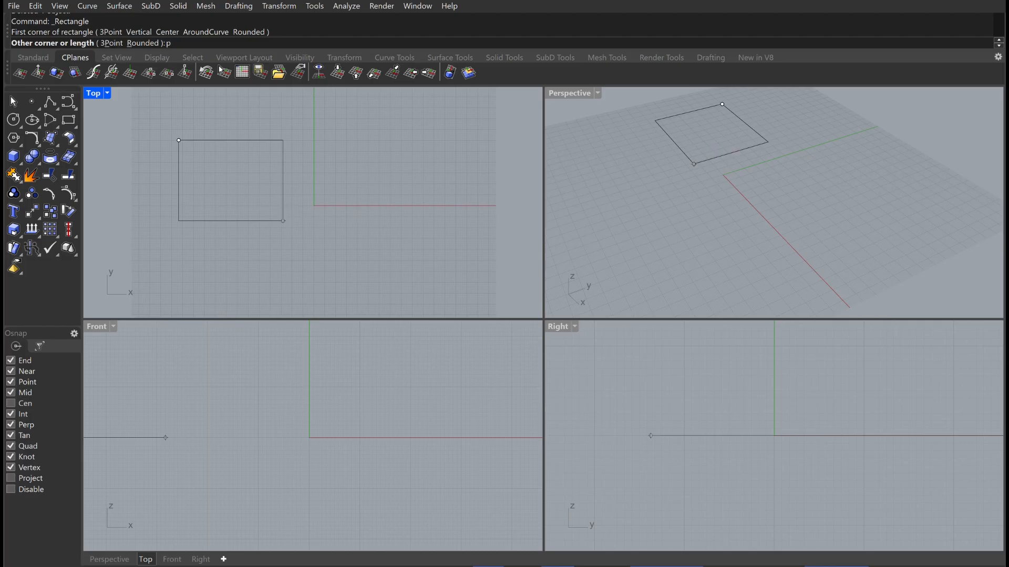
key(Return)
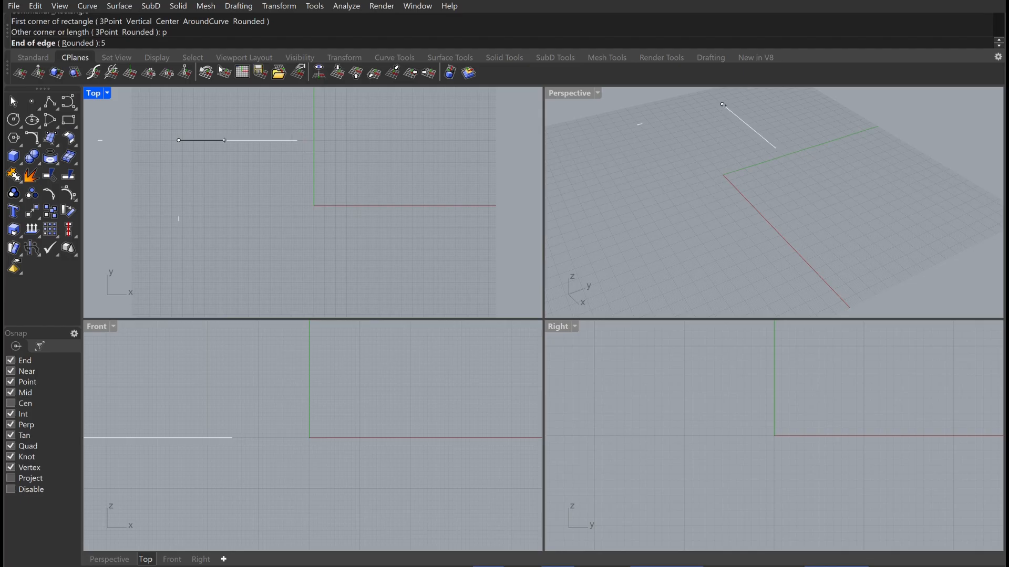
text(100)
key(Return)
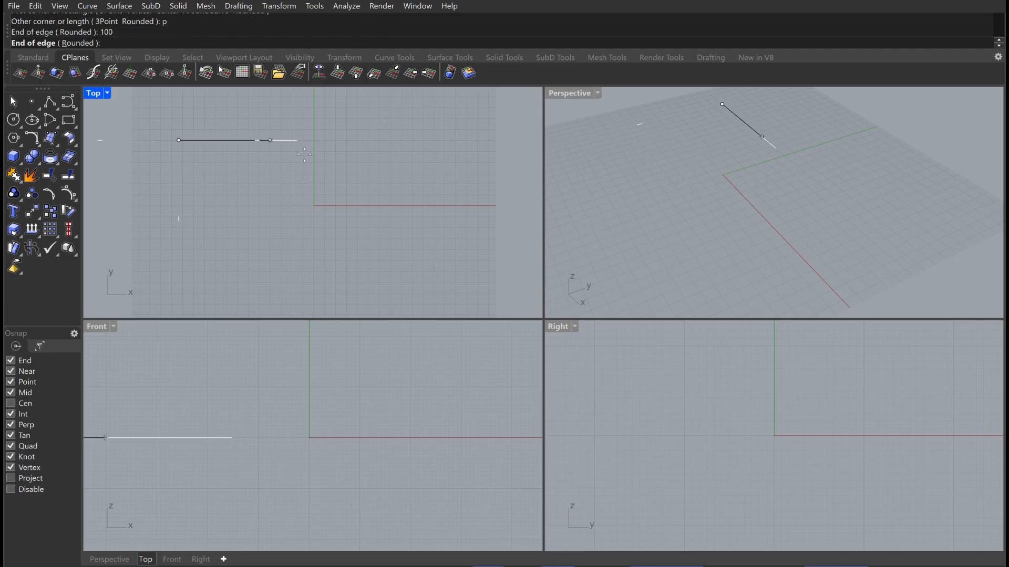
click(305, 155)
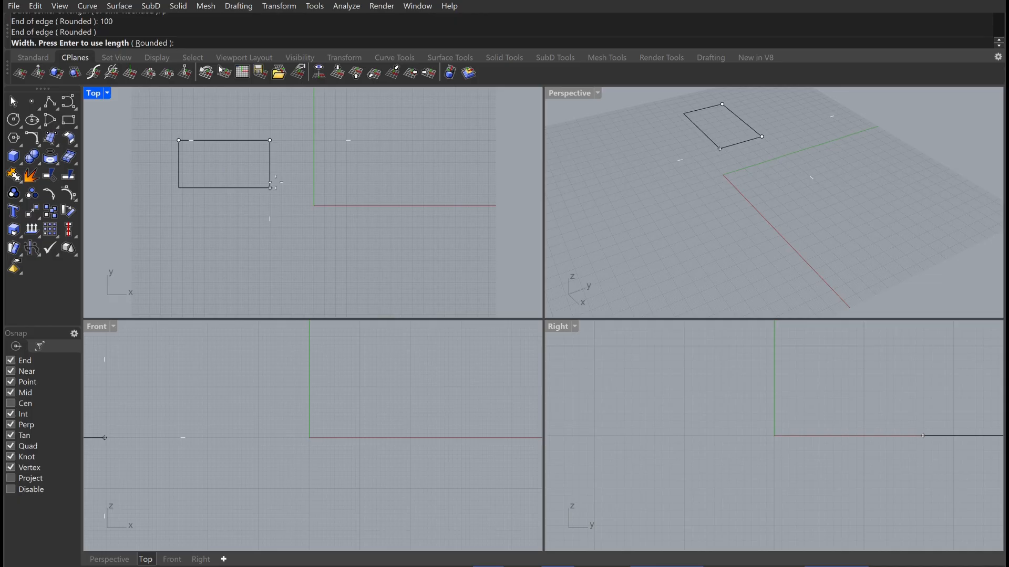
text(40)
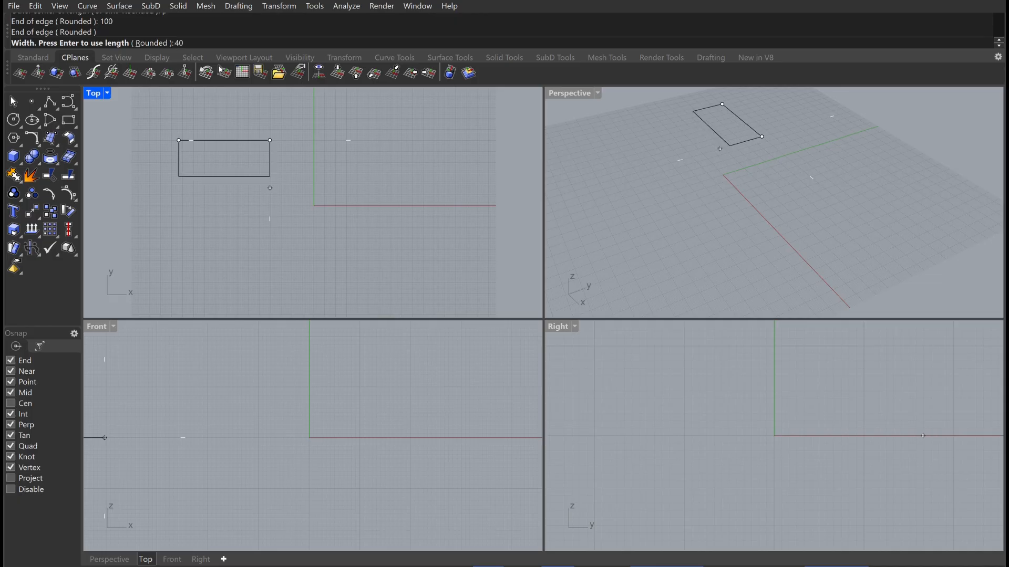
key(Return)
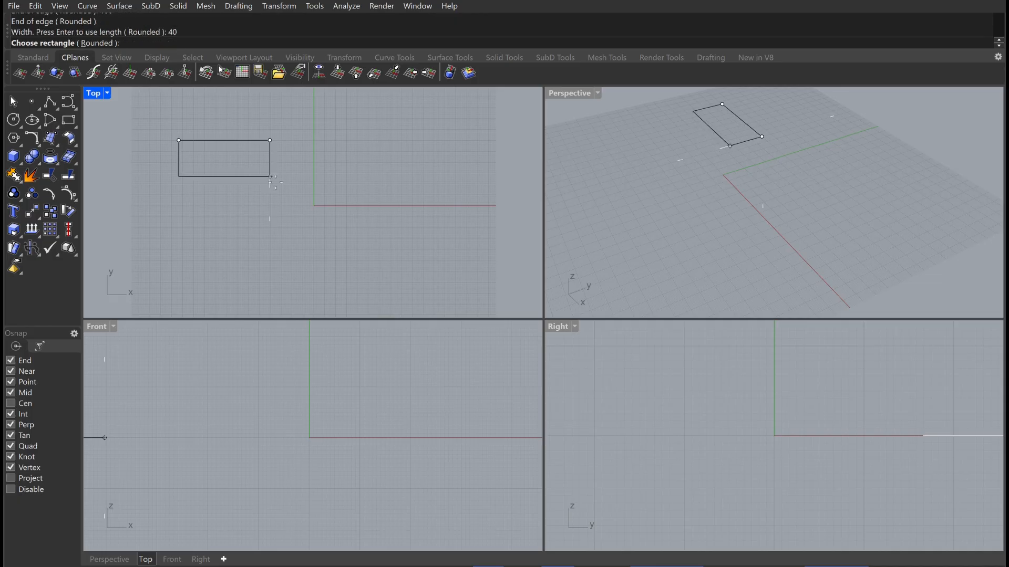
click(270, 179)
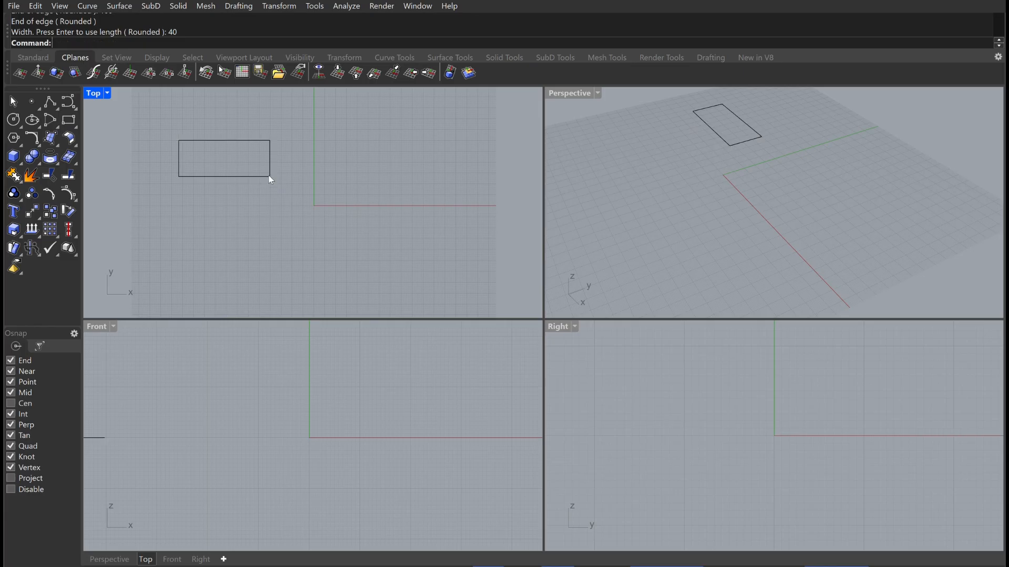
drag(317, 132, 203, 223)
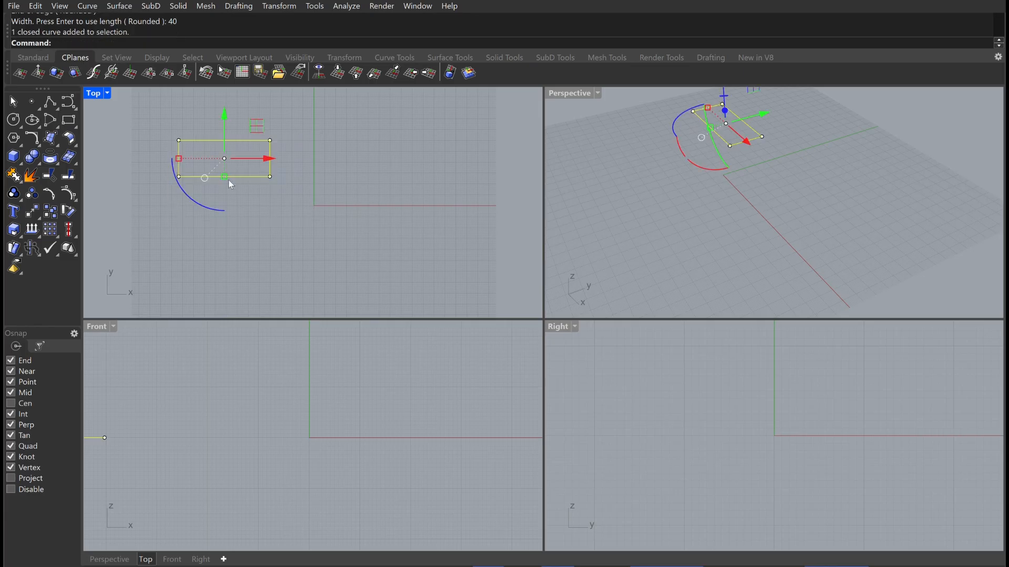
click(290, 171)
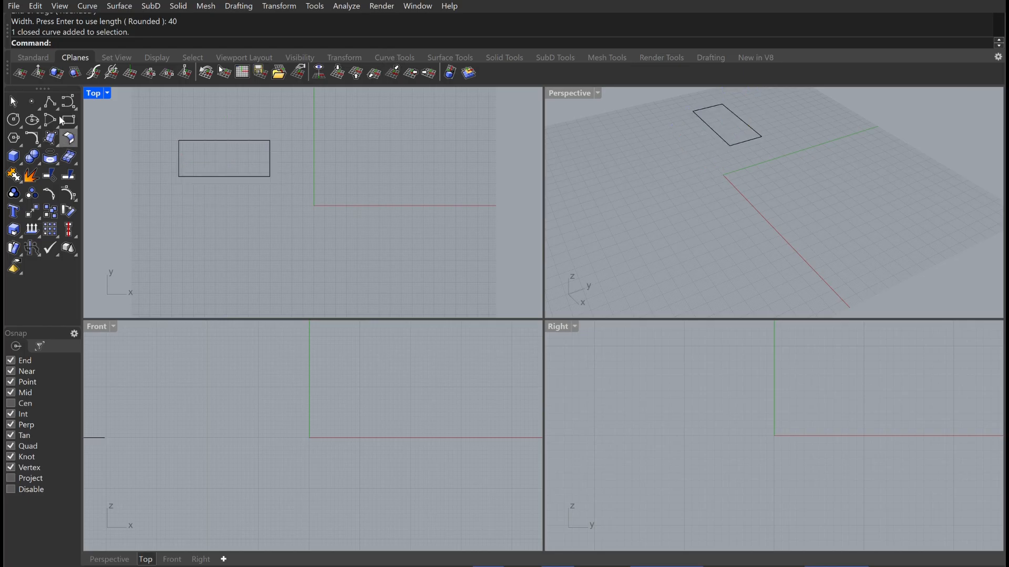
- Draw an inscribed 8-sided polygon centred just right of the origin in the Top view, with an 80 ft corner radius
click(13, 138)
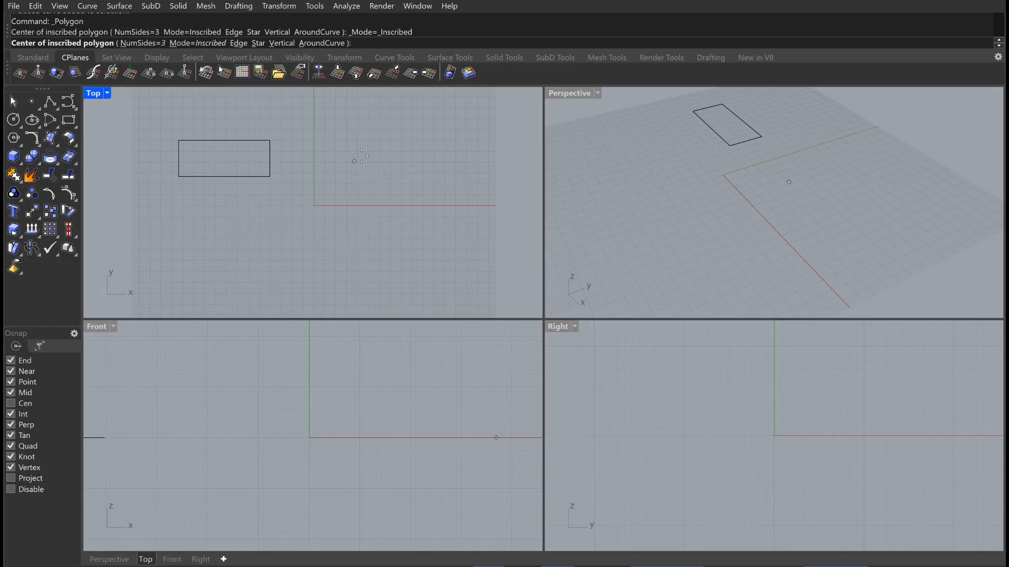
key(Escape)
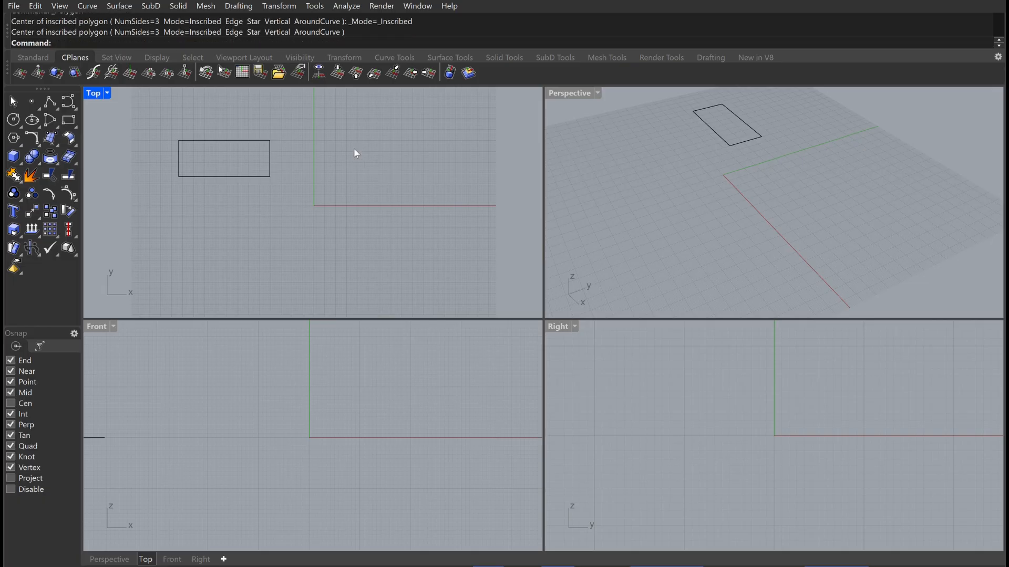
text(Polygon)
key(Return)
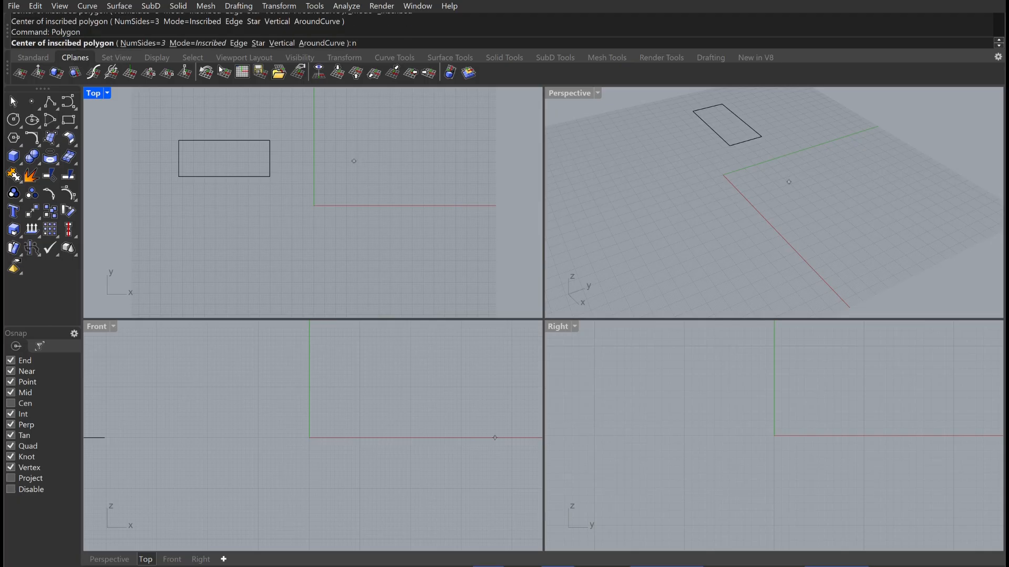
text(n)
key(Return)
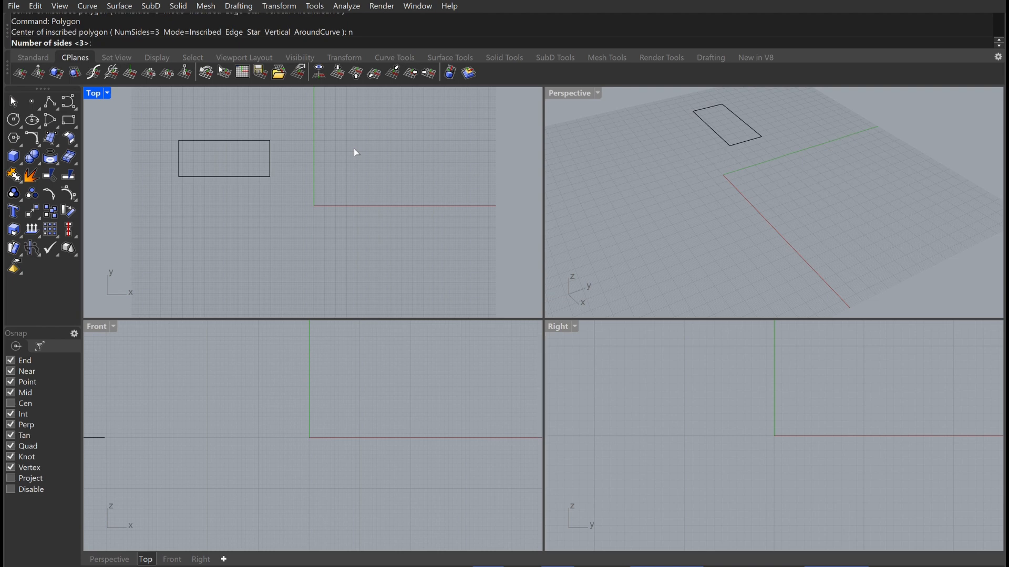
text(8)
key(Return)
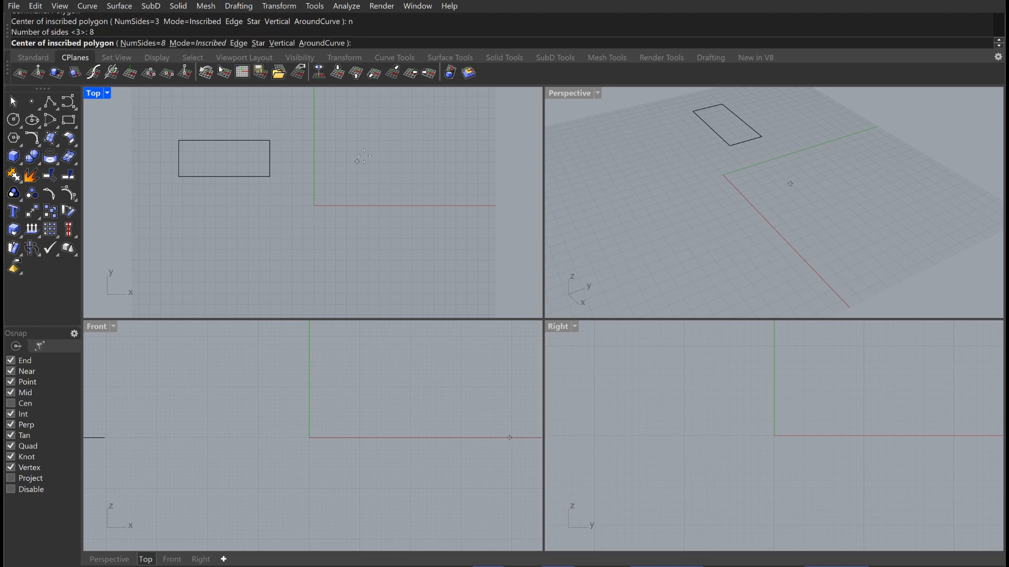
click(358, 209)
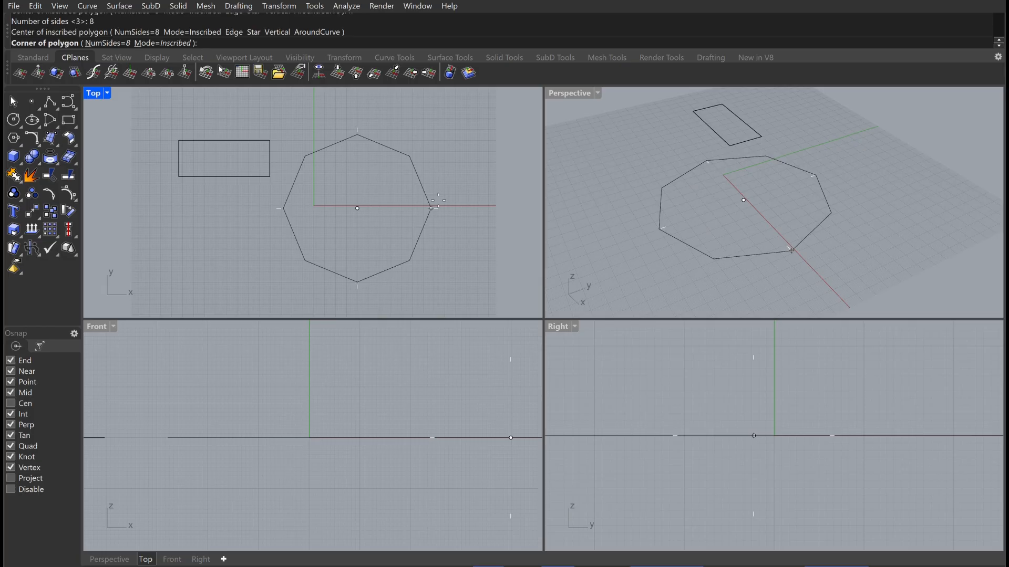
text(80)
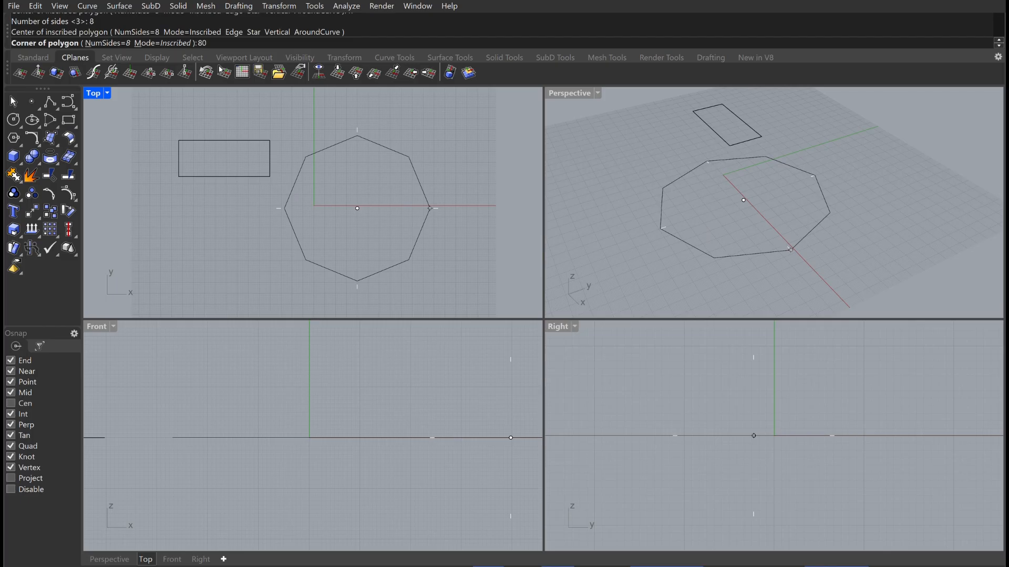
key(Return)
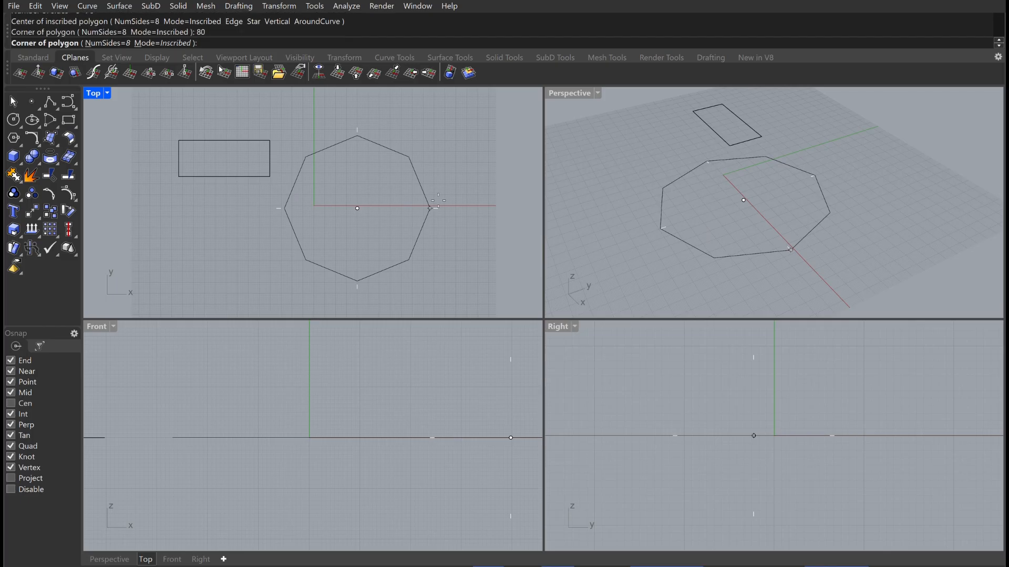
click(437, 200)
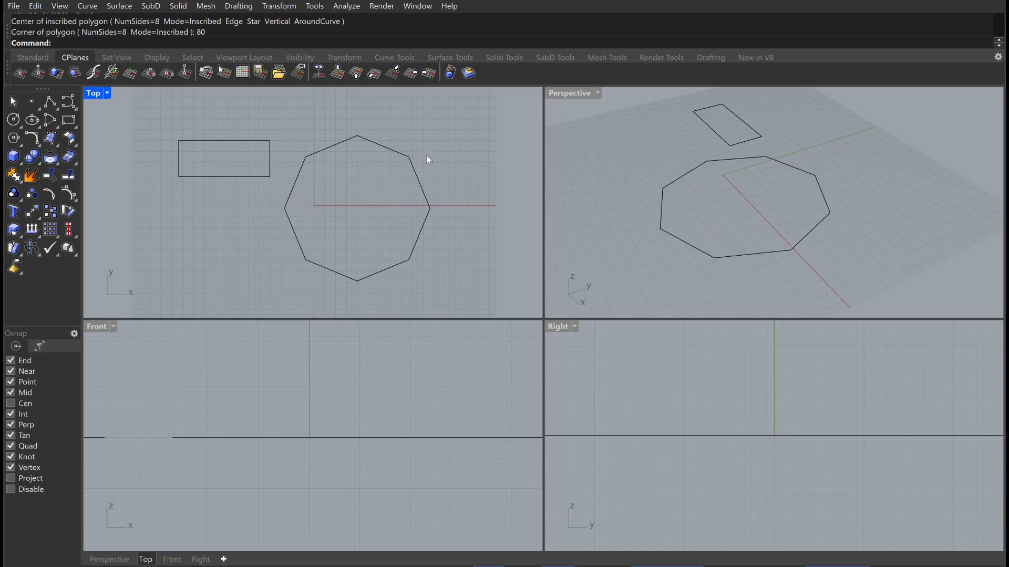
drag(452, 147, 291, 258)
key(Escape)
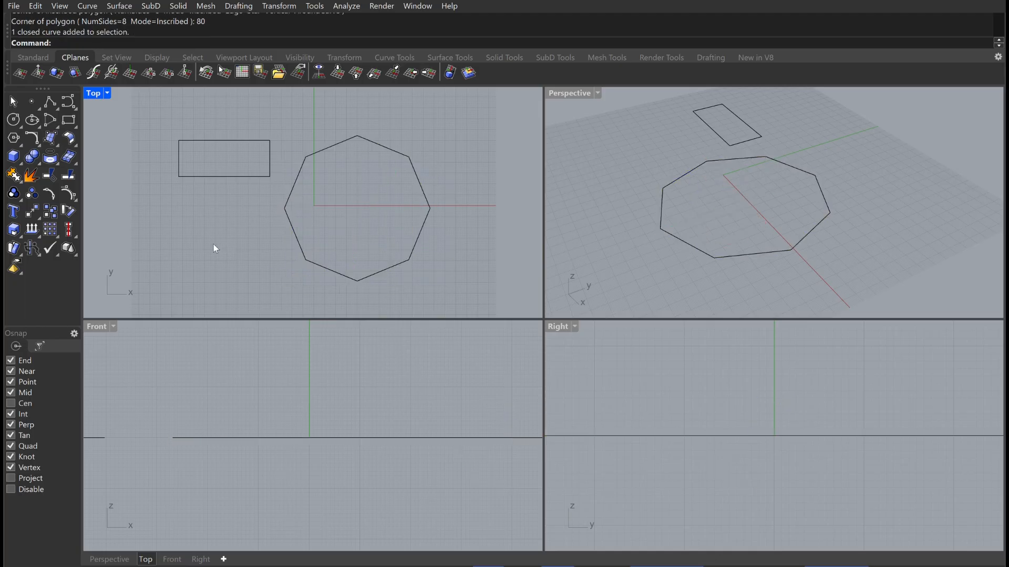
- Draw an inscribed 3-sided polygon below the rectangle in the Top view, with a 50 ft corner radius
scroll(212, 244, down, 2)
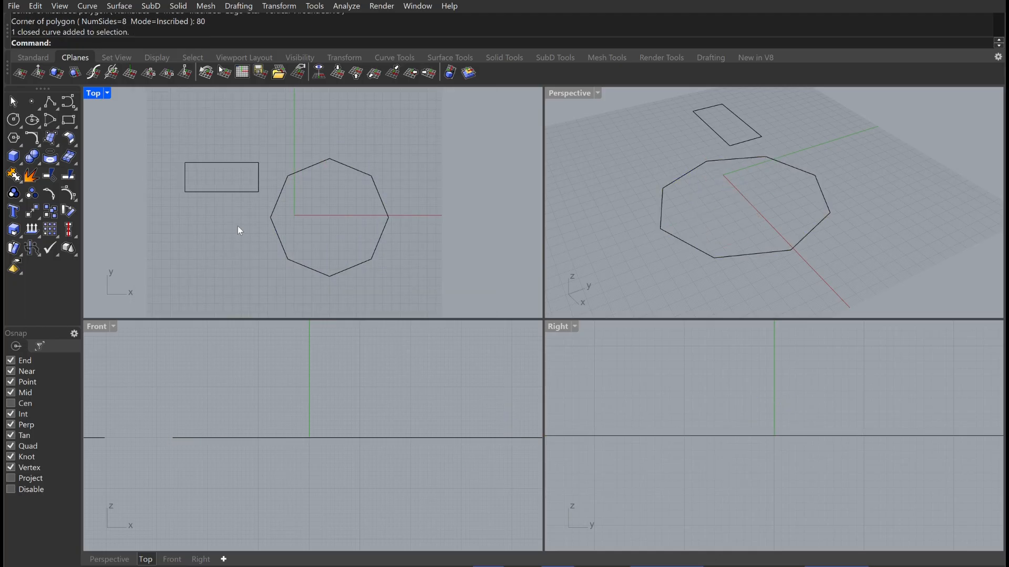
right_drag(220, 259, 280, 207)
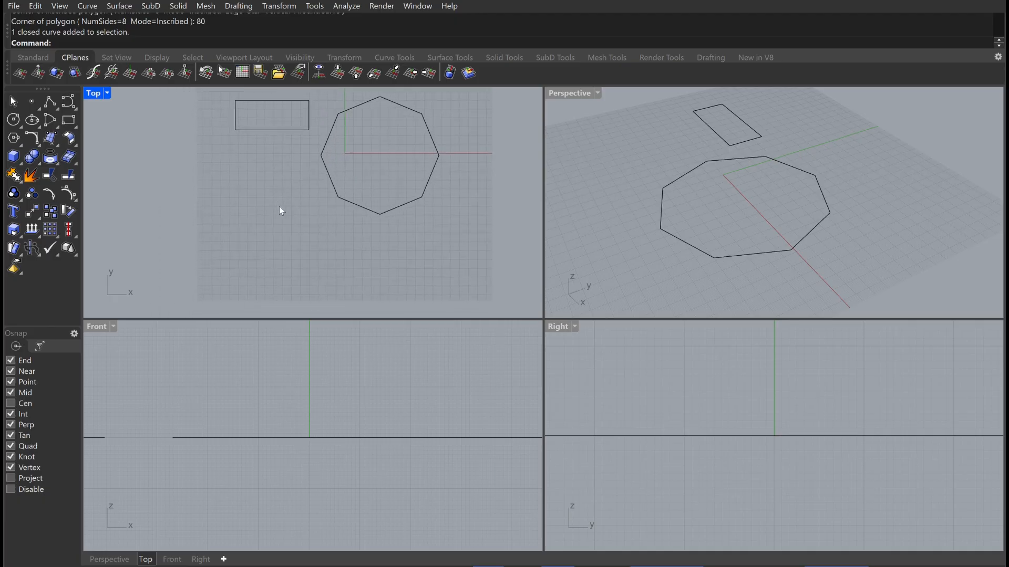
text(Pl)
key(BackSpace)
text(olygon)
key(Return)
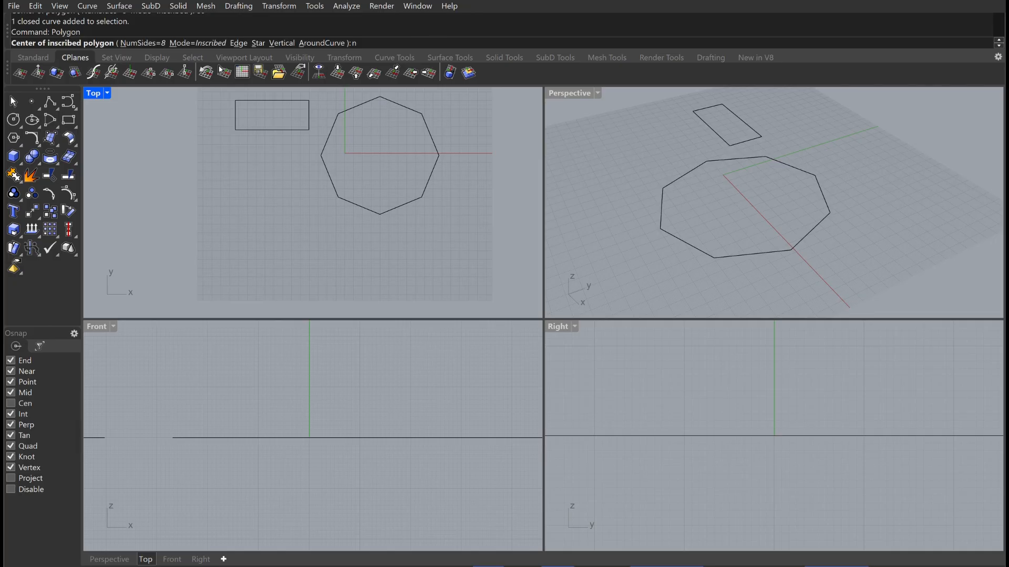
text(n)
key(Return)
text(3)
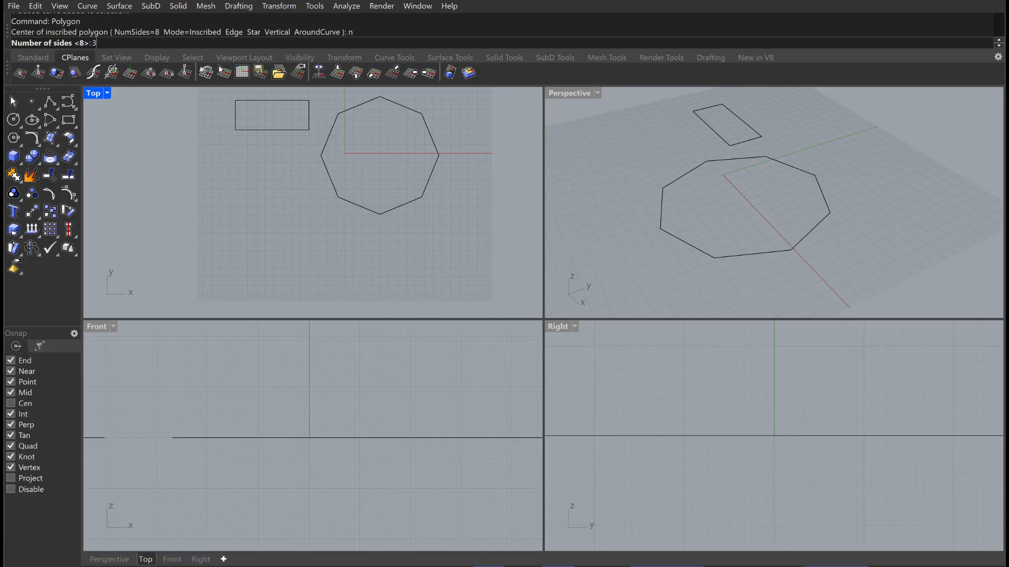
key(Return)
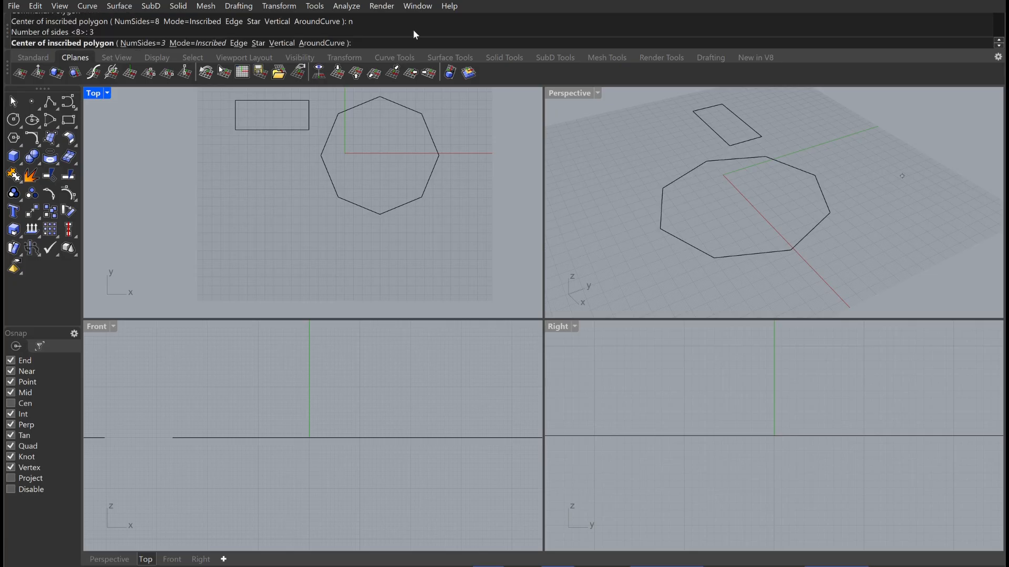
click(231, 184)
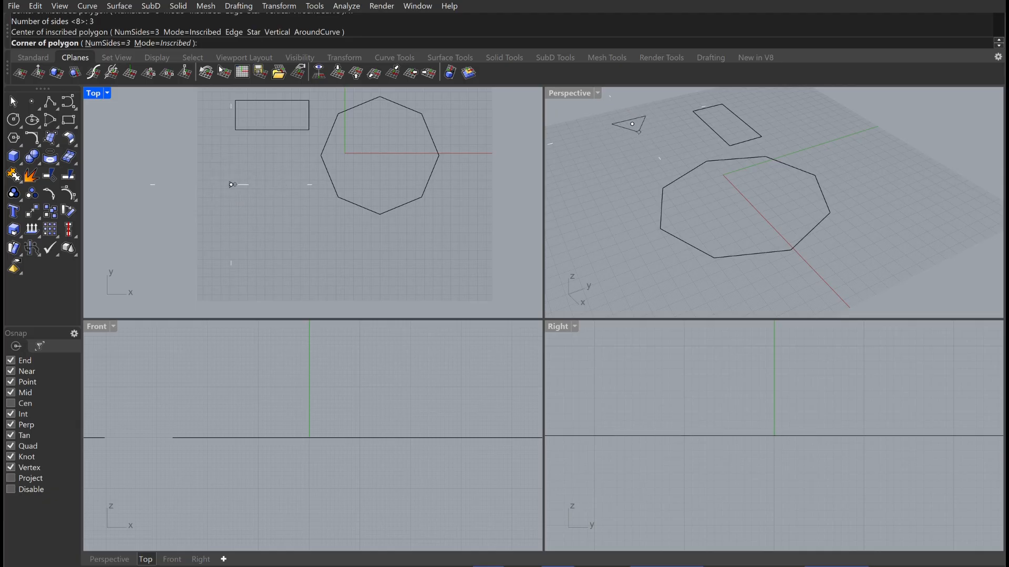
text(50)
key(Return)
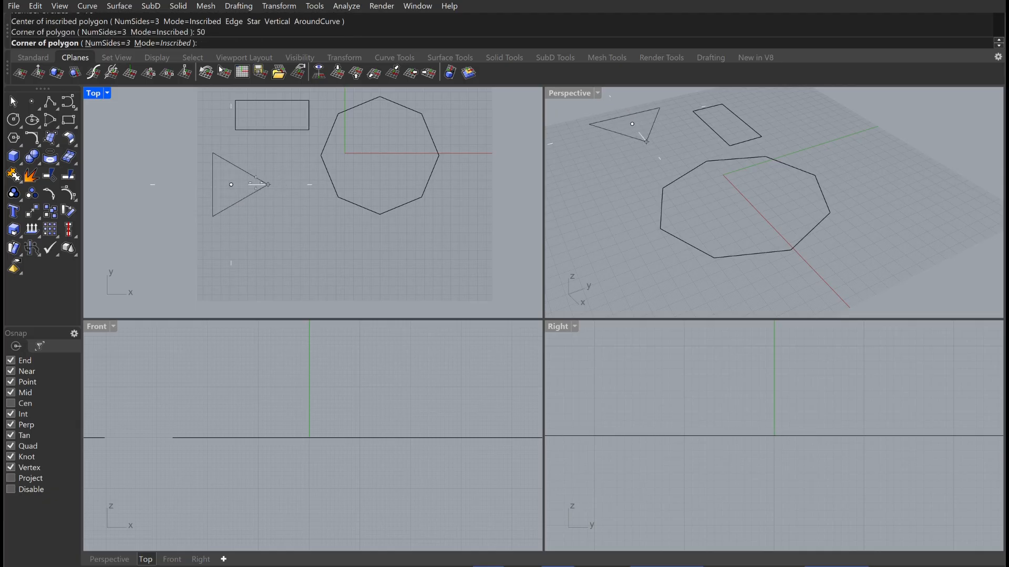
click(267, 184)
scroll(288, 163, up, 4)
scroll(289, 166, down, 4)
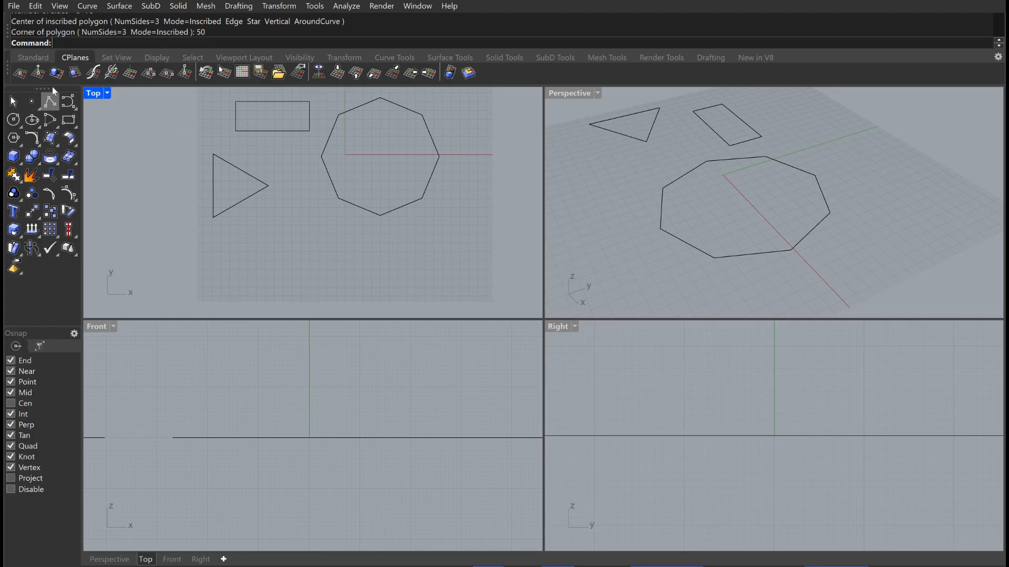
- Delete the rectangle, the octagon and the triangle together
scroll(376, 178, down, 4)
drag(416, 127, 259, 199)
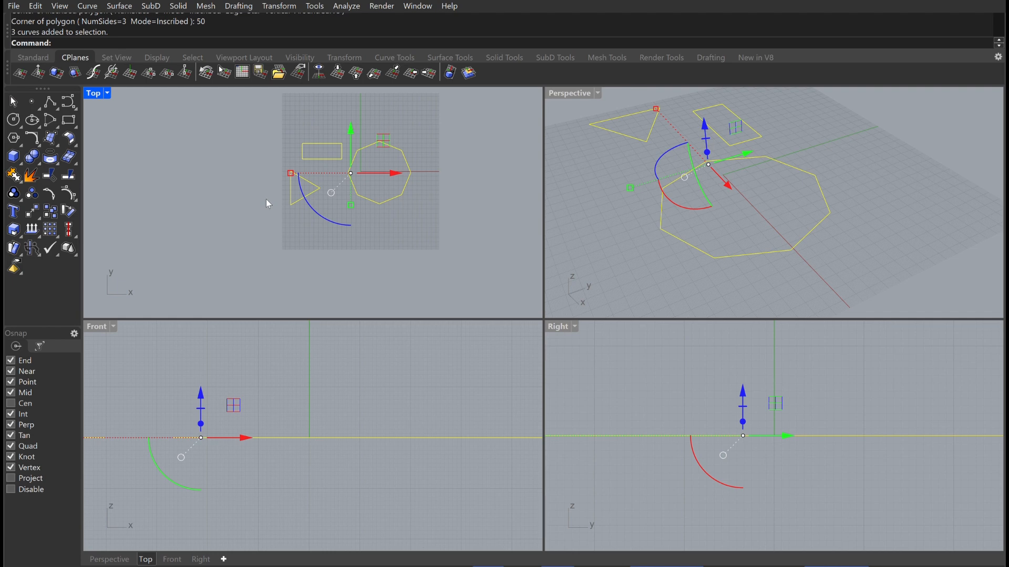
key(Delete)
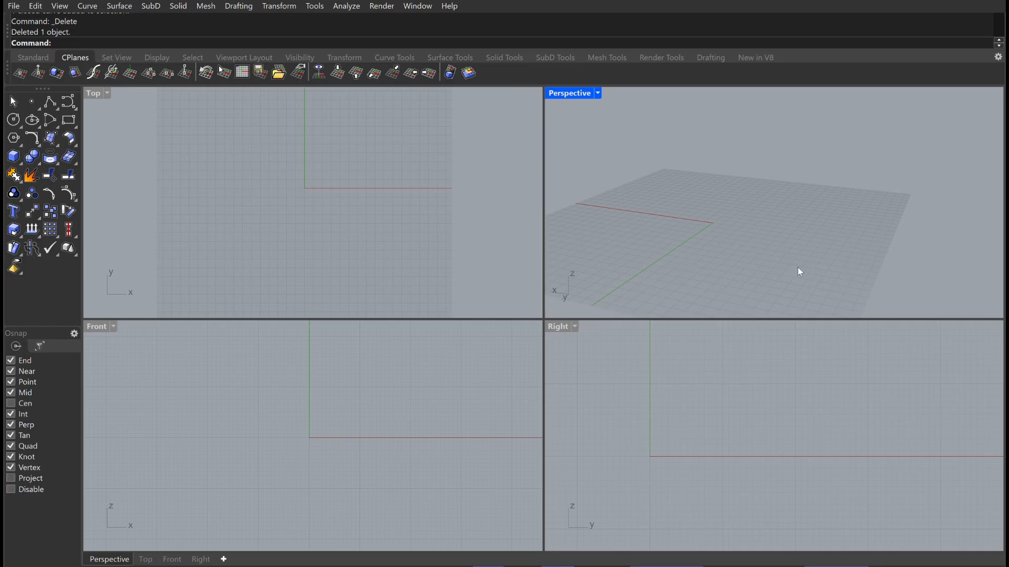
- Draw a vertical rectangle in the Perspective view with a 15 ft base edge parallel to the X axis and a 100 ft height
right_drag(872, 238, 802, 237)
shift+right_drag(689, 232, 776, 255)
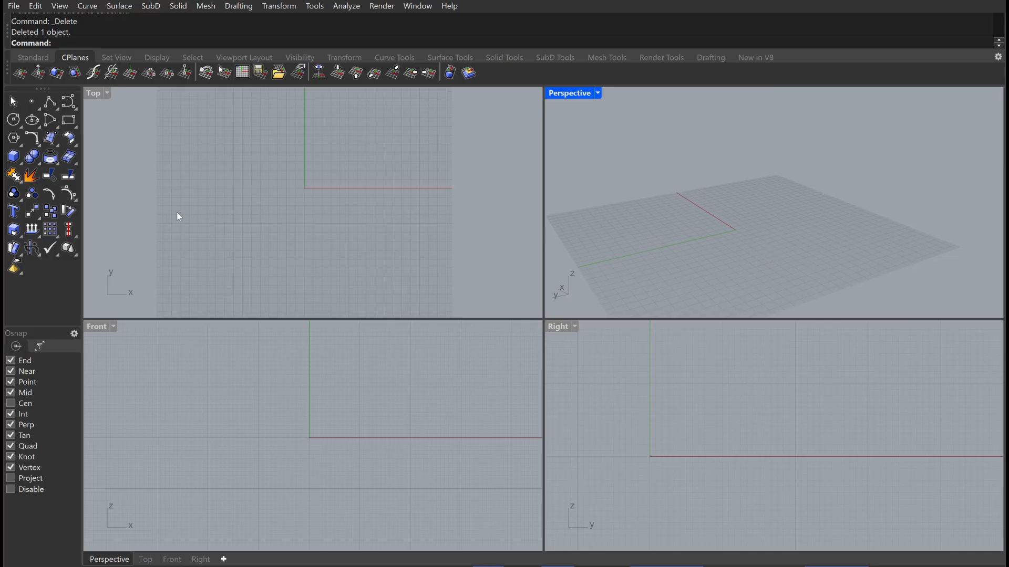
click(86, 133)
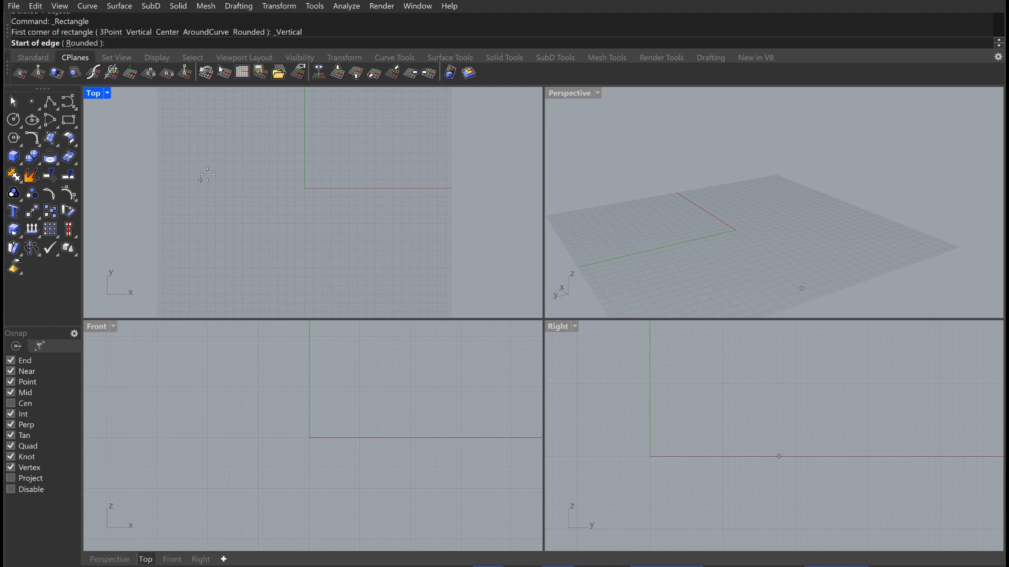
click(682, 227)
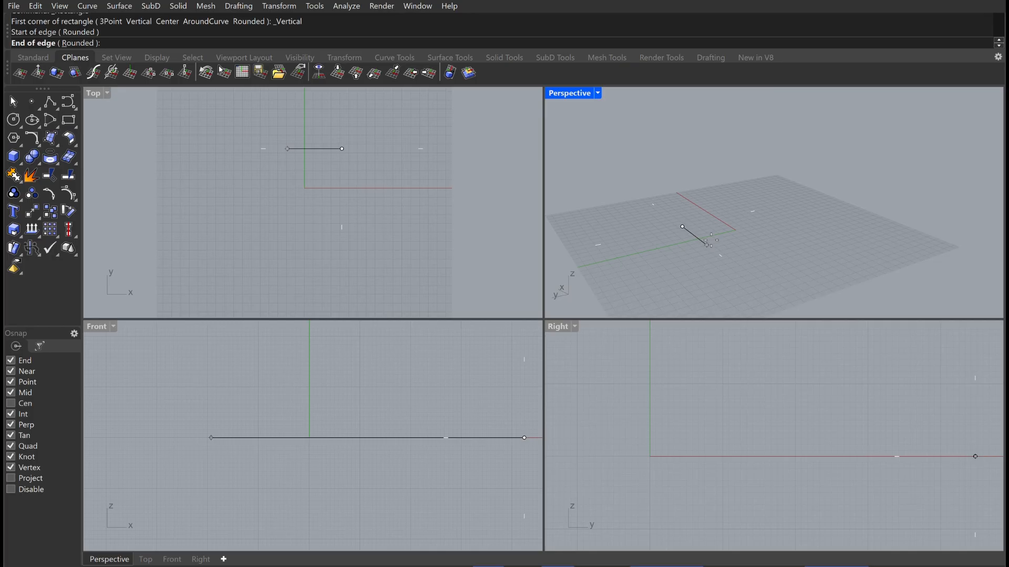
text(15)
key(Return)
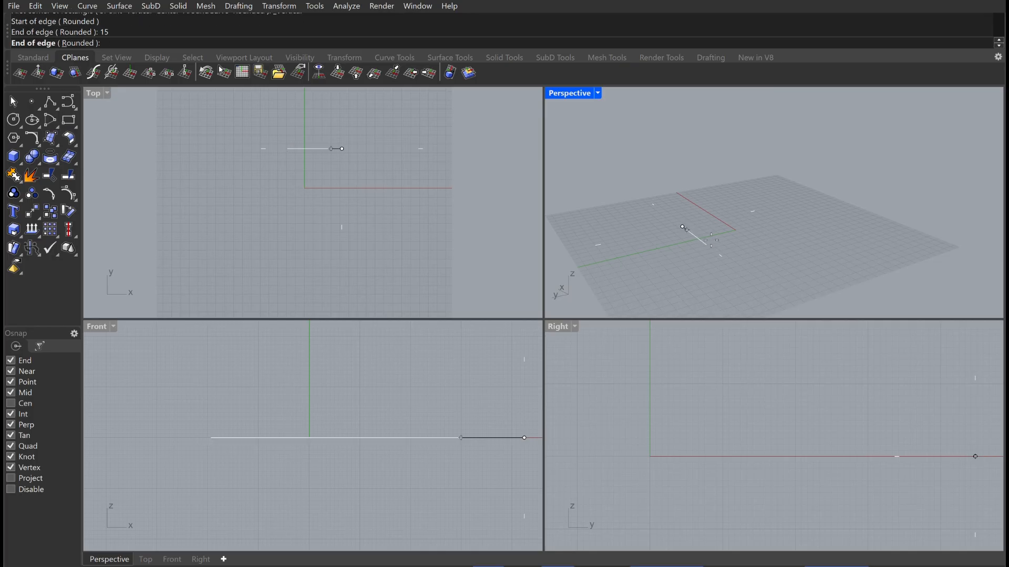
click(711, 240)
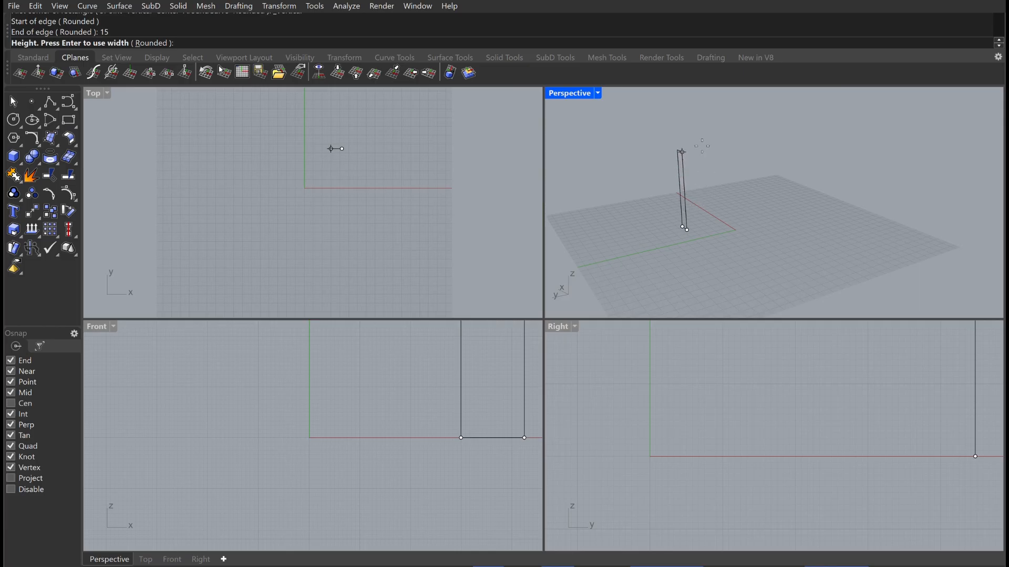
text(100)
key(Return)
- Delete the vertical rectangle from the Perspective view
right_drag(695, 142, 716, 230)
mouse_move(804, 185)
right_down()
mouse_move(748, 207)
mouse_move(838, 203)
mouse_move(745, 178)
mouse_move(804, 189)
right_up()
drag(605, 240, 608, 239)
key(Delete)
- Draw a 3Point rectangle in the Right view with its base on the Y axis, 100 ft long and 20 ft wide
right_drag(861, 432, 793, 460)
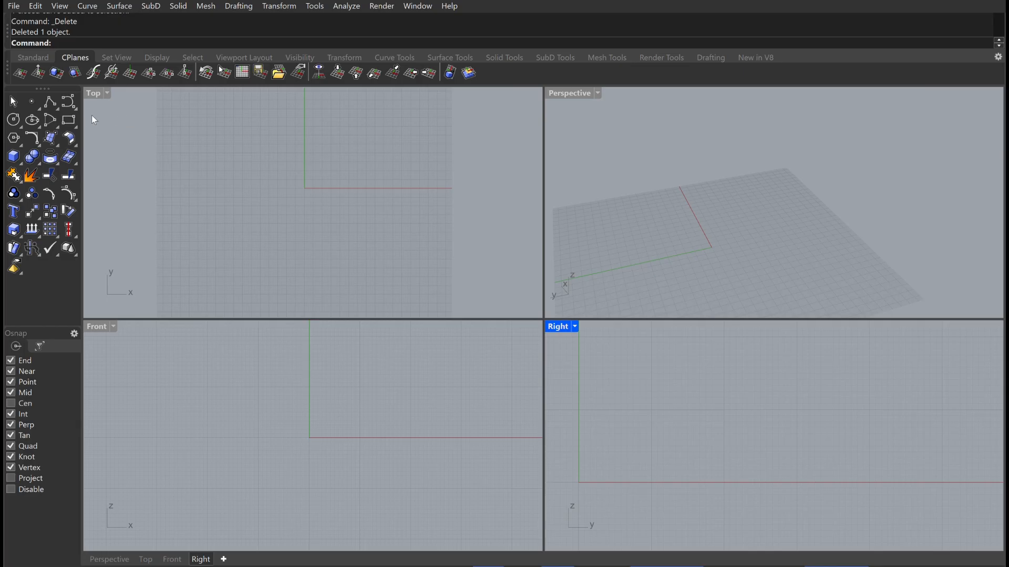
click(69, 120)
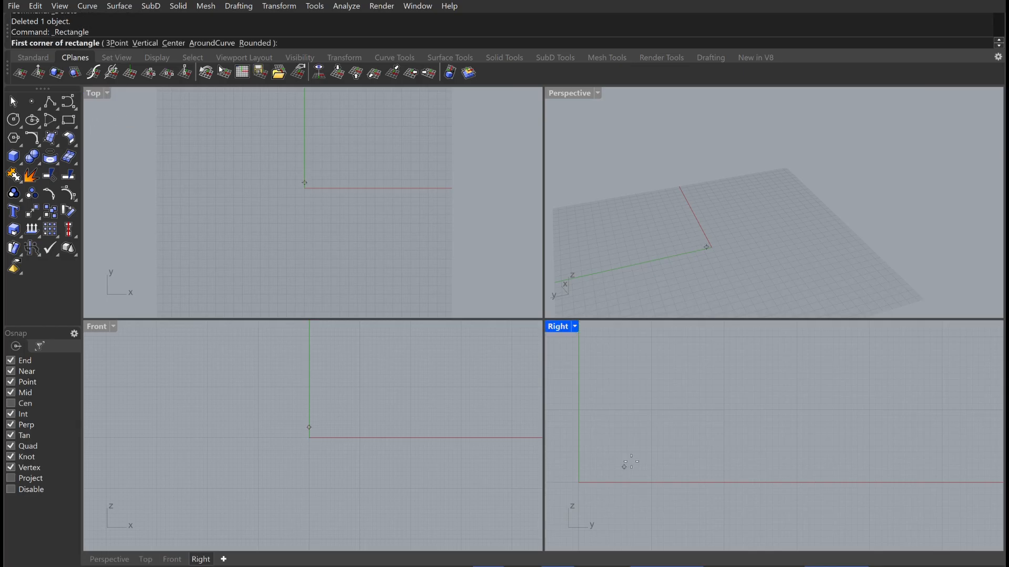
text(P)
key(Return)
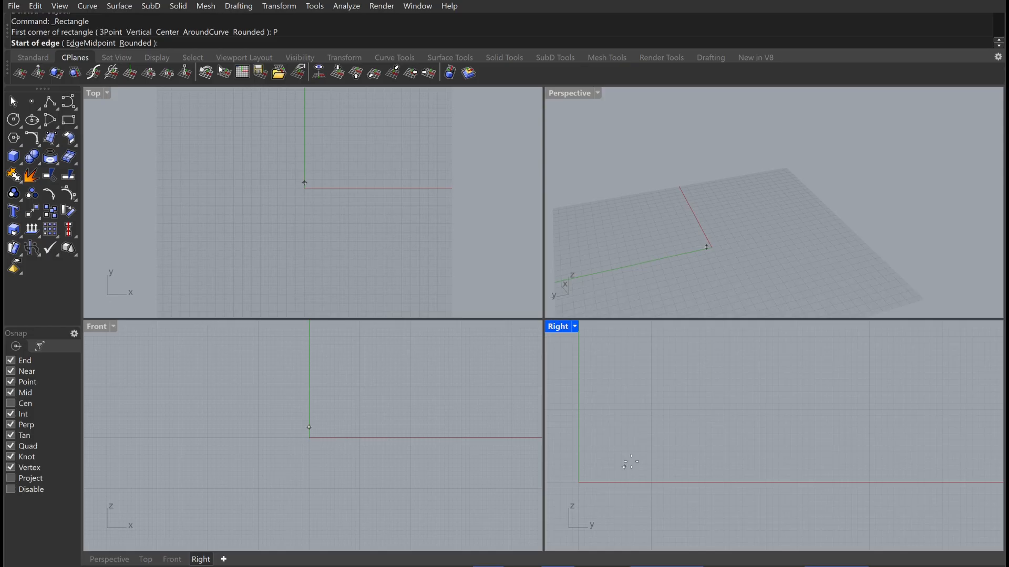
click(643, 481)
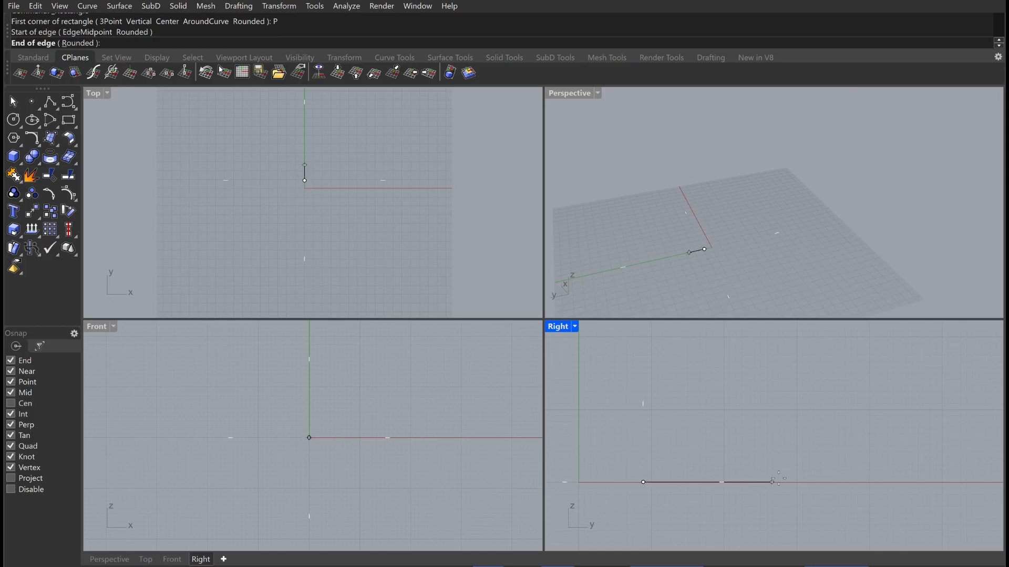
text(100)
key(Return)
right_drag(715, 454, 803, 424)
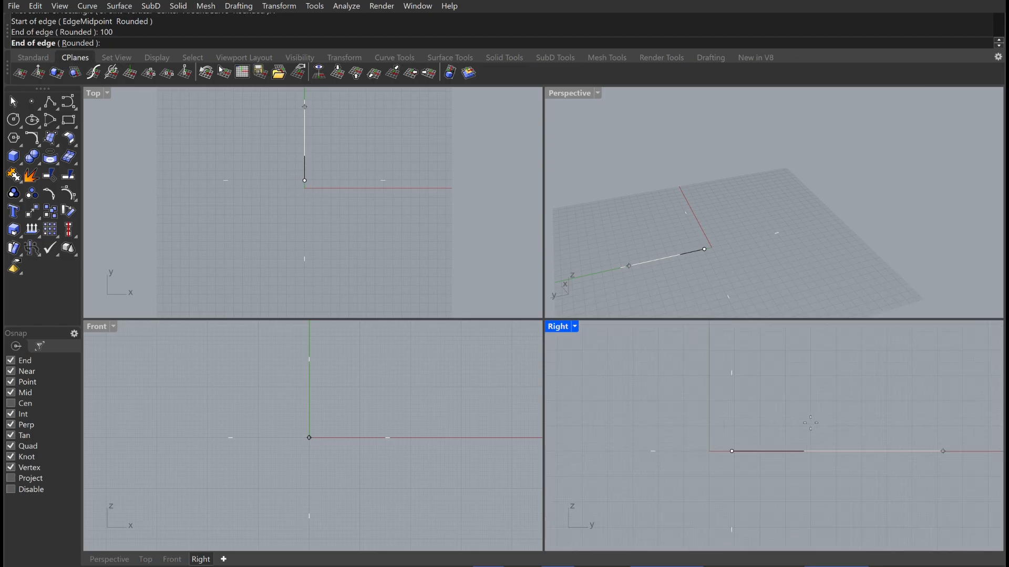
click(940, 451)
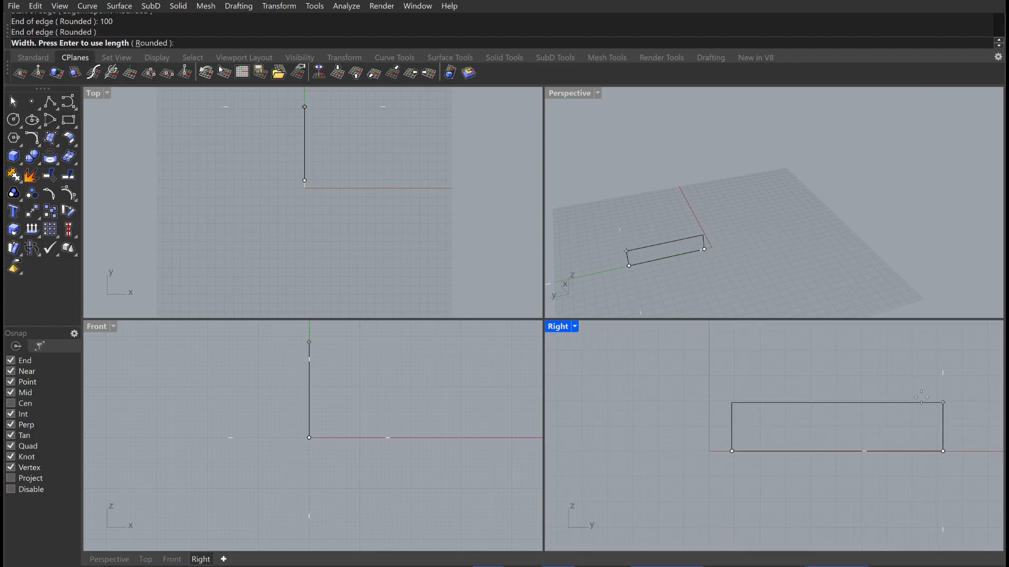
text(20)
key(Return)
- Select the new rectangle in the Right view and clear the selection
click(911, 380)
right_drag(905, 376, 871, 412)
drag(887, 401, 738, 446)
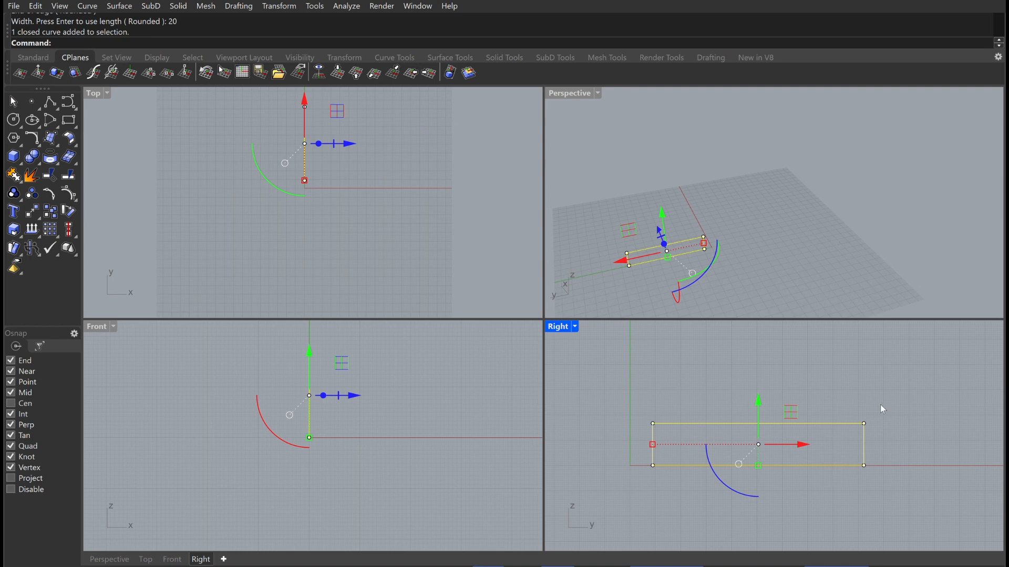
click(951, 415)
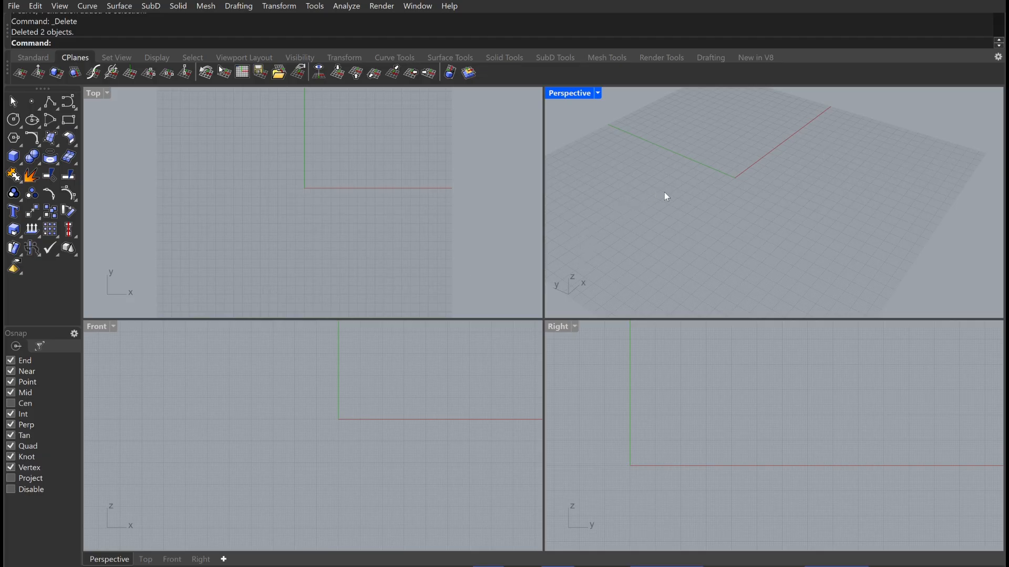
- Begin a box with the 3Point option in the Perspective view, with a 100 ft base edge parallel to the Y axis
right_drag(667, 195, 717, 204)
click(15, 156)
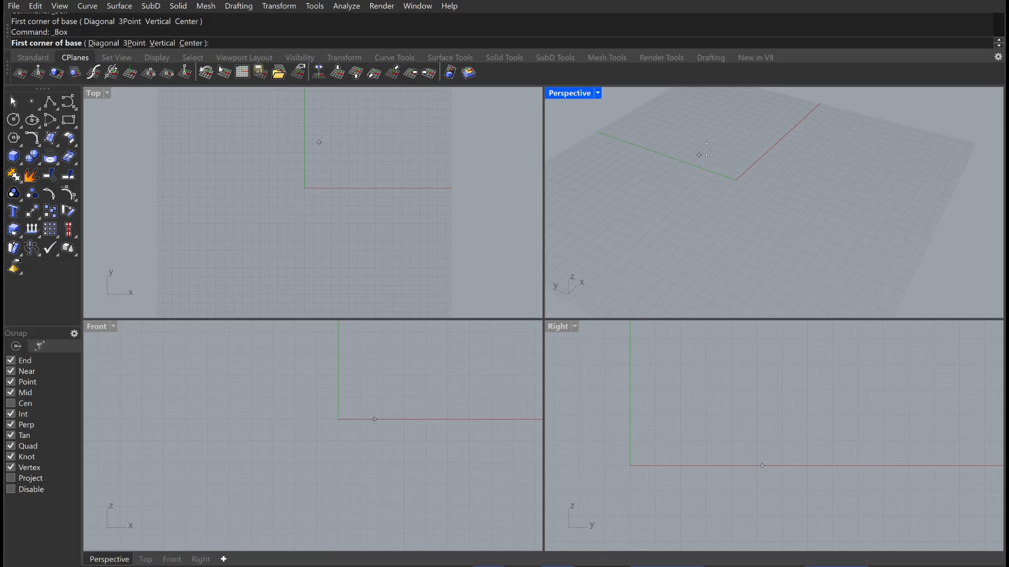
key(Return)
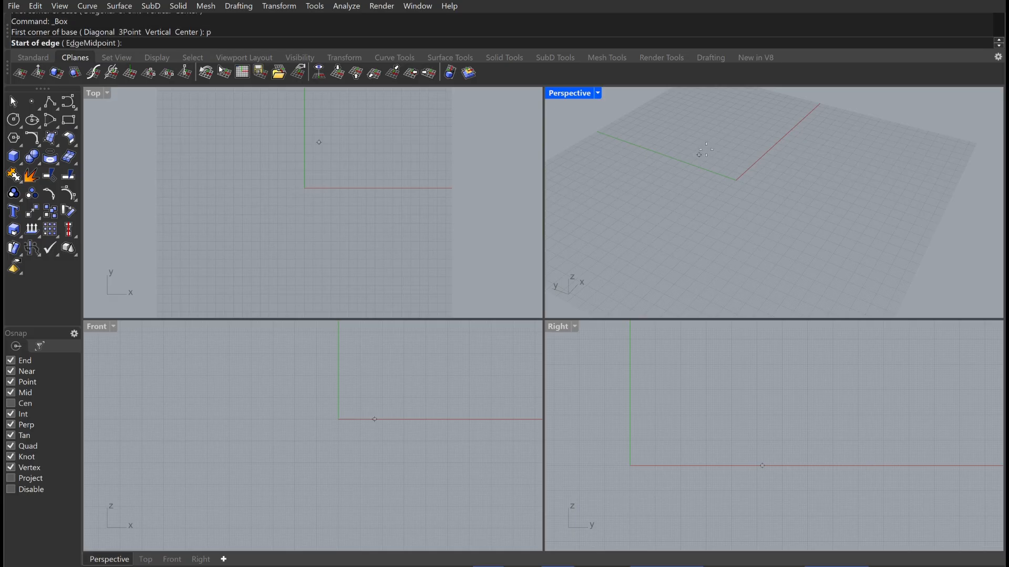
click(664, 157)
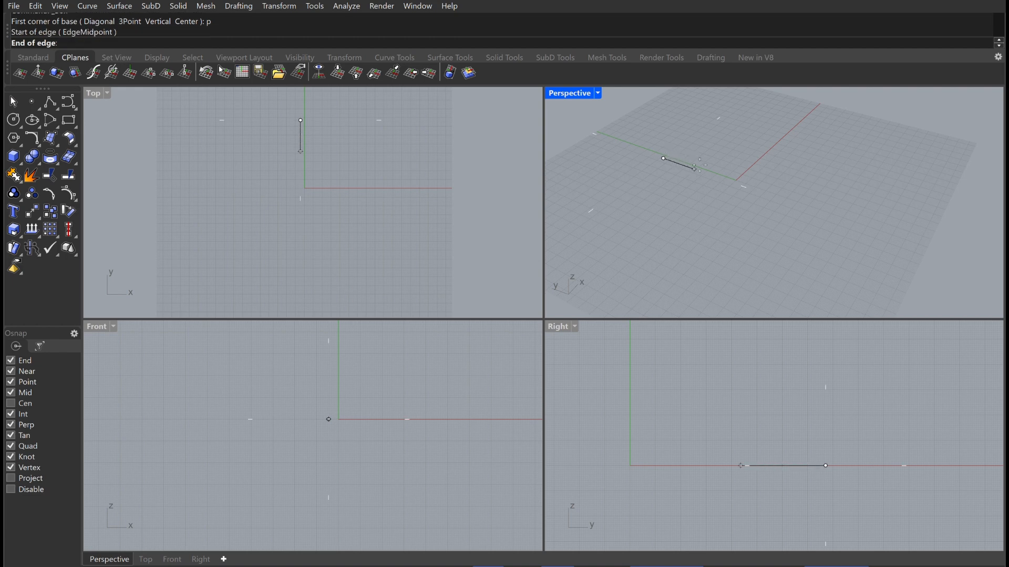
text(100)
key(Return)
click(741, 184)
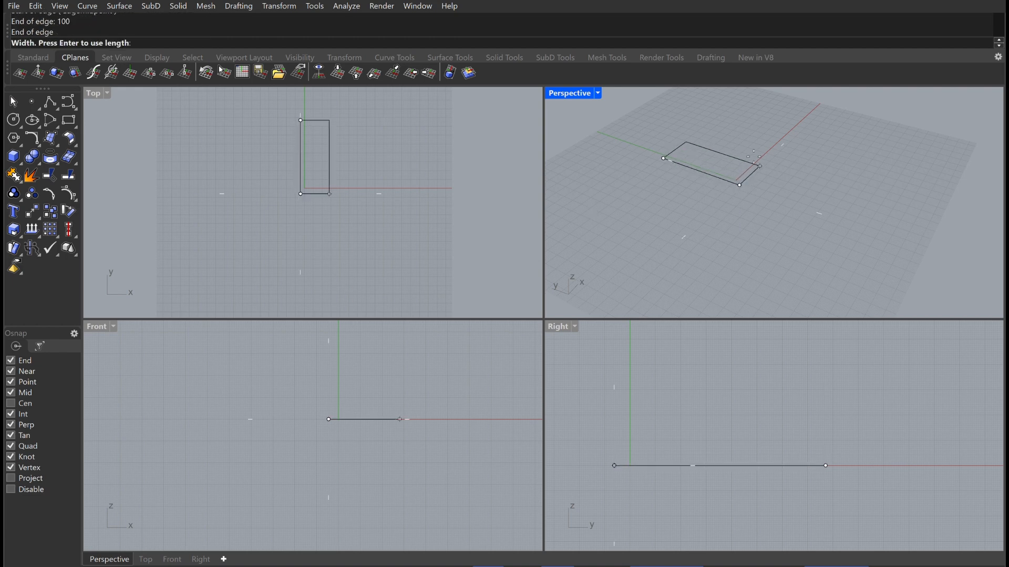
- Enter 100 ft for the box's width and 200 ft for its rectangle, placing that rectangle upright on the base edge
text(100)
key(Return)
scroll(778, 143, down, 2)
scroll(778, 143, down, 1)
text(200)
key(Return)
scroll(742, 128, down, 2)
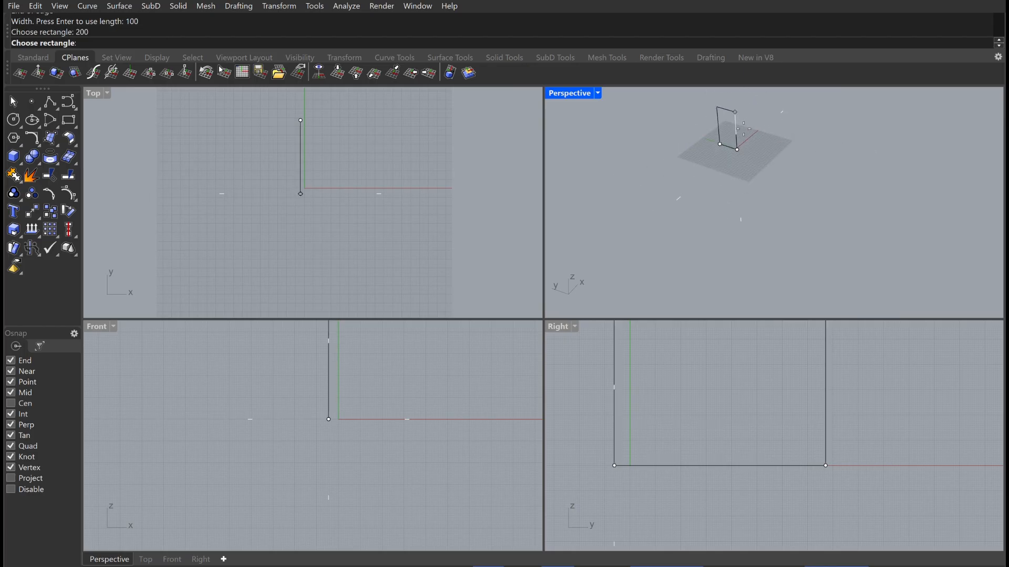
click(740, 106)
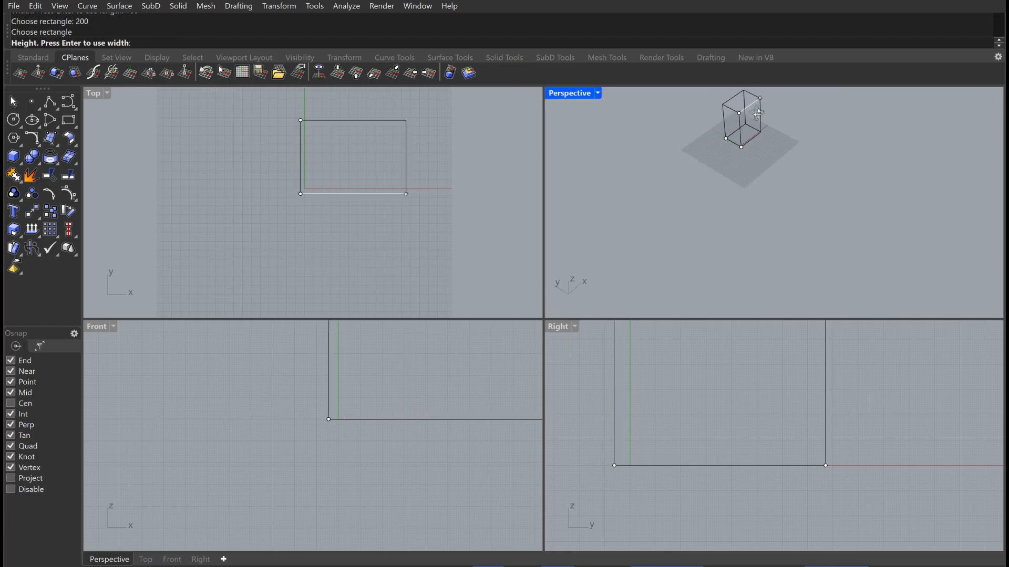
- Complete the box by entering 100 ft as its height value, extending it toward negative X
scroll(717, 137, up, 6)
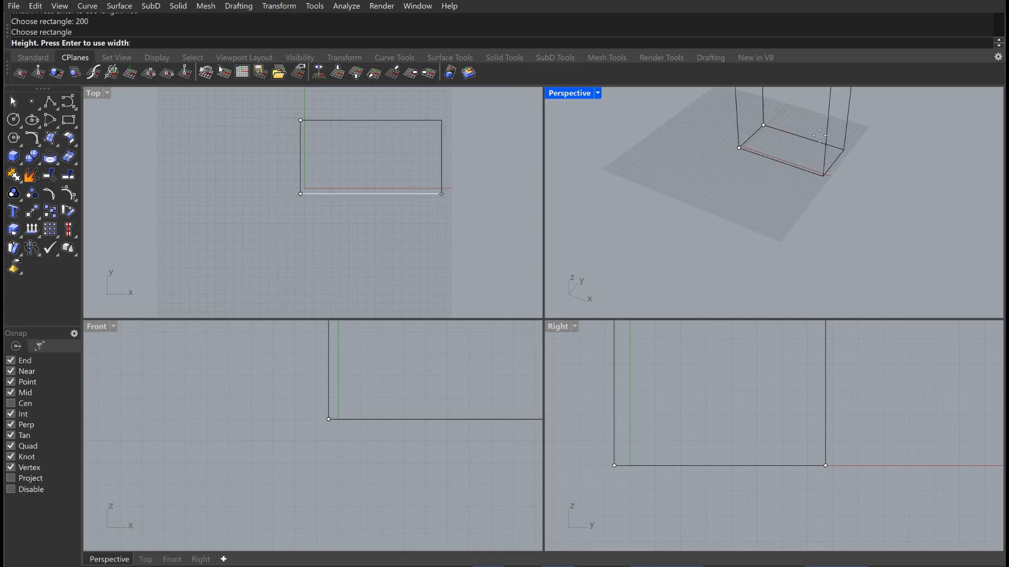
text(100)
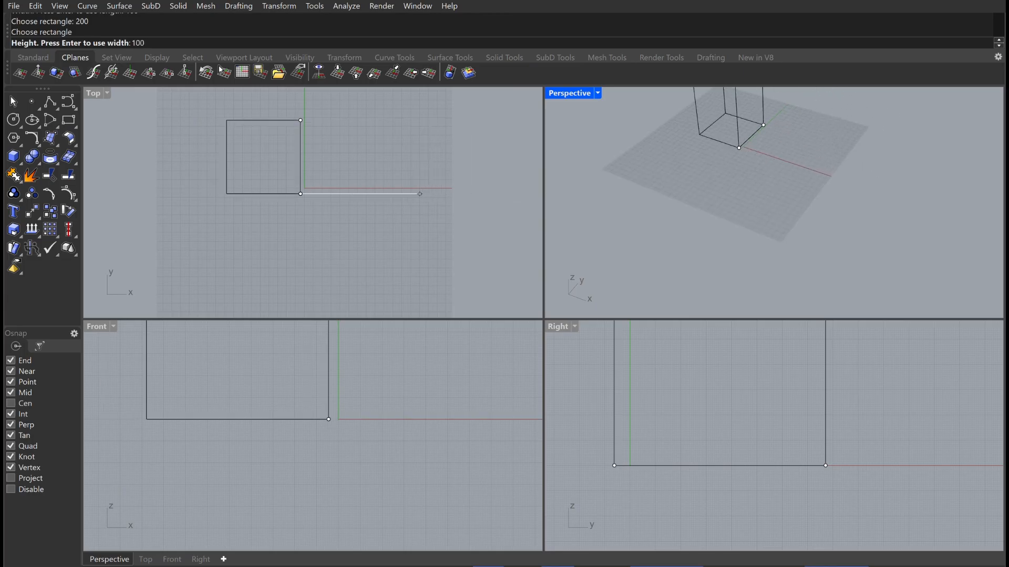
key(Return)
scroll(795, 136, down, 4)
scroll(745, 111, up, 4)
right_drag(802, 140, 878, 187)
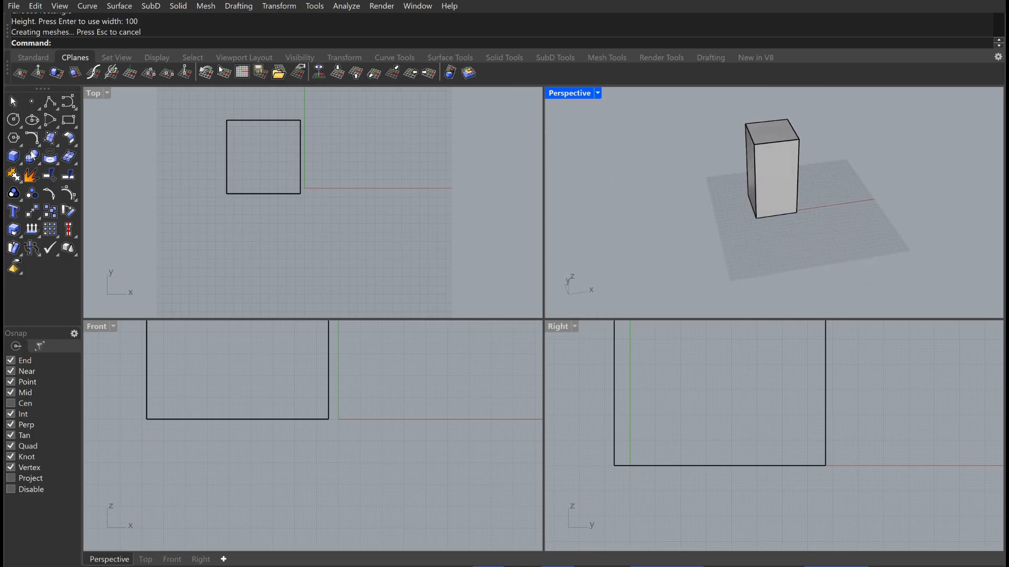
- Draw a solid cylinder beside the box, below it in the Top view, with a 50 ft radius, ending level with the box's top
click(51, 156)
click(263, 234)
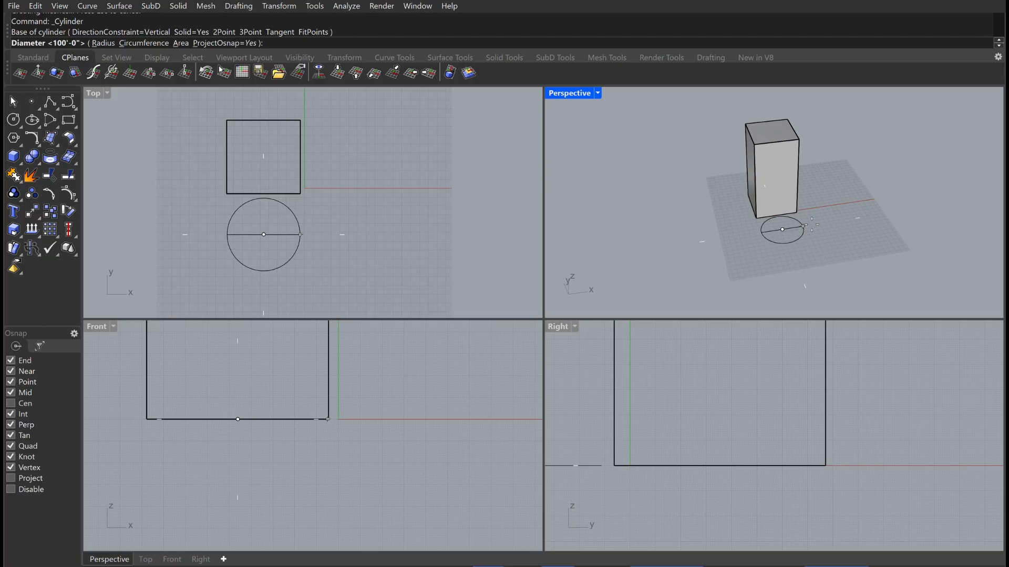
text(r)
key(Return)
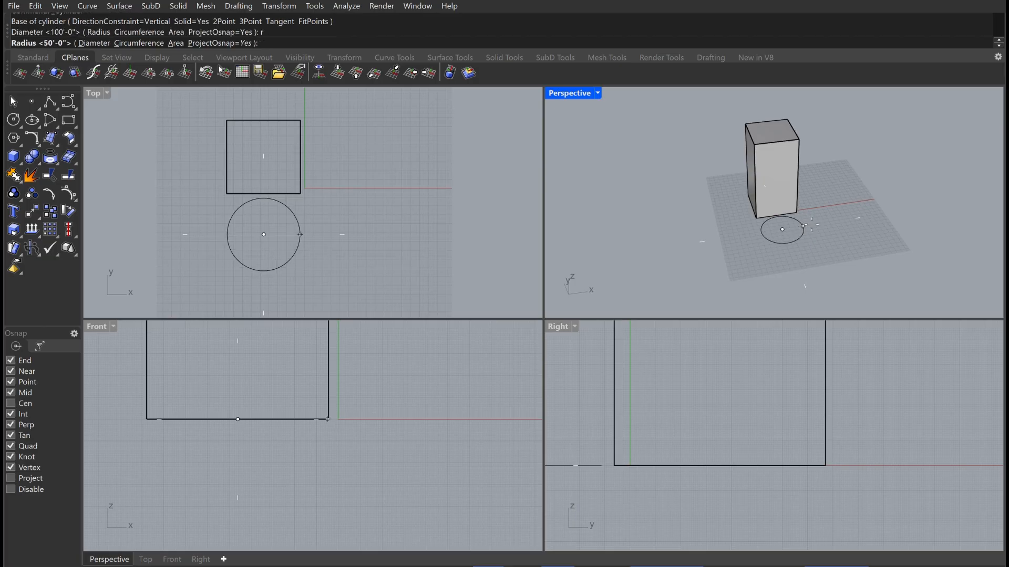
text(100)
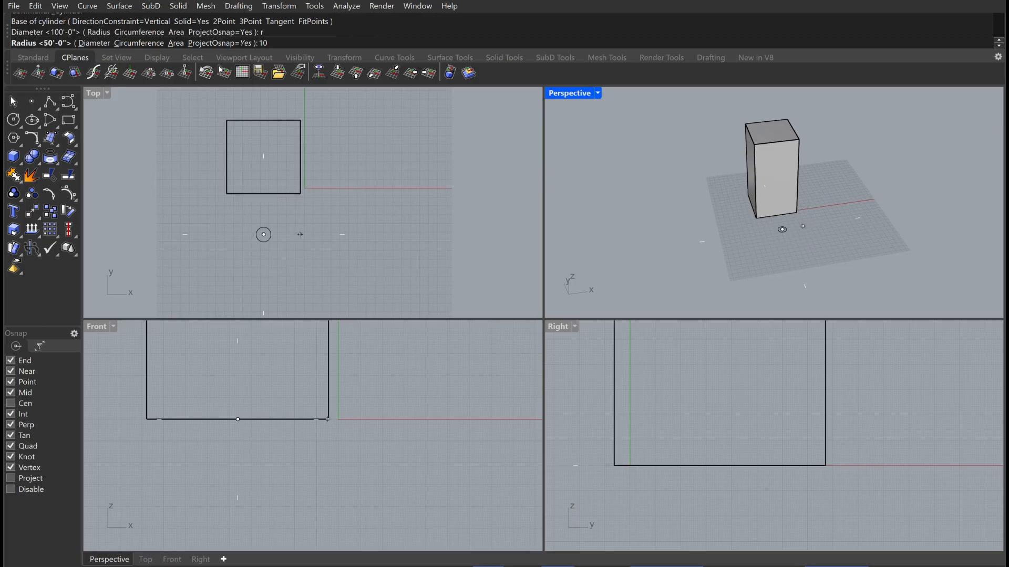
key(BackSpace)
key(BackSpace)
key(BackSpace)
text(150)
key(BackSpace)
key(BackSpace)
key(BackSpace)
text(50)
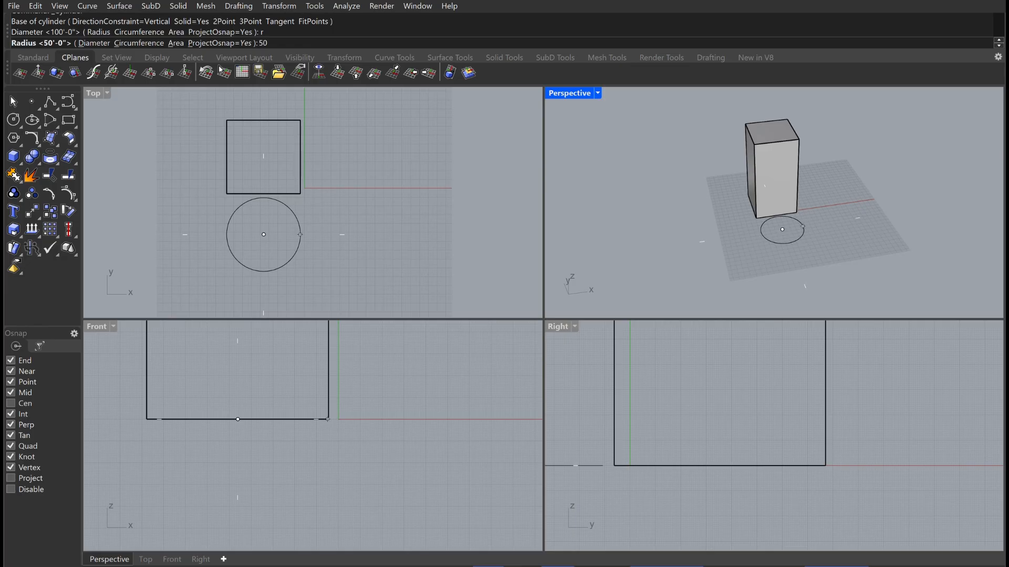
key(Return)
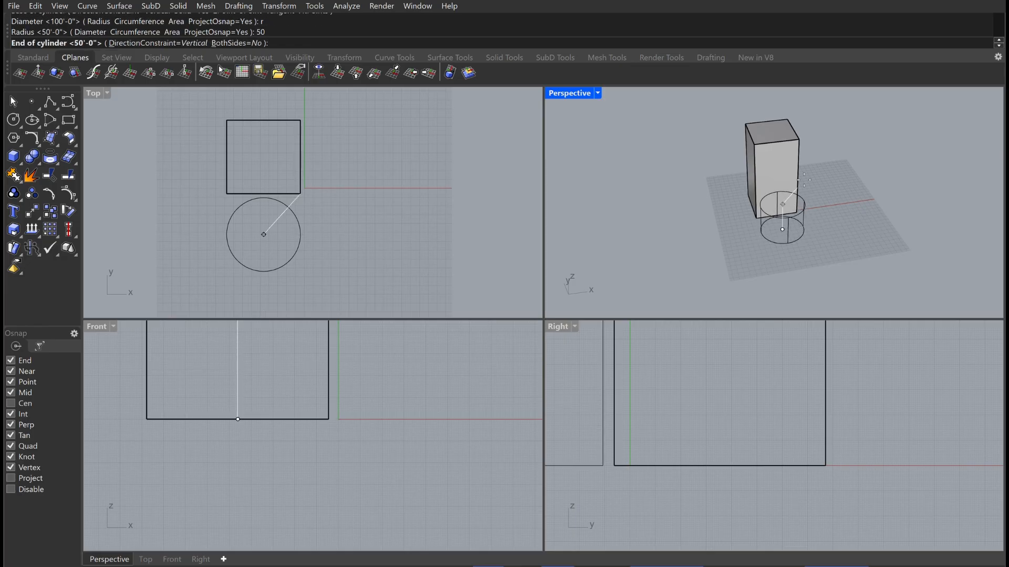
click(804, 136)
right_click(805, 136)
right_drag(825, 139, 759, 147)
scroll(732, 134, up, 4)
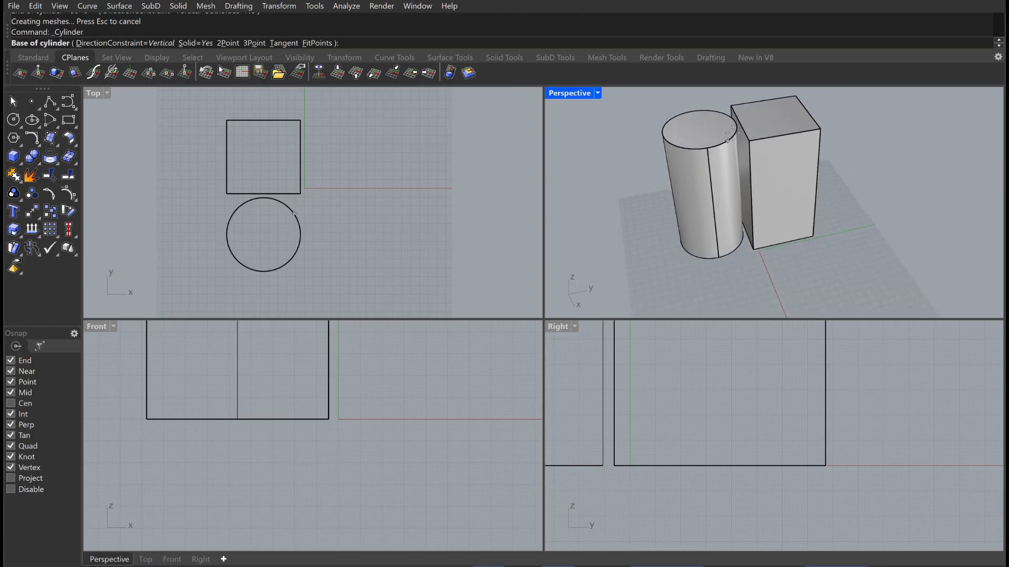
click(829, 281)
key(Escape)
- Move the cylinder in the positive X direction with the gumball, past the Y axis and clear of the box
right_drag(822, 230, 884, 209)
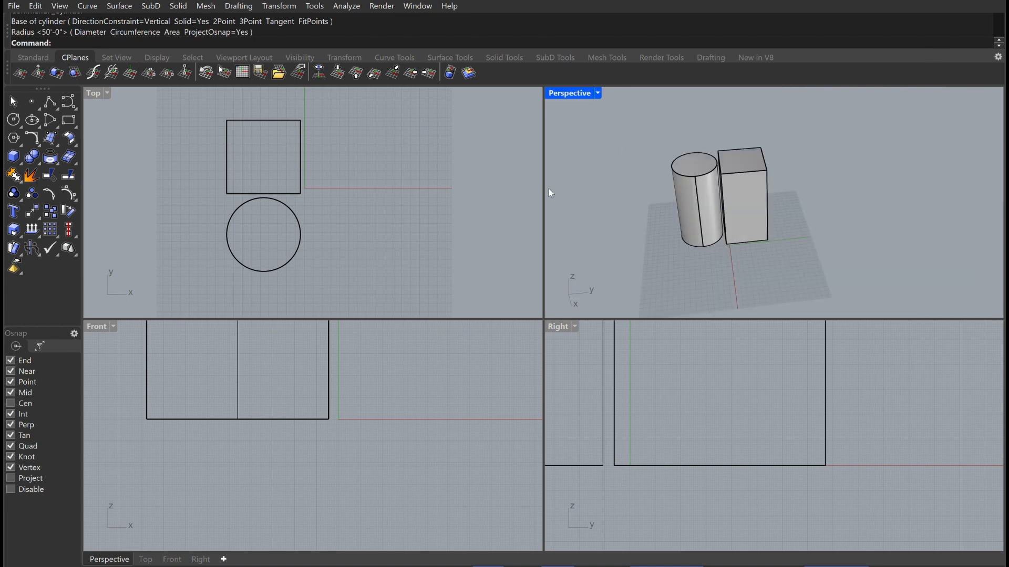
scroll(692, 200, up, 5)
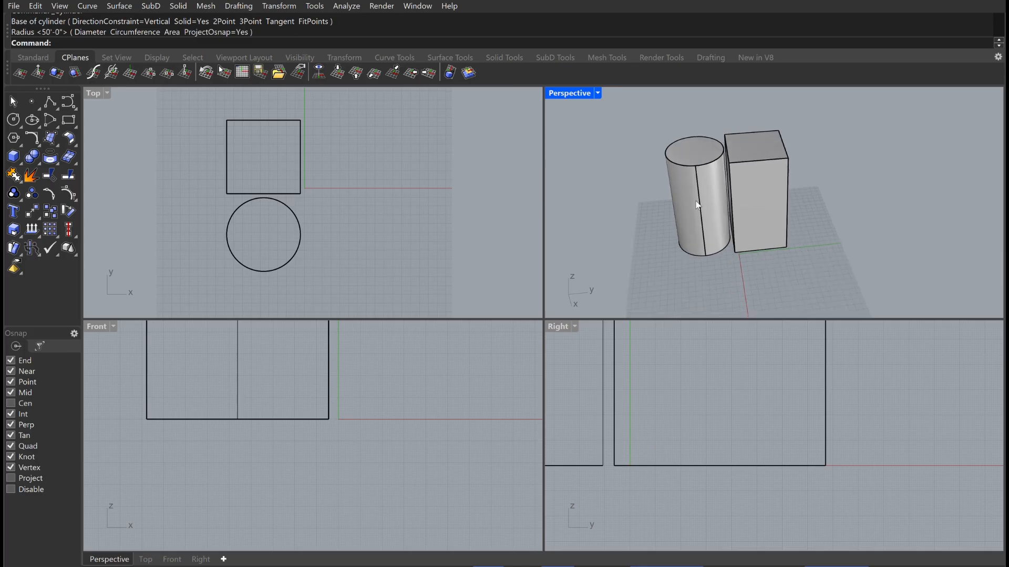
mouse_move(745, 260)
right_down()
mouse_move(725, 284)
mouse_move(758, 267)
right_up()
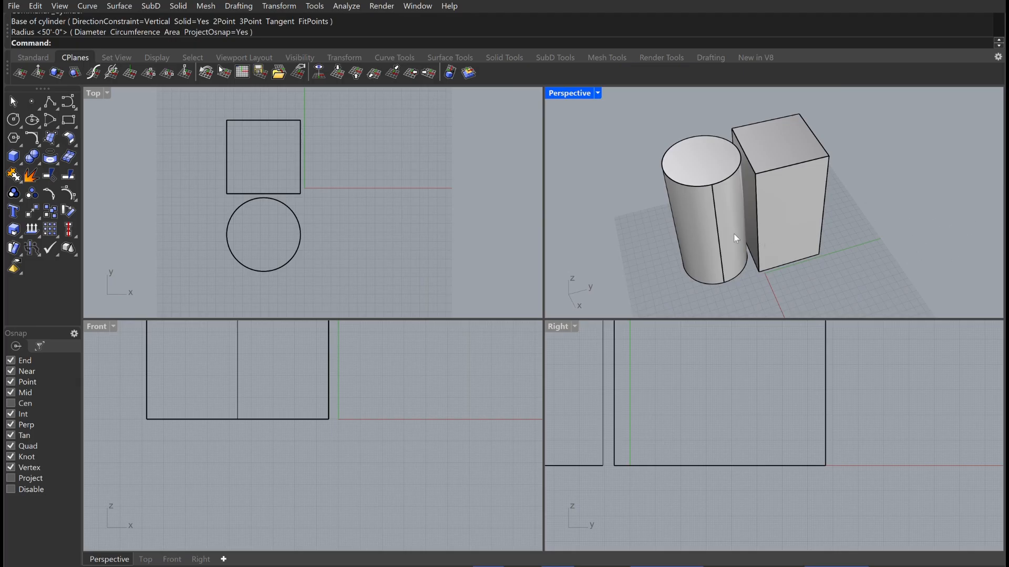
click(691, 190)
right_drag(840, 238, 809, 211)
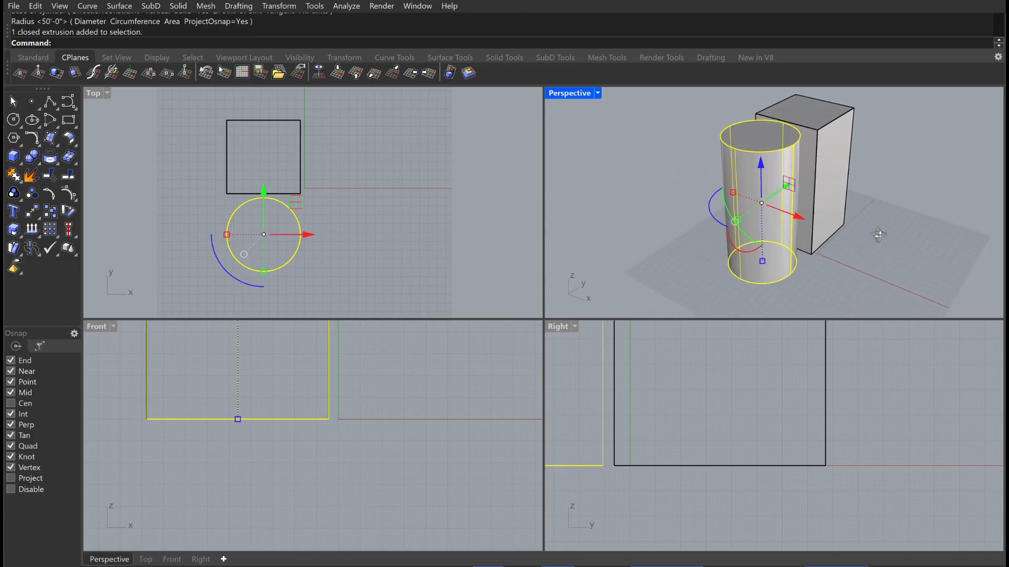
drag(798, 206, 936, 238)
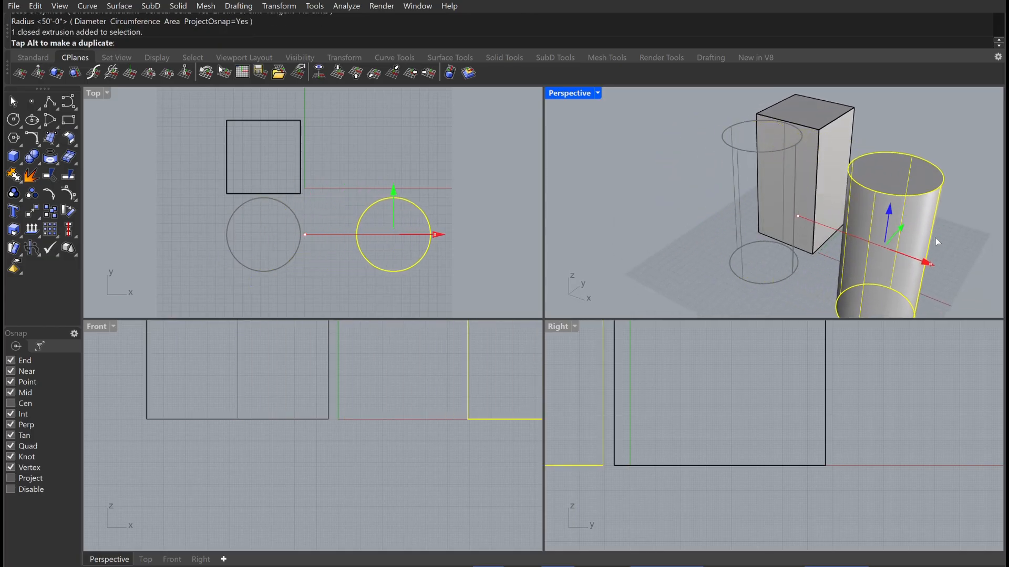
right_drag(963, 228, 895, 240)
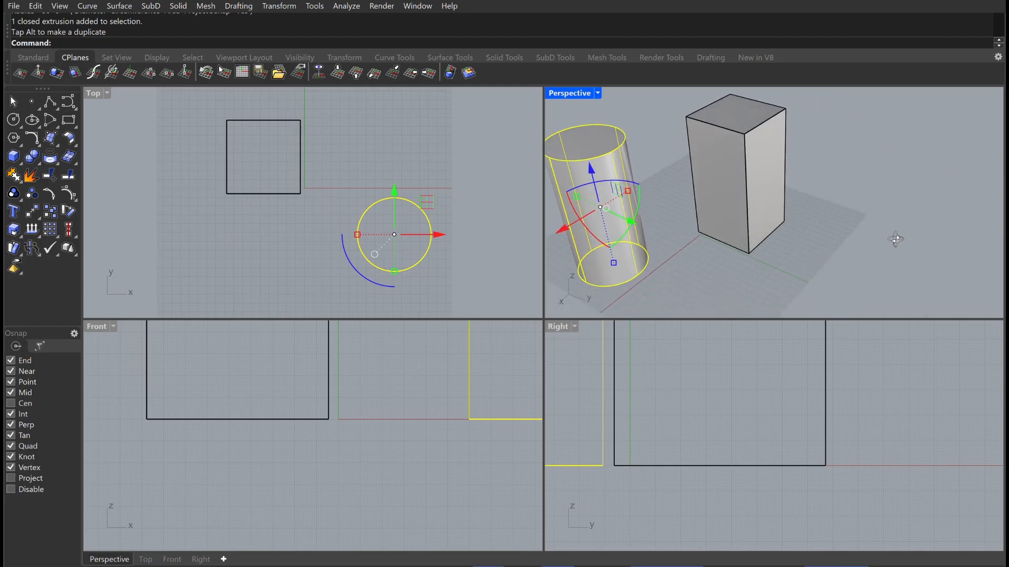
click(640, 210)
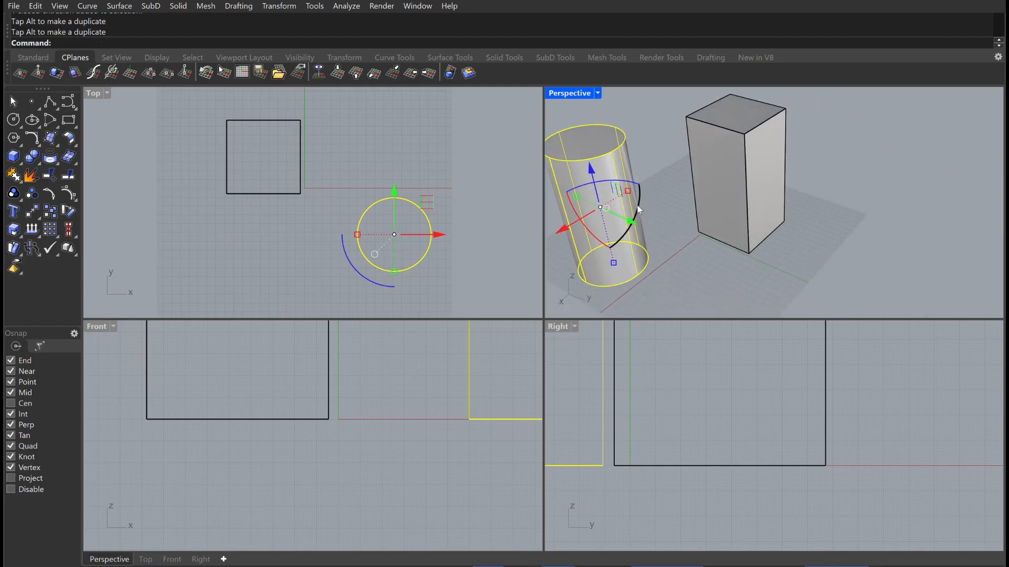
click(657, 229)
right_drag(657, 229, 718, 248)
right_click(691, 257)
scroll(684, 270, down, 4)
click(672, 274)
key(Escape)
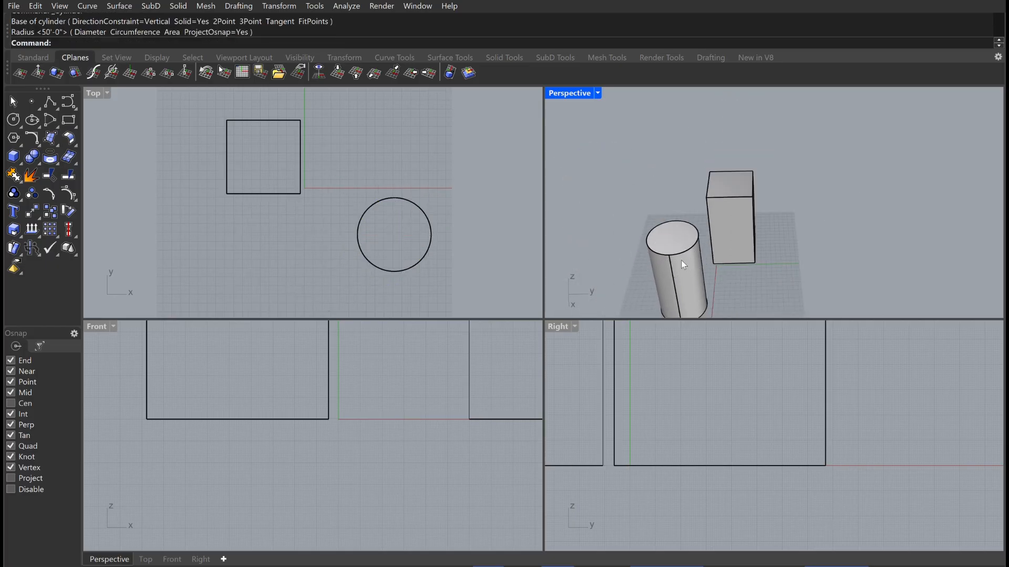
- Move the cylinder in the positive Y direction with the gumball until it straddles the X axis
click(680, 261)
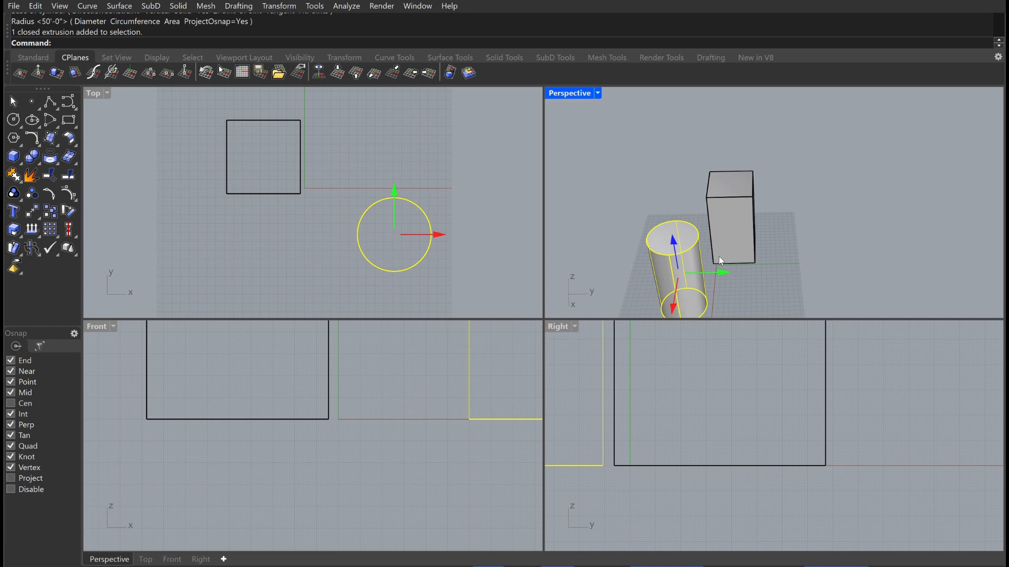
drag(724, 272, 749, 273)
click(762, 235)
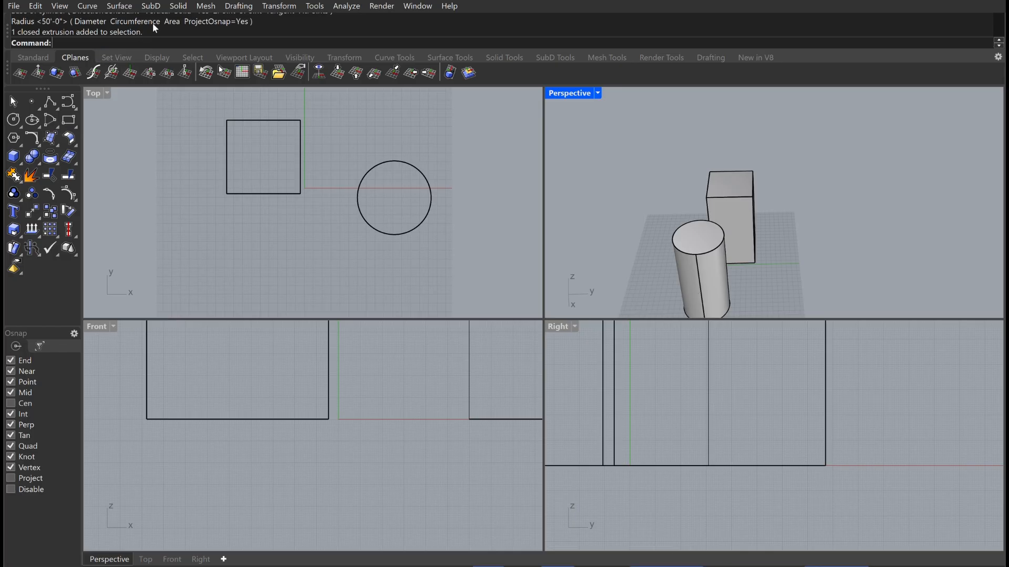
- Move the box from its far base corner in the positive Y direction with the Move command, until it clears the X axis
text(Move)
key(Return)
click(750, 250)
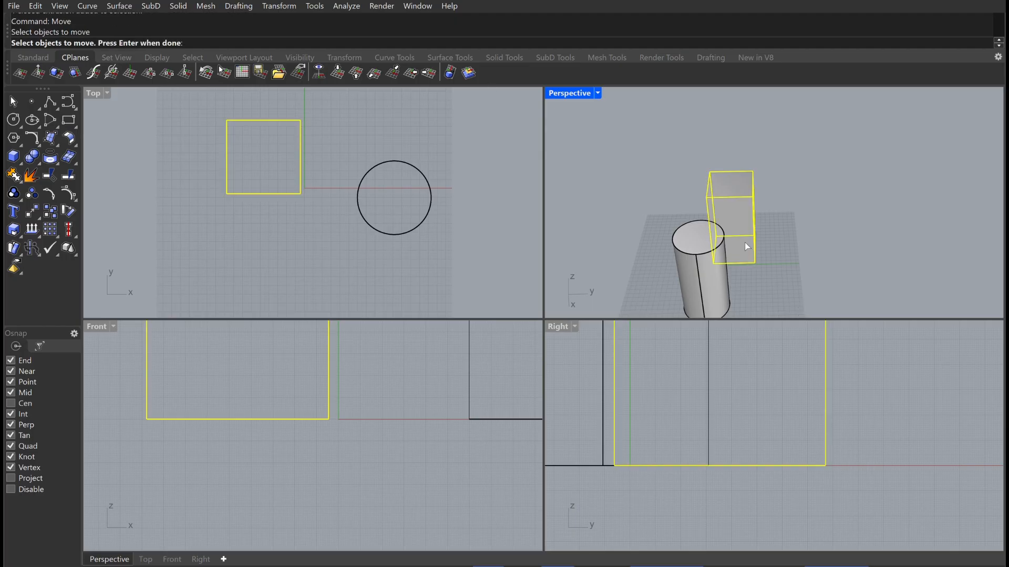
key(Return)
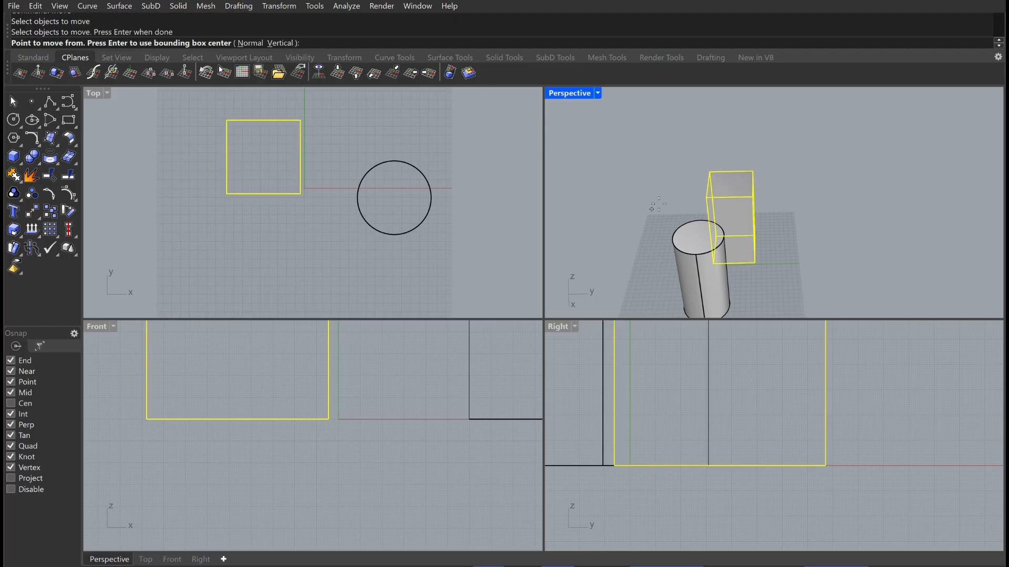
click(755, 262)
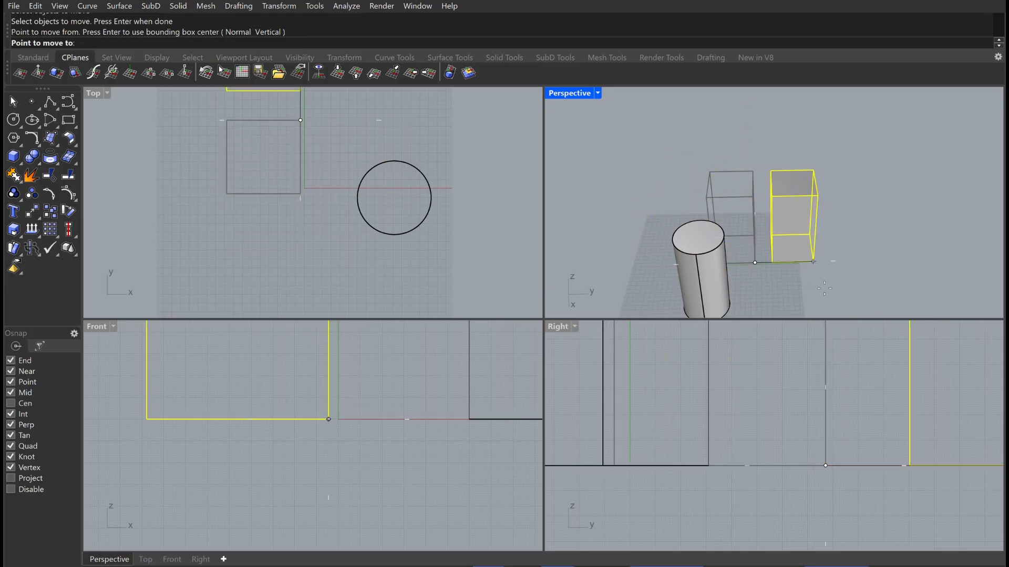
click(788, 255)
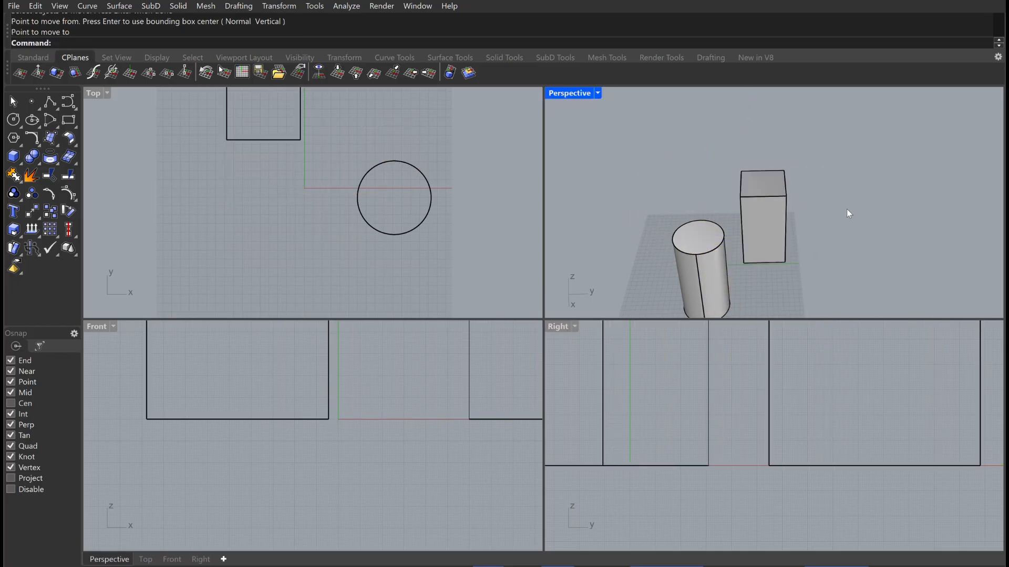
- Draw an irregular closed polyline in the Top view, below the box and the cylinder, with a notch on either side
scroll(845, 211, up, 2)
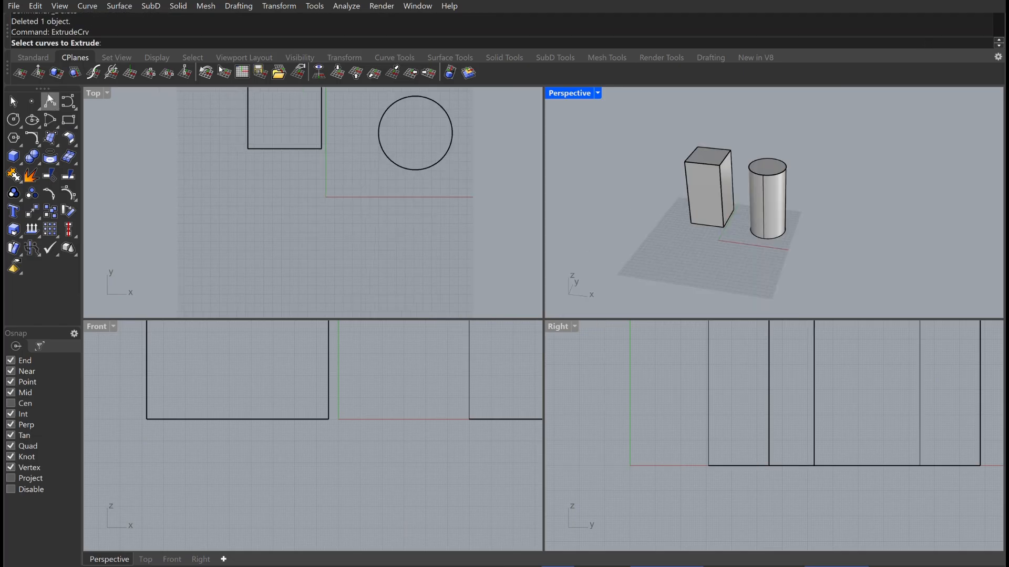
click(50, 101)
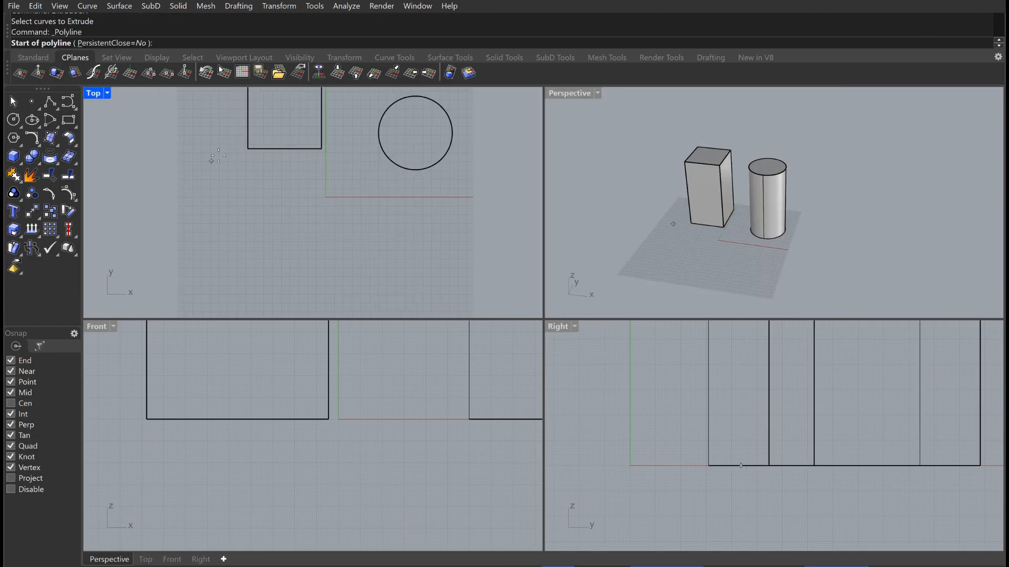
click(227, 207)
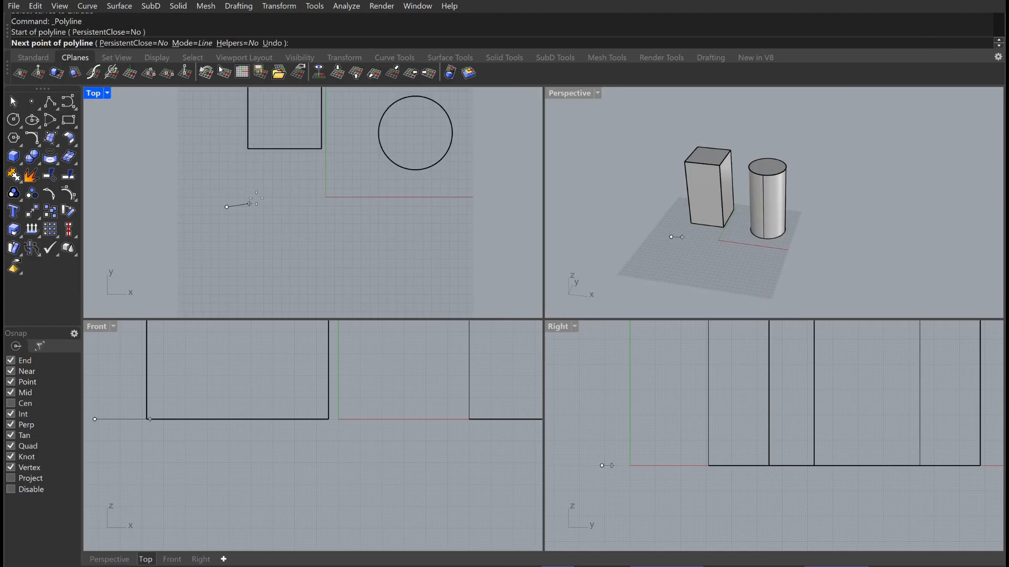
click(324, 187)
click(440, 203)
click(395, 248)
click(291, 217)
click(279, 254)
click(250, 283)
click(201, 260)
click(217, 233)
click(256, 240)
text(c)
key(Return)
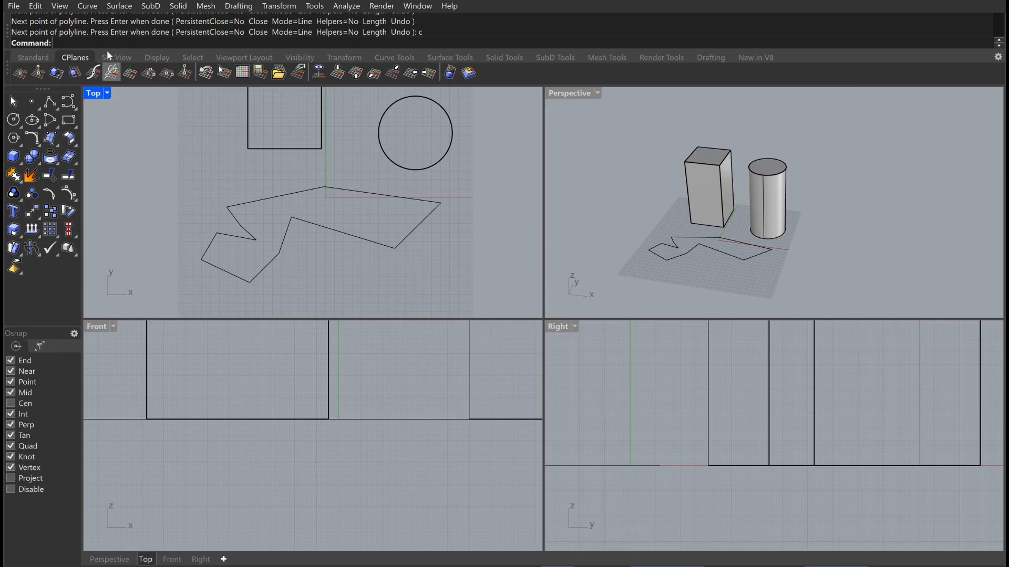
- Extrude the closed polyline upward 40 ft as a capped solid with ExtrudeCrv
text(Ex)
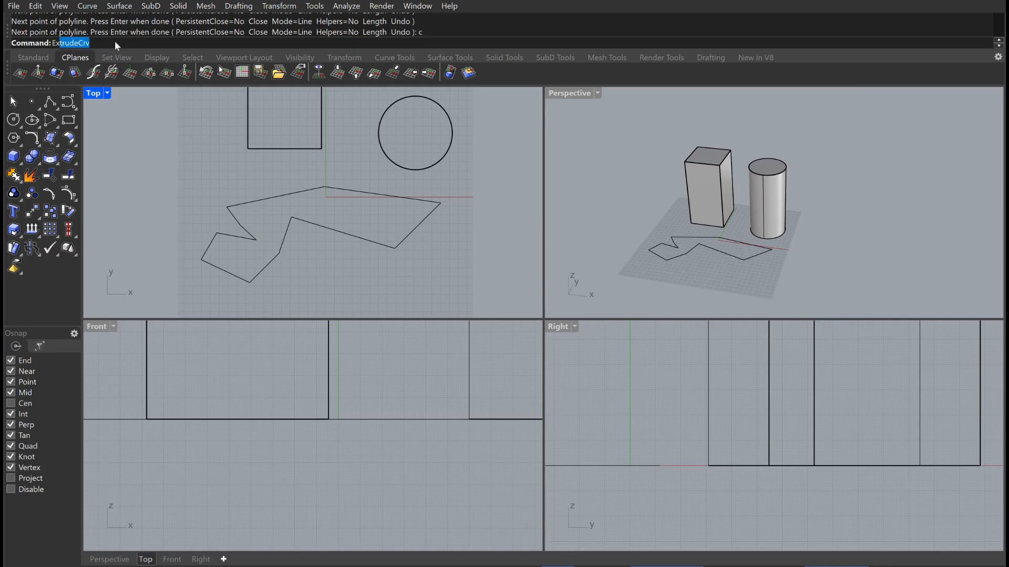
text(t)
key(Return)
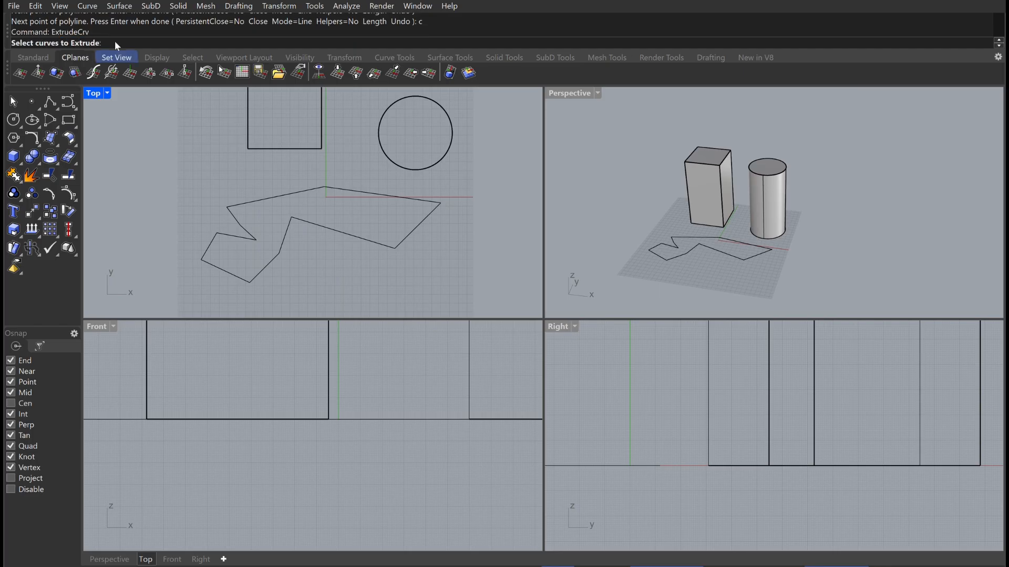
click(298, 209)
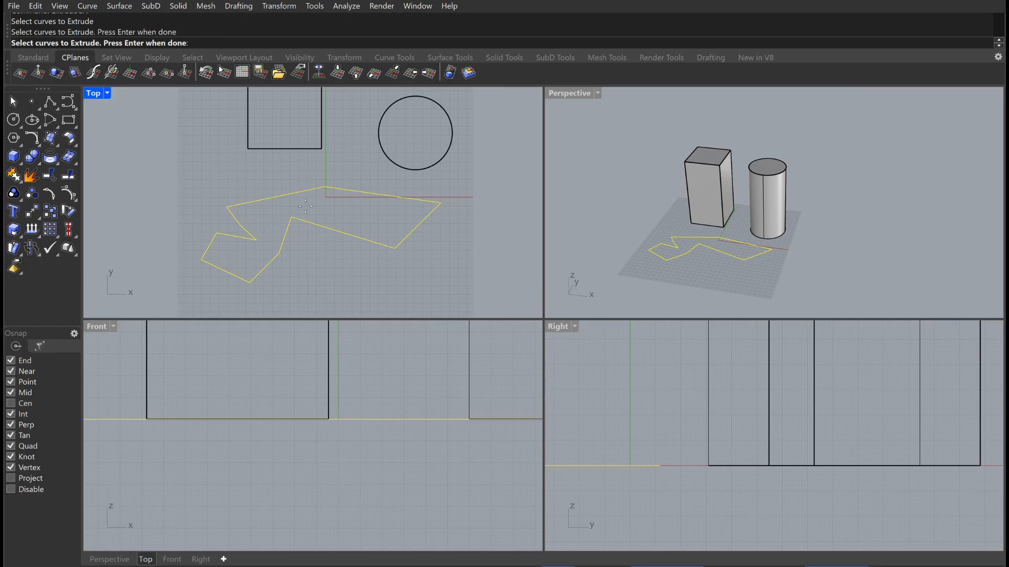
key(Return)
right_drag(893, 278, 861, 248)
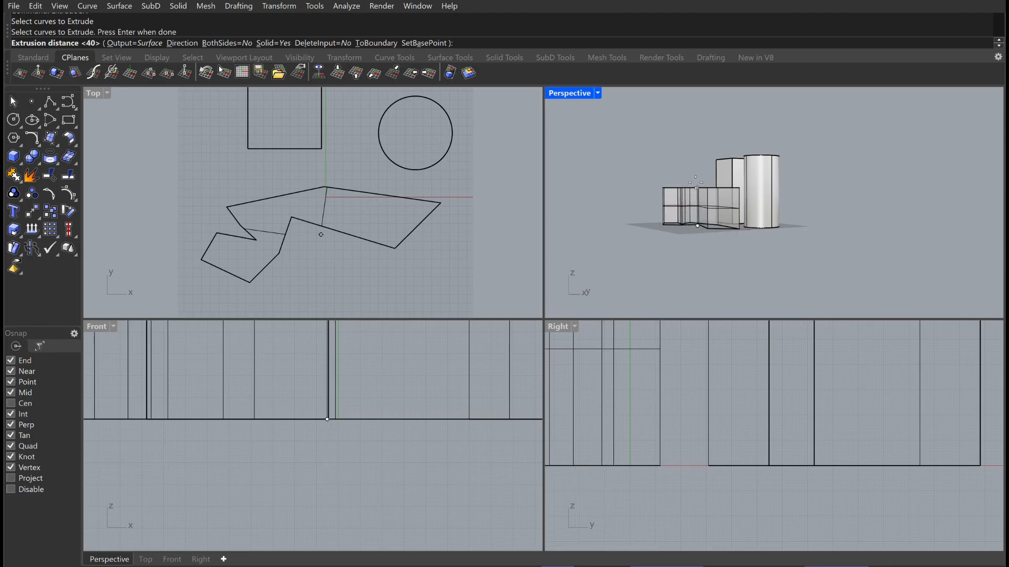
right_drag(697, 198, 668, 194)
text(40)
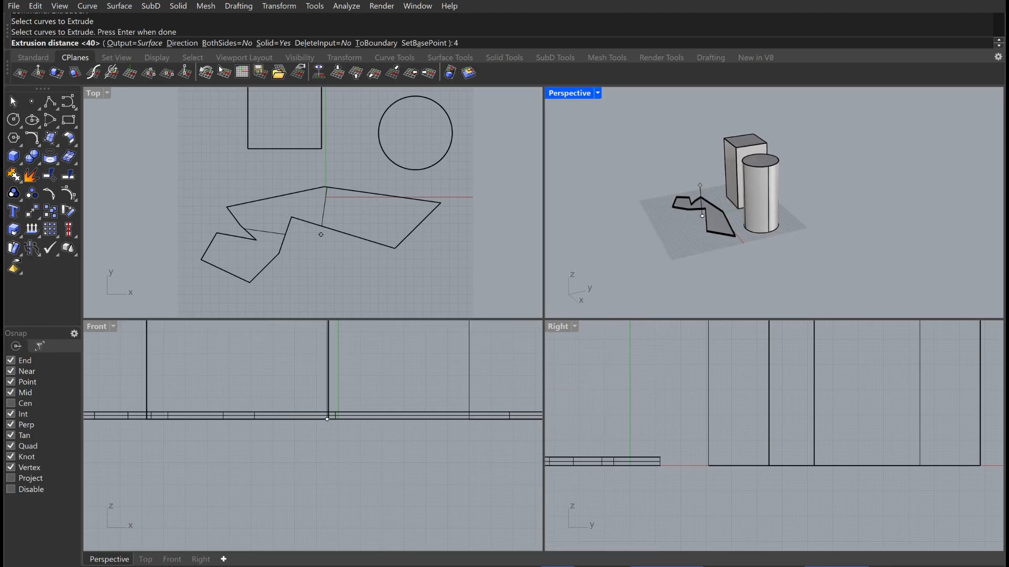
key(Return)
- Delete only the top face of the extruded polyline solid
right_drag(688, 177, 722, 213)
scroll(699, 257, down, 5)
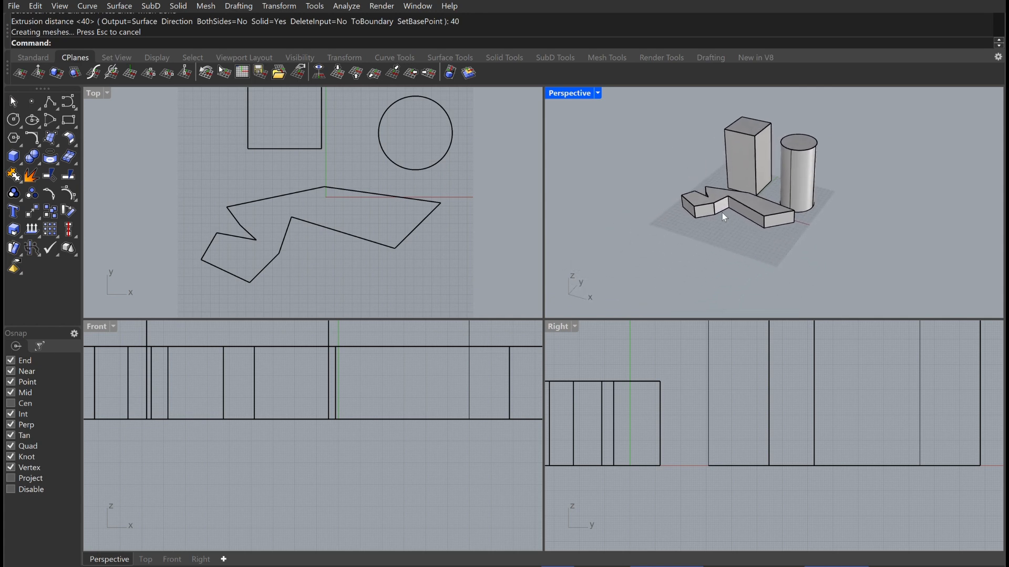
scroll(724, 184, up, 3)
click(714, 184)
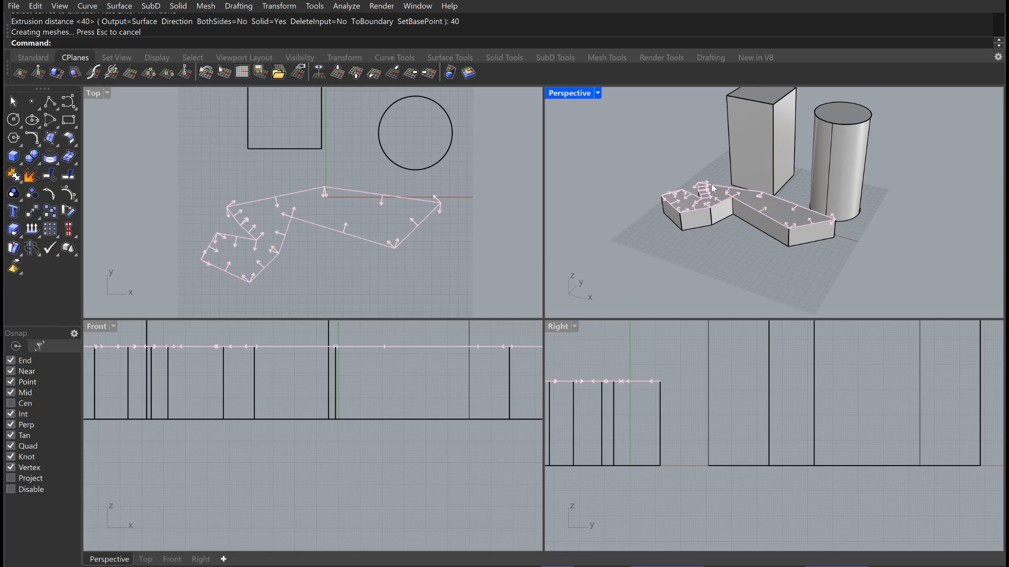
key(Escape)
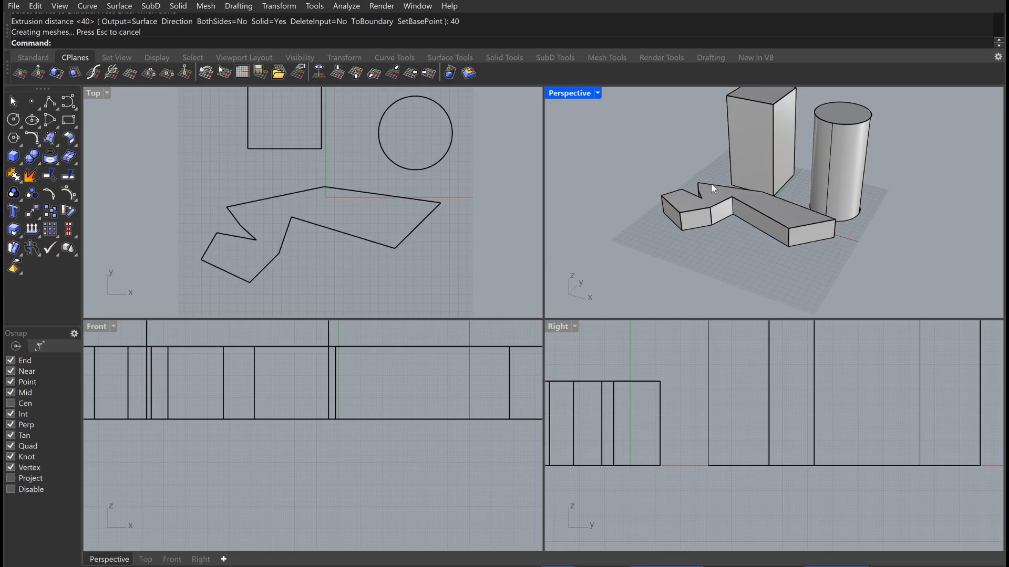
click(713, 183)
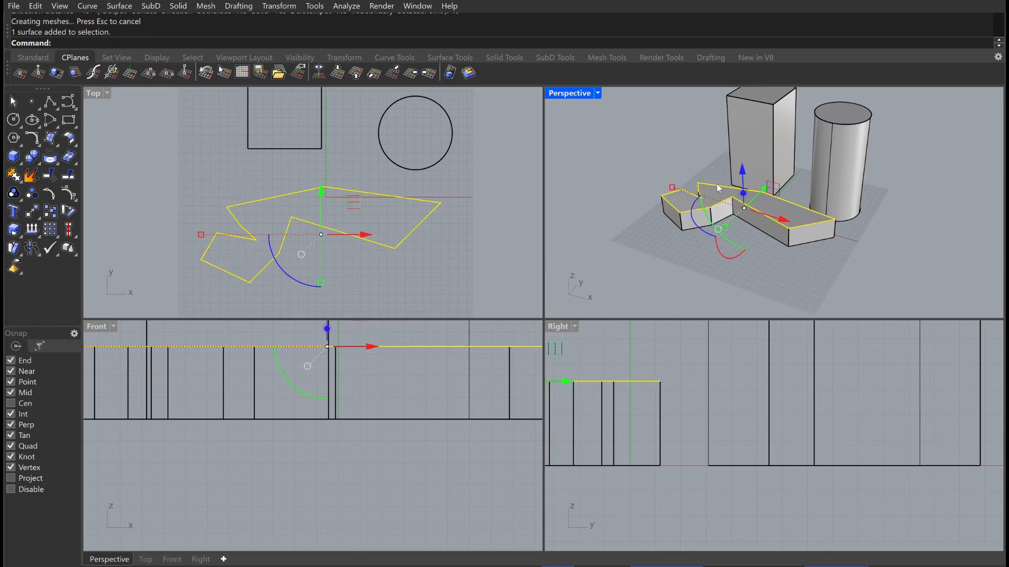
key(Delete)
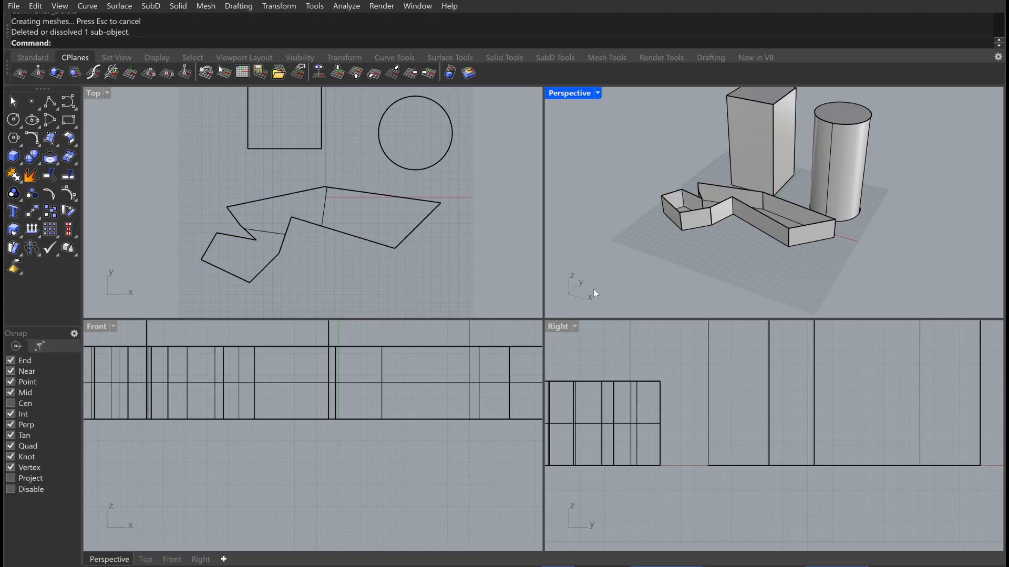
- Delete the bottom face of the extruded shape so that only its side walls remain
scroll(747, 190, up, 5)
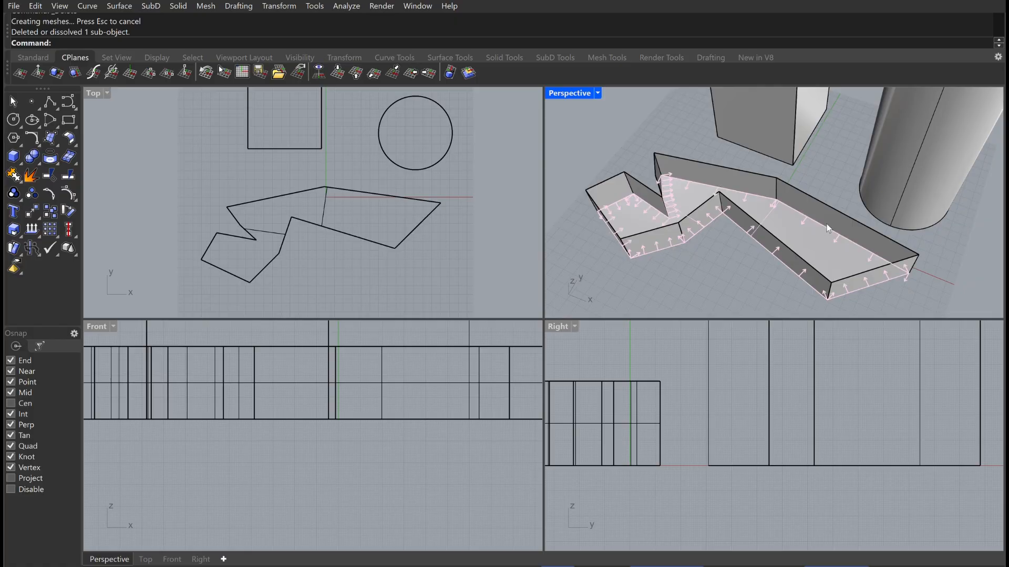
ctrl+shift+click(821, 233)
key(Delete)
right_drag(820, 234, 770, 202)
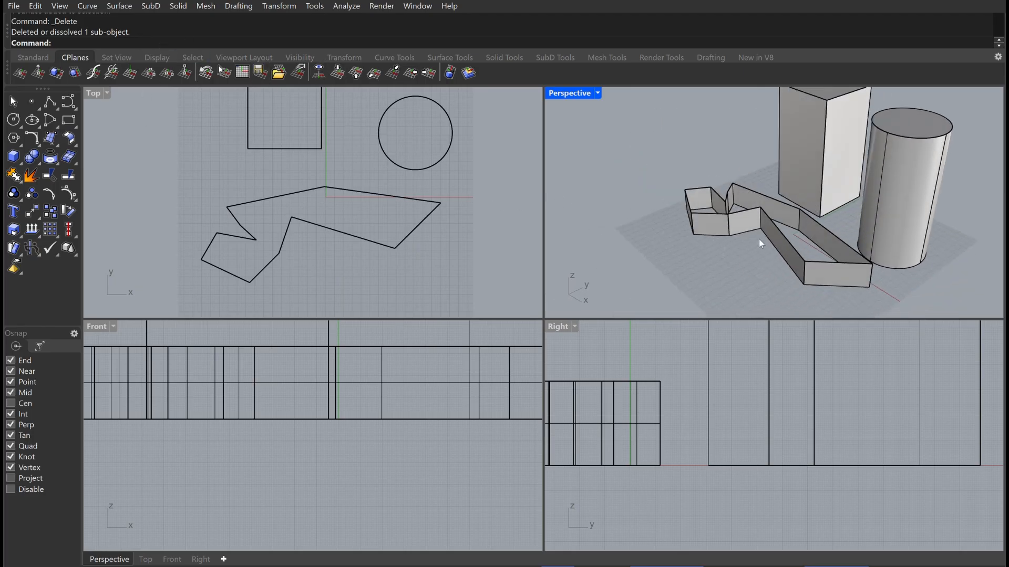
- Undo the face deletions and the solid extrusion, and extrude the polyline 40 ft again with Solid set to No
key(ctrl+z)
key(ctrl+z)
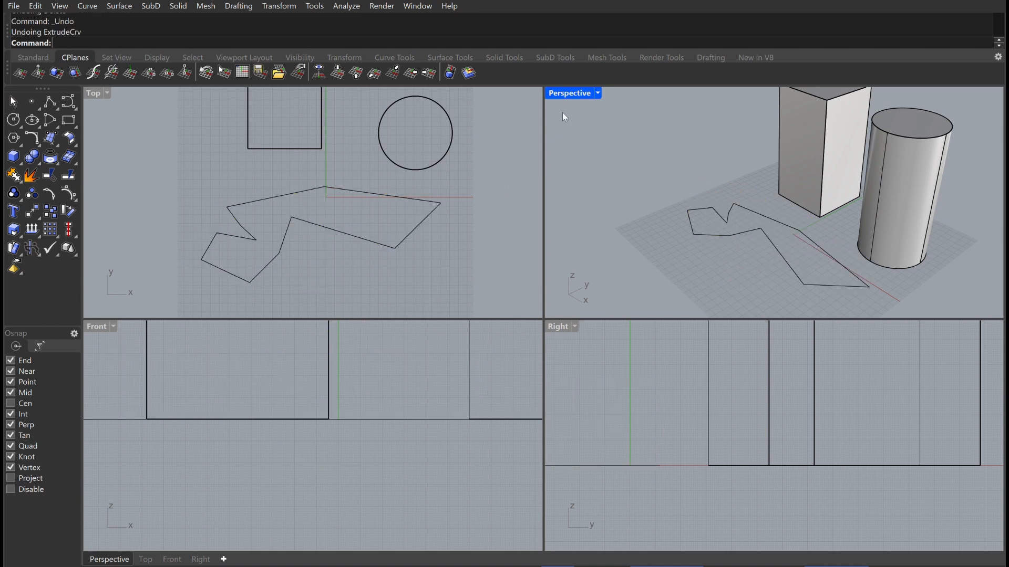
key(Up)
key(Return)
click(729, 217)
key(Return)
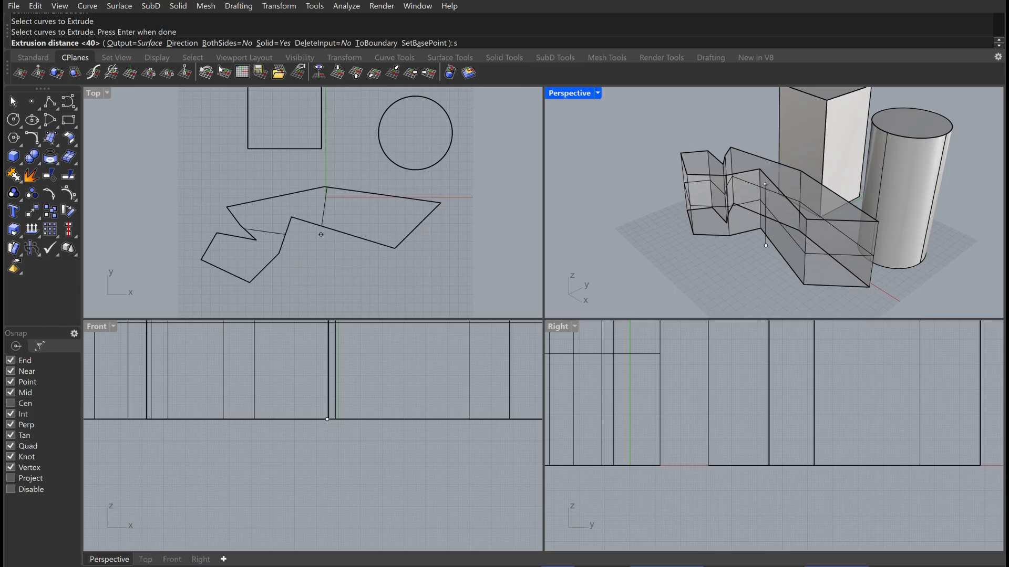
text(s)
key(Return)
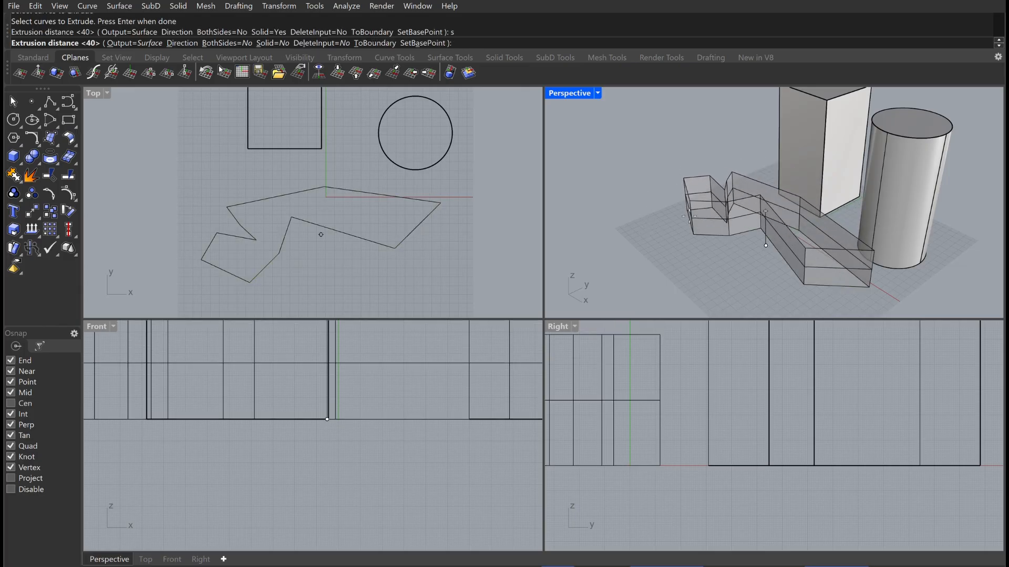
text(40)
key(Return)
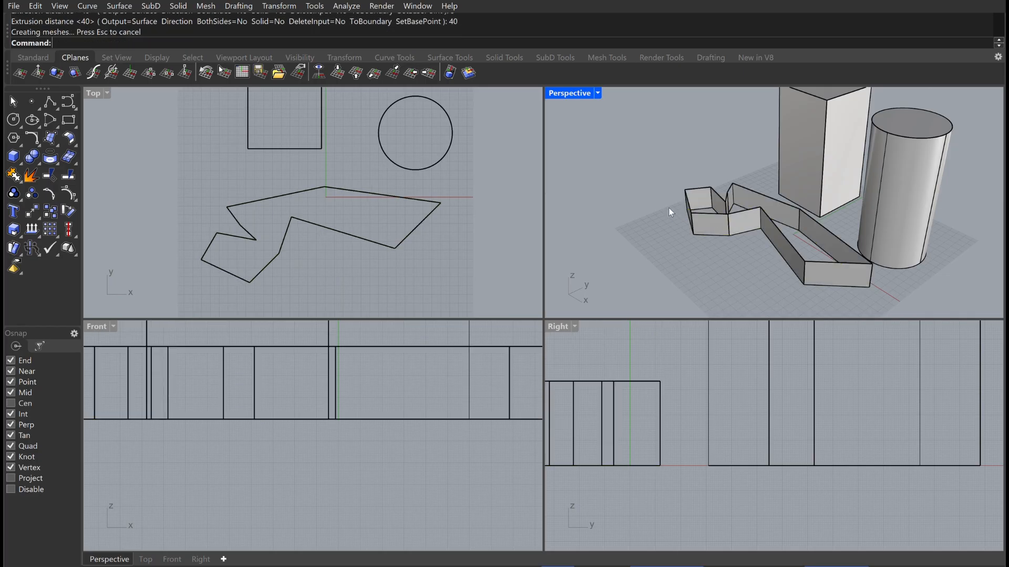
- Delete the open wall extrusion together with its base polyline, keeping the box and the cylinder
scroll(798, 220, up, 4)
right_drag(798, 220, 695, 236)
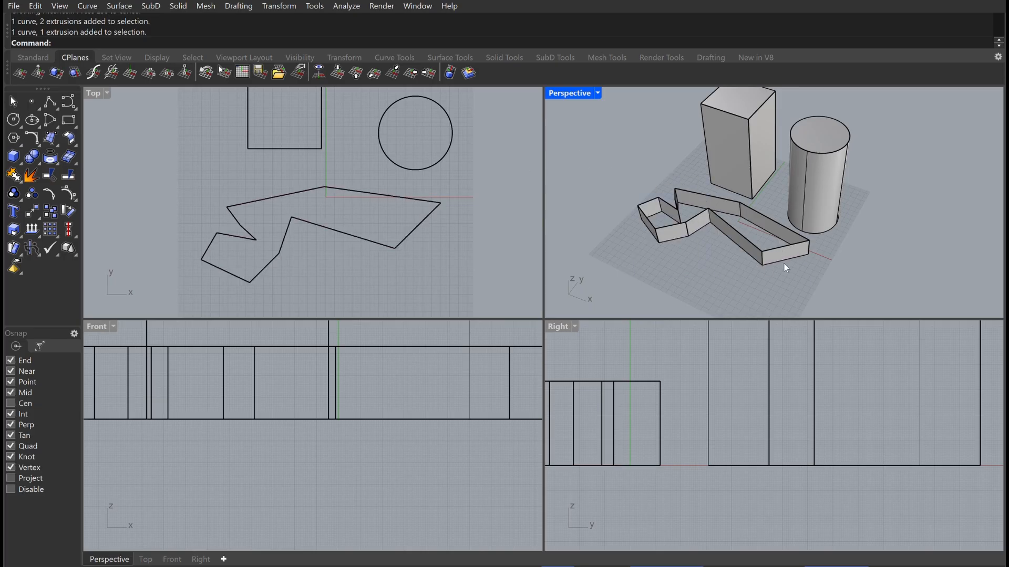
right_drag(781, 248, 737, 264)
drag(719, 244, 665, 131)
key(Delete)
- Narrow the cylinder along the Y axis with the gumball's scale handle to give it an elliptical section, undoing the trial transforms
right_drag(666, 136, 810, 152)
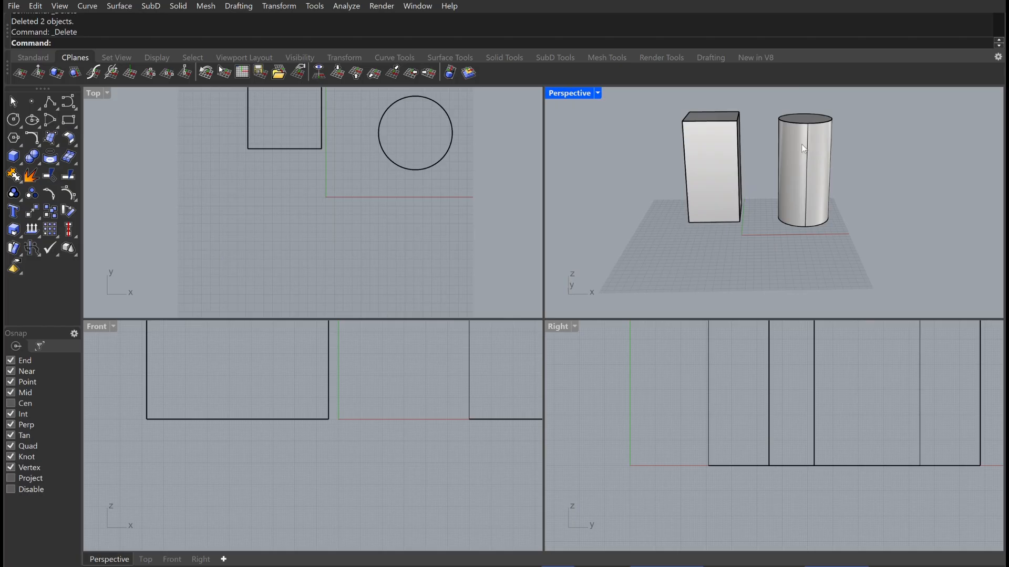
drag(769, 102, 832, 209)
click(811, 182)
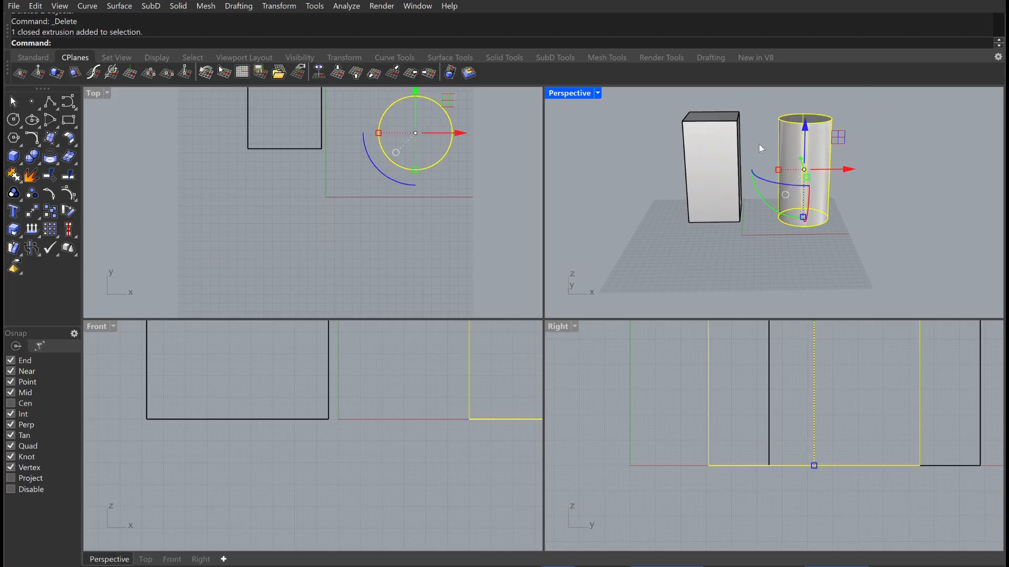
scroll(809, 131, up, 2)
right_drag(811, 135, 788, 213)
drag(782, 215, 789, 201)
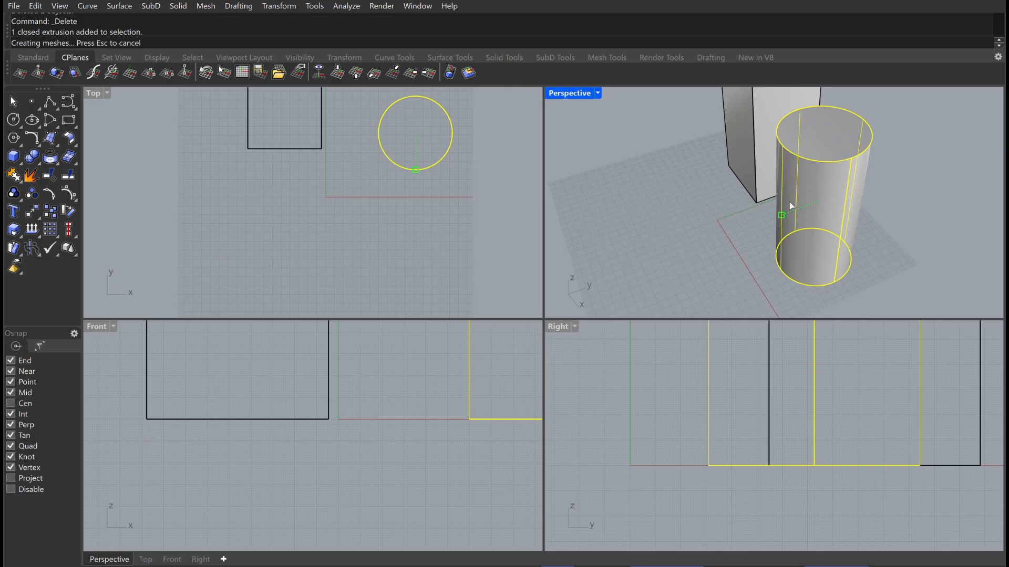
key(ctrl+z)
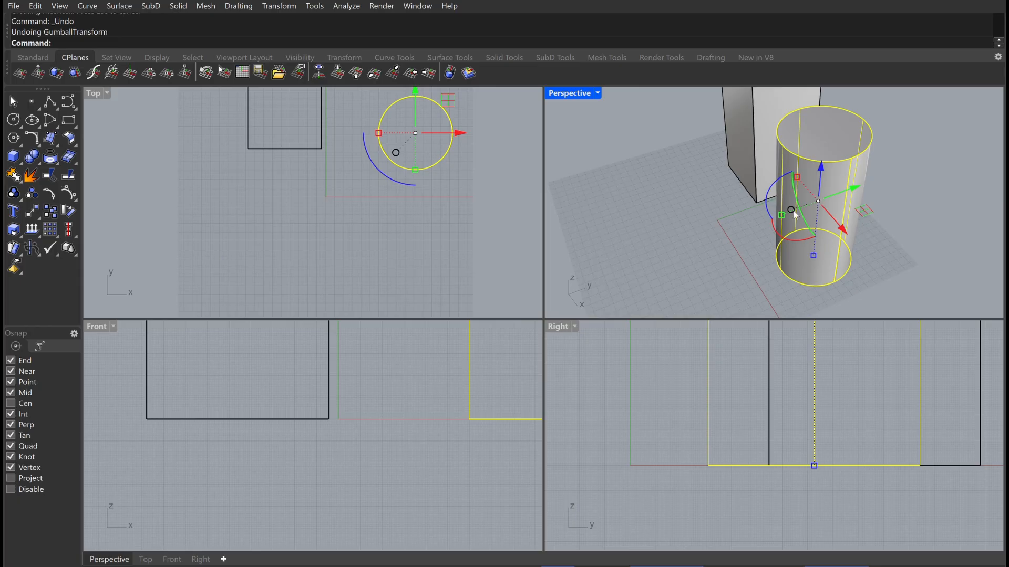
drag(781, 214, 798, 177)
key(ctrl+z)
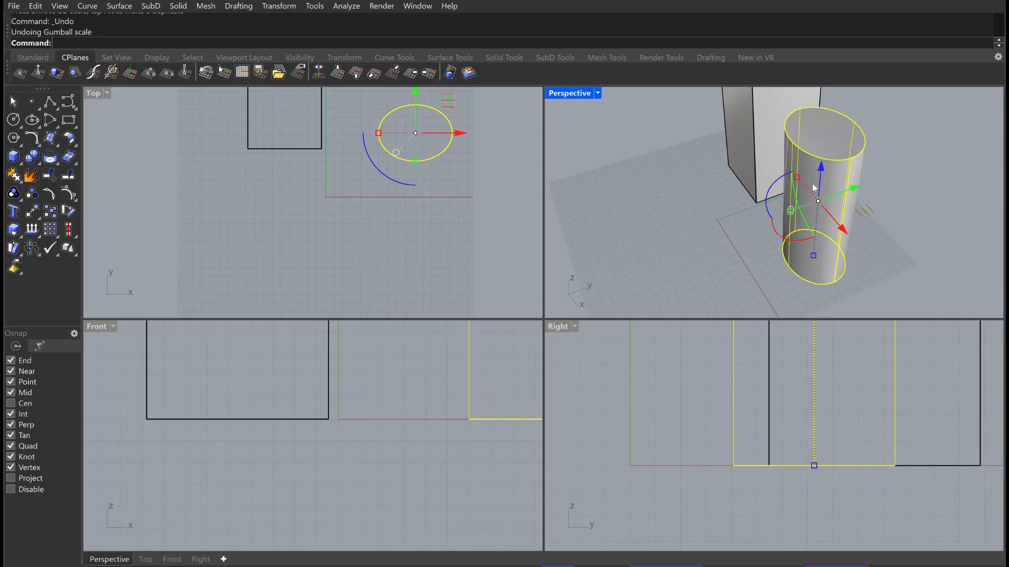
- Try shortening the elliptical cylinder along the Z axis with the gumball's scale handle
drag(816, 247, 818, 230)
scroll(906, 191, up, 4)
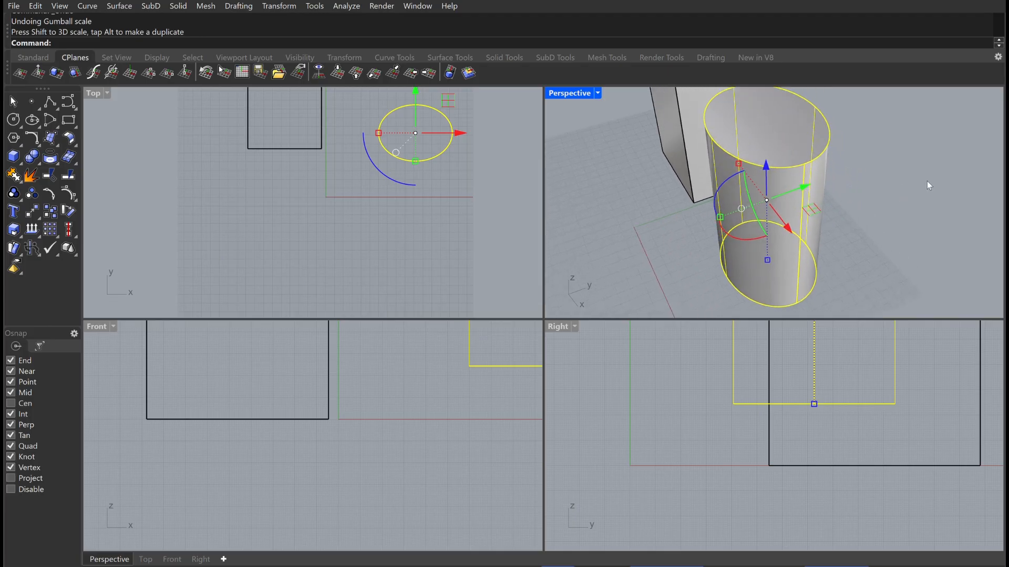
right_drag(823, 224, 839, 204)
scroll(839, 204, down, 4)
key(ctrl+z)
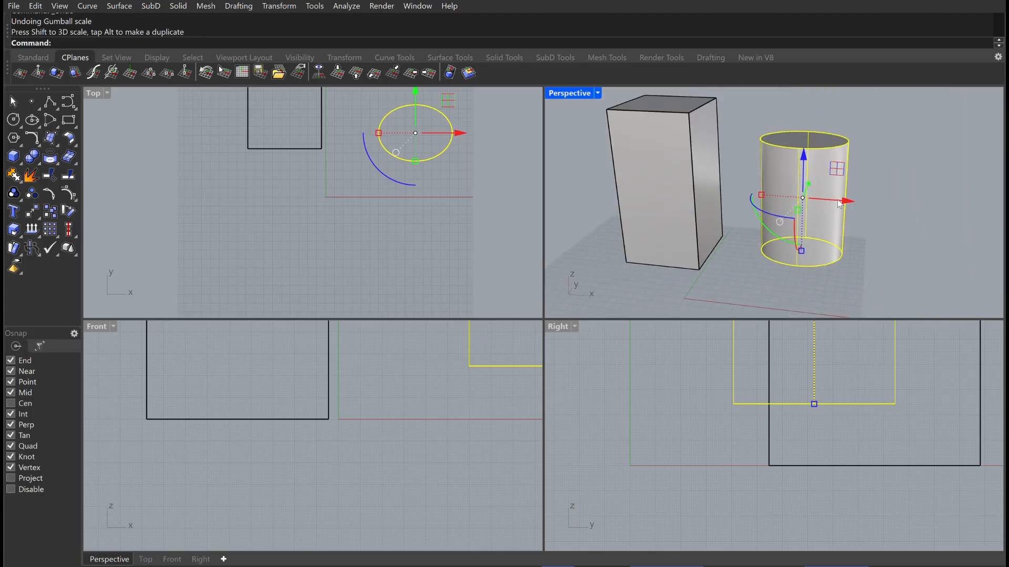
- Undo the cylinder's Y-axis narrowing, keeping the polyline extrusion deleted
key(ctrl+z)
key(ctrl+z)
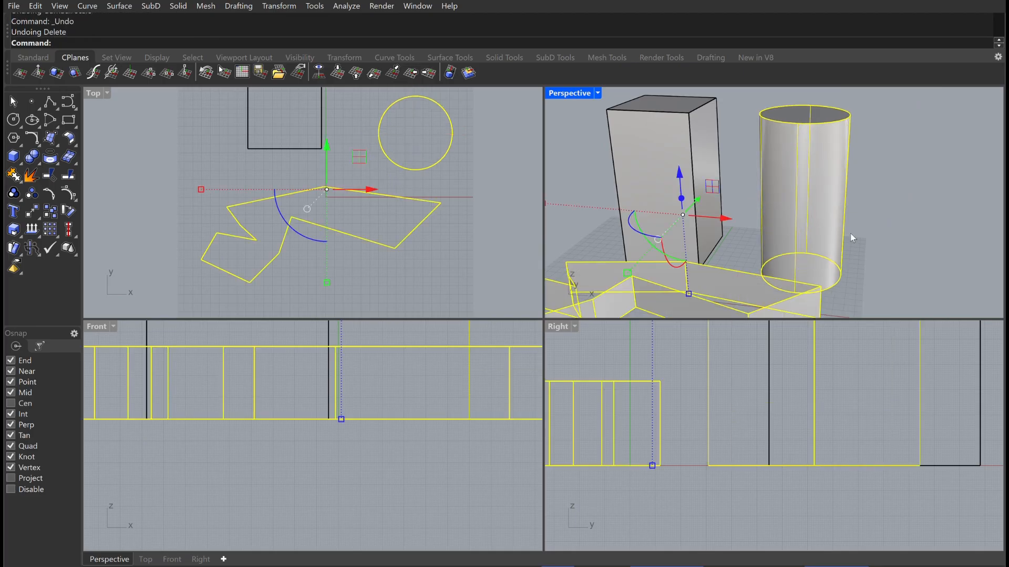
key(ctrl+y)
click(925, 183)
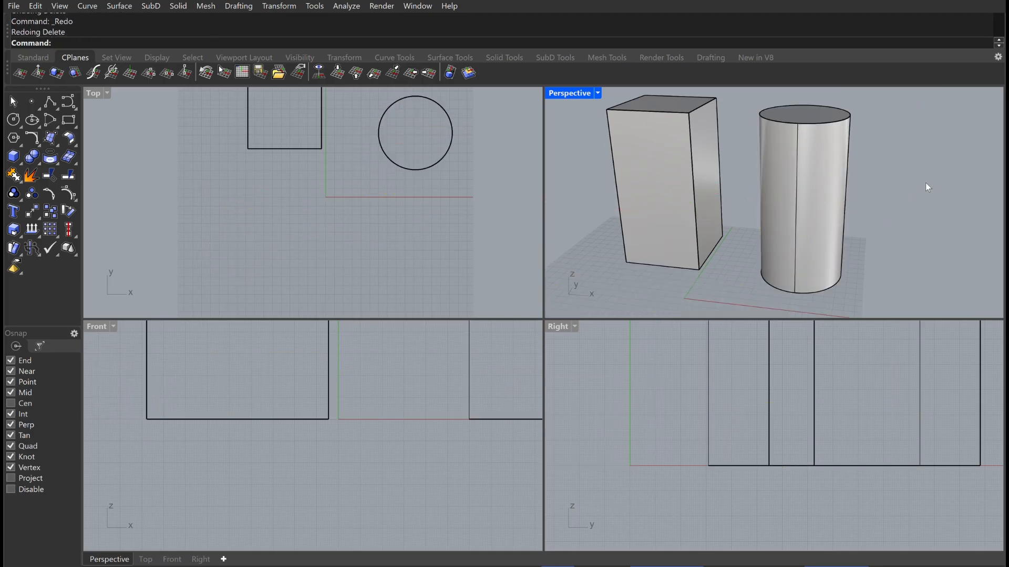
- Scale the cylinder uniformly from a base point on its top rim, referencing its bottom rim and giving 150 as the second reference distance
right_drag(837, 228, 883, 247)
text(scale)
key(Return)
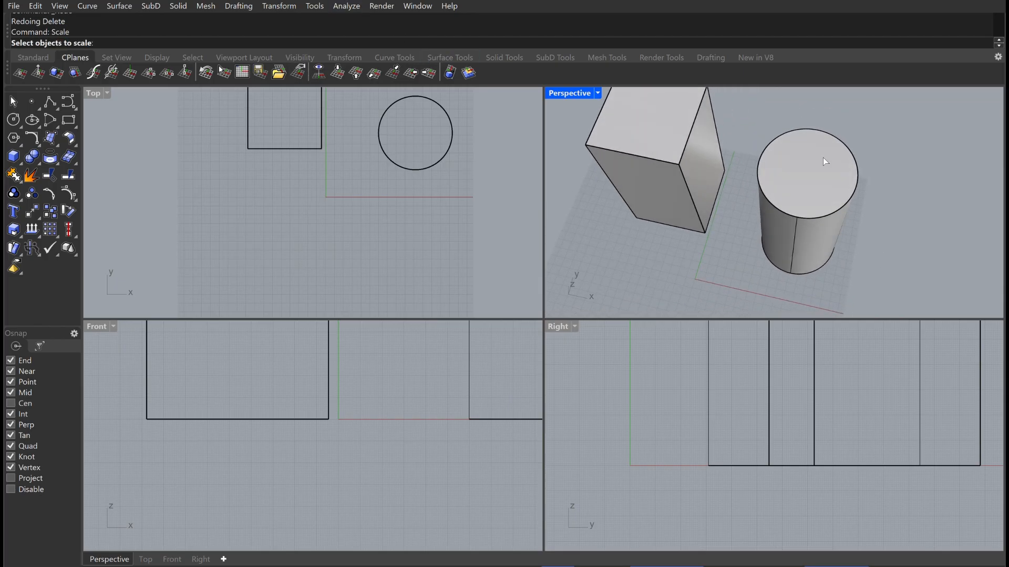
click(823, 162)
key(Return)
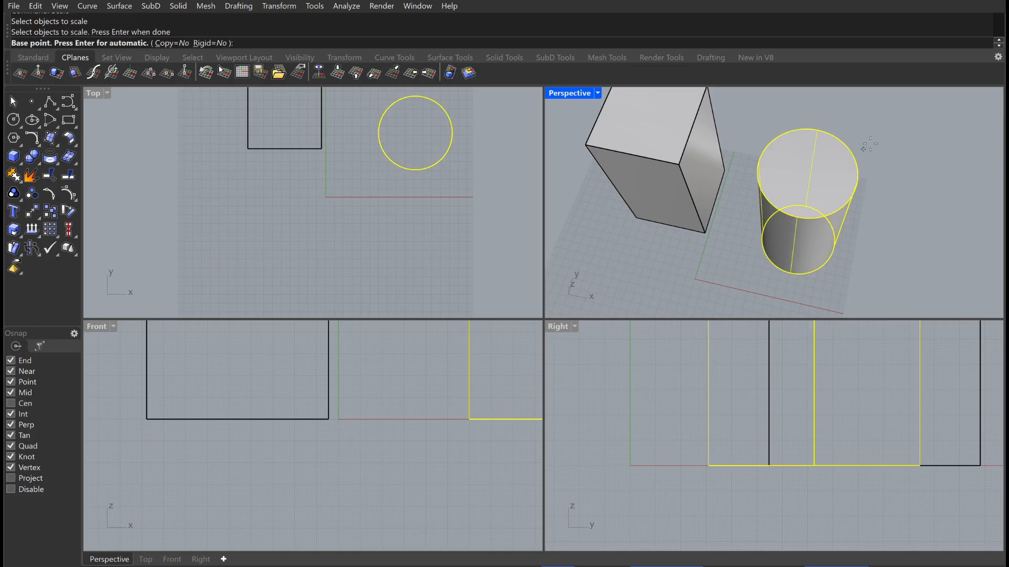
click(855, 157)
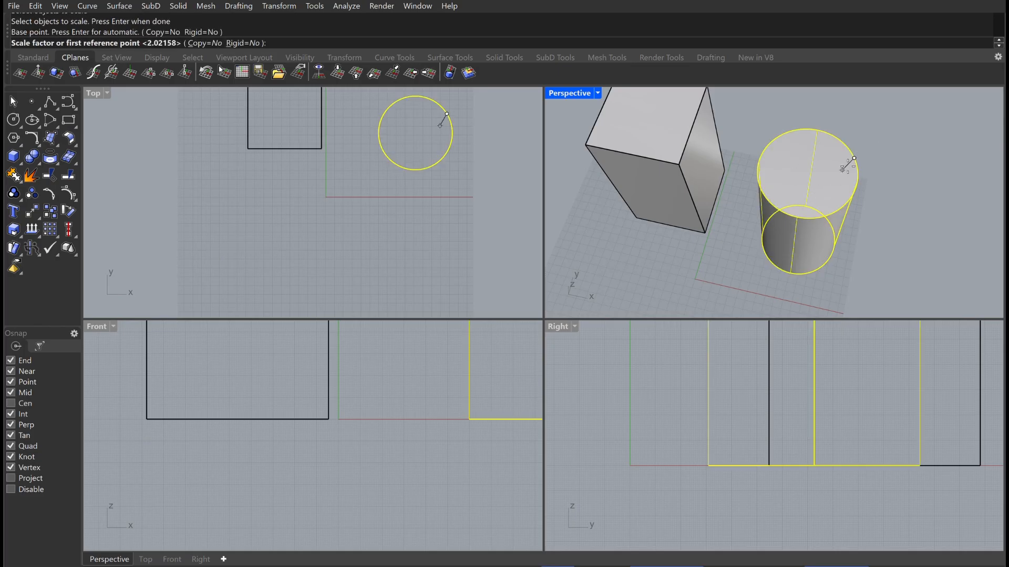
right_drag(855, 160, 829, 290)
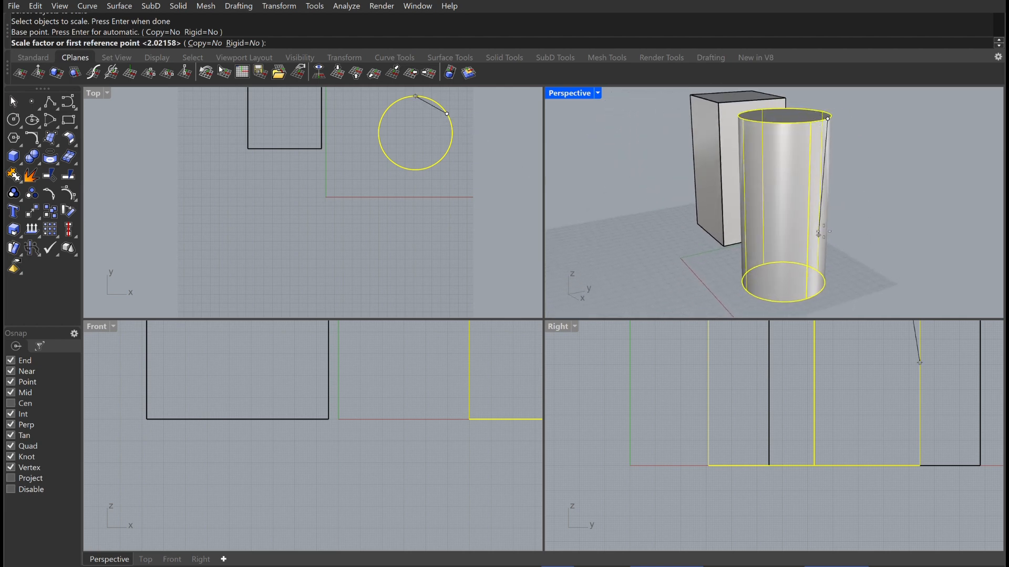
click(825, 284)
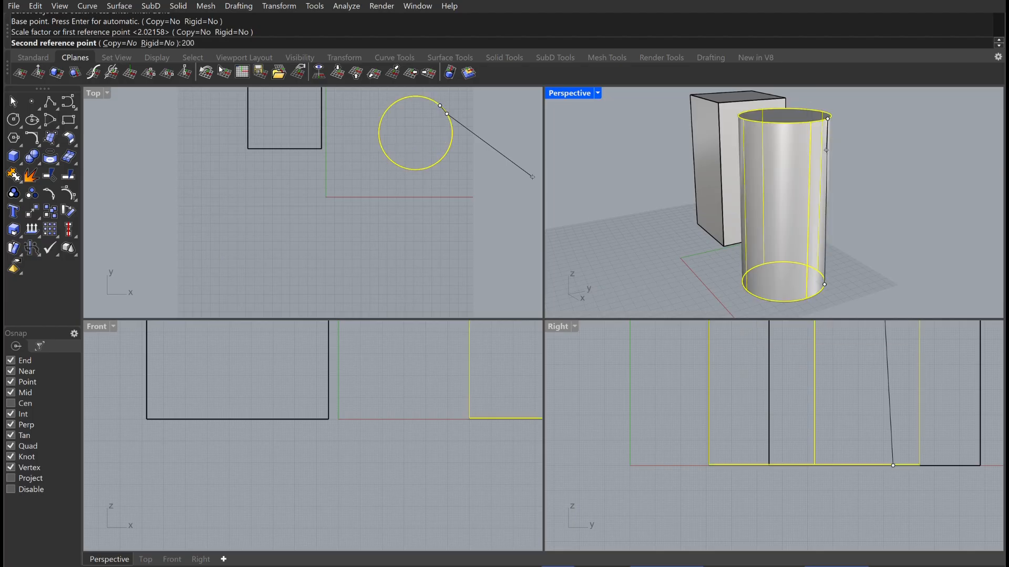
text(20)
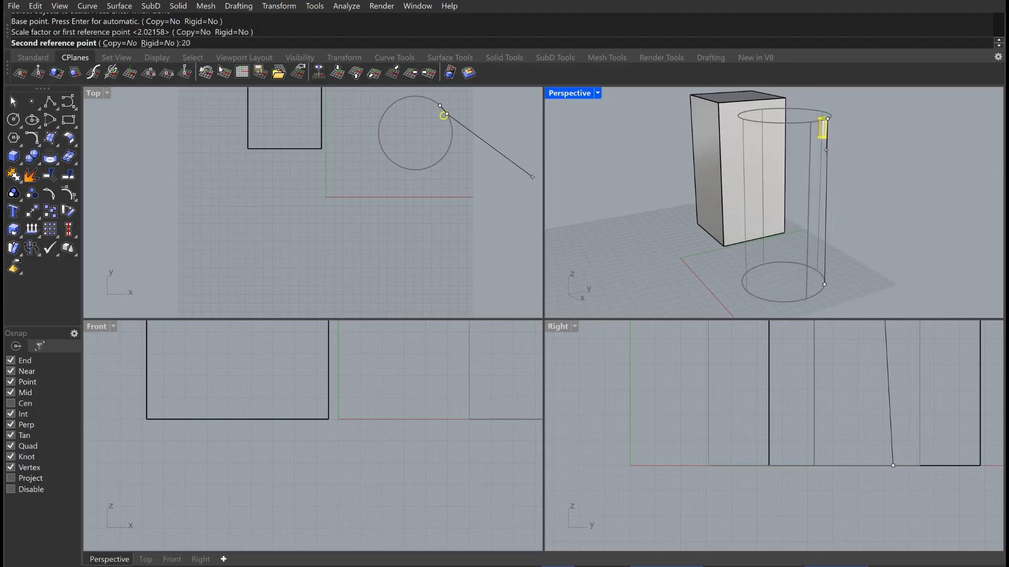
key(BackSpace)
key(BackSpace)
text(150)
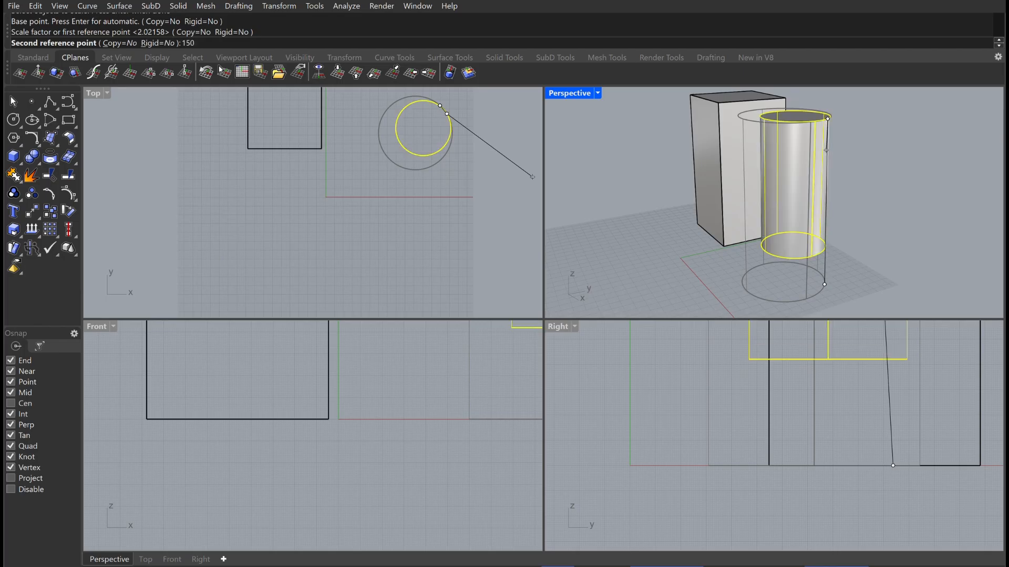
key(Return)
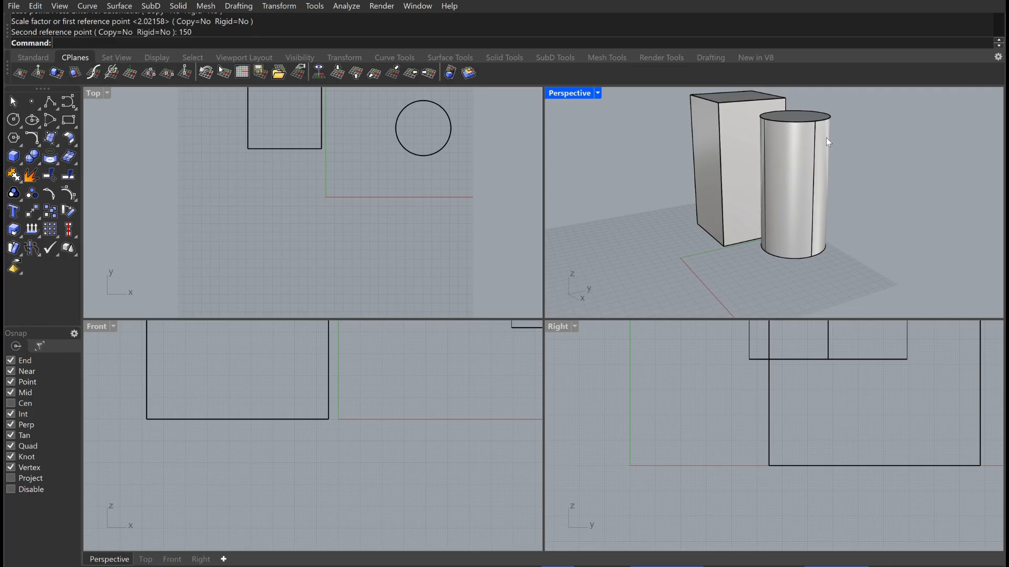
- Lower the scaled cylinder onto the ground plane
mouse_move(866, 192)
right_down()
mouse_move(907, 205)
mouse_move(879, 195)
right_up()
click(844, 192)
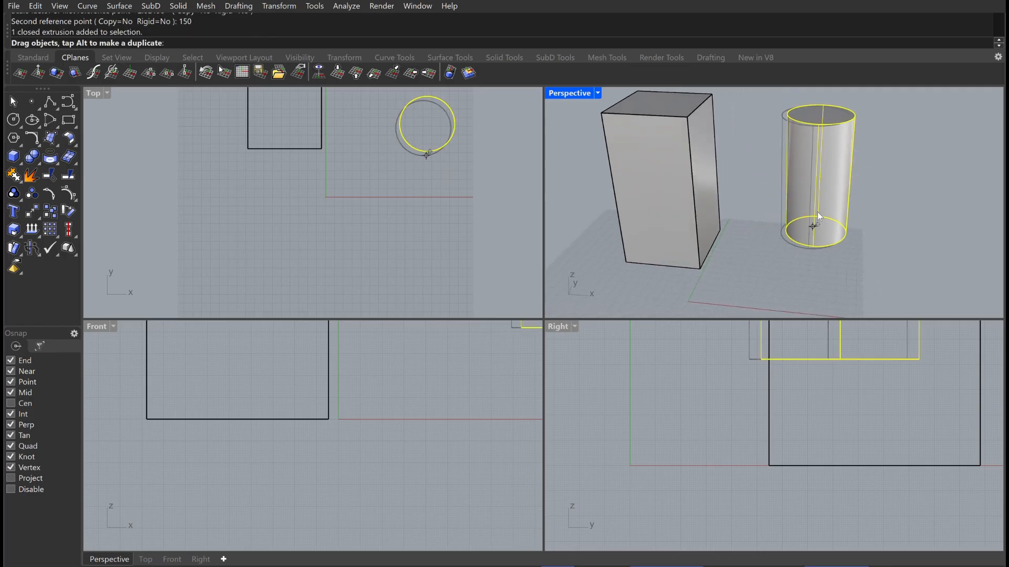
right_drag(829, 222, 809, 173)
mouse_move(806, 165)
mouse_down()
mouse_move(809, 186)
mouse_move(808, 178)
mouse_up()
right_drag(907, 212, 964, 219)
drag(818, 147, 790, 240)
- Move the cylinder along the X axis until it partly overlaps the side of the box near its corner
right_drag(947, 228, 857, 196)
drag(857, 195, 770, 193)
click(912, 201)
right_drag(913, 200, 784, 261)
right_drag(840, 182, 869, 225)
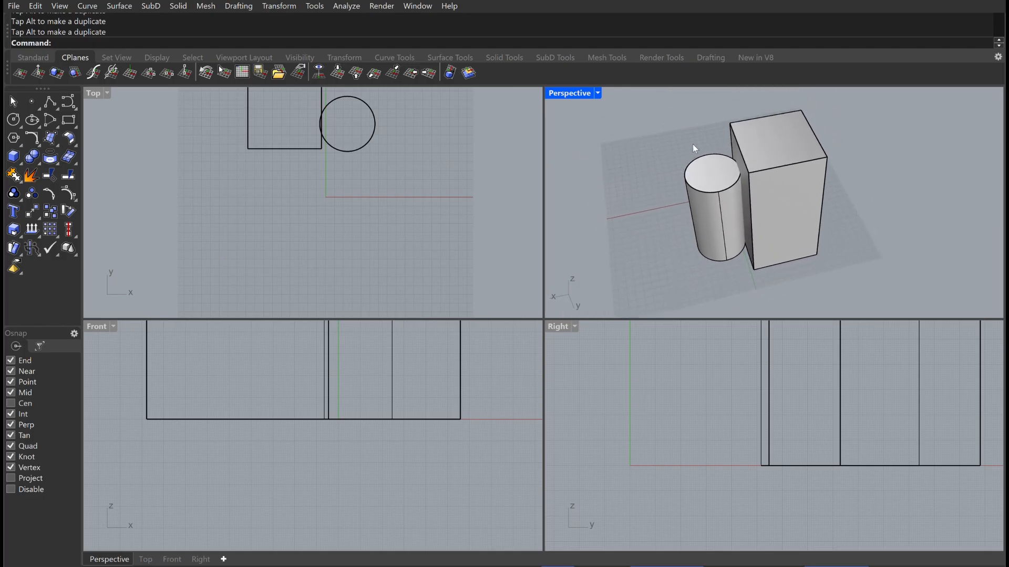
drag(654, 112, 615, 110)
click(709, 189)
mouse_move(709, 188)
mouse_down()
mouse_move(677, 203)
mouse_move(720, 182)
mouse_up()
click(905, 229)
right_drag(883, 216, 905, 210)
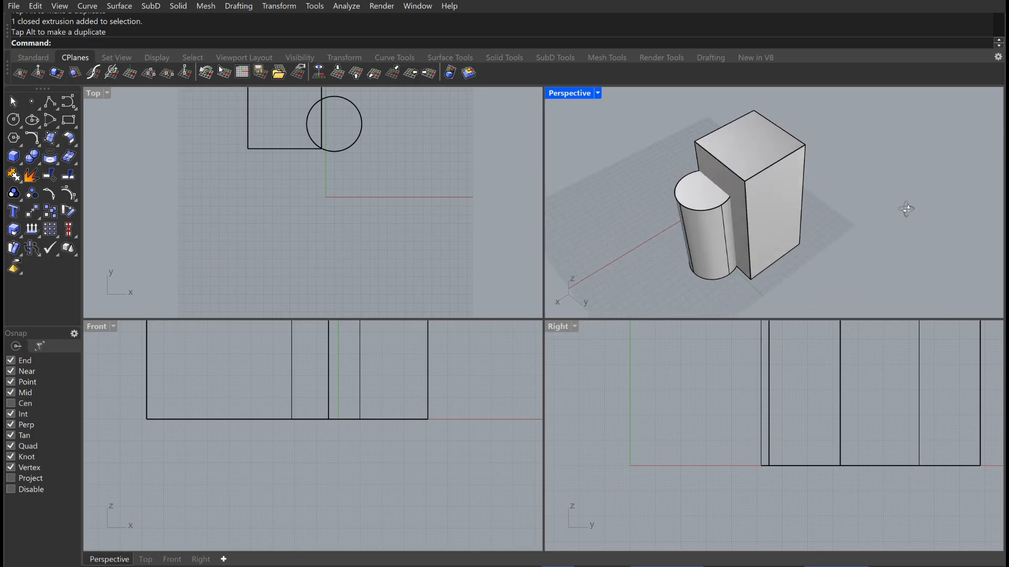
- Combine the overlapping box and cylinder into one solid with Boolean Union
drag(665, 133, 585, 122)
click(31, 152)
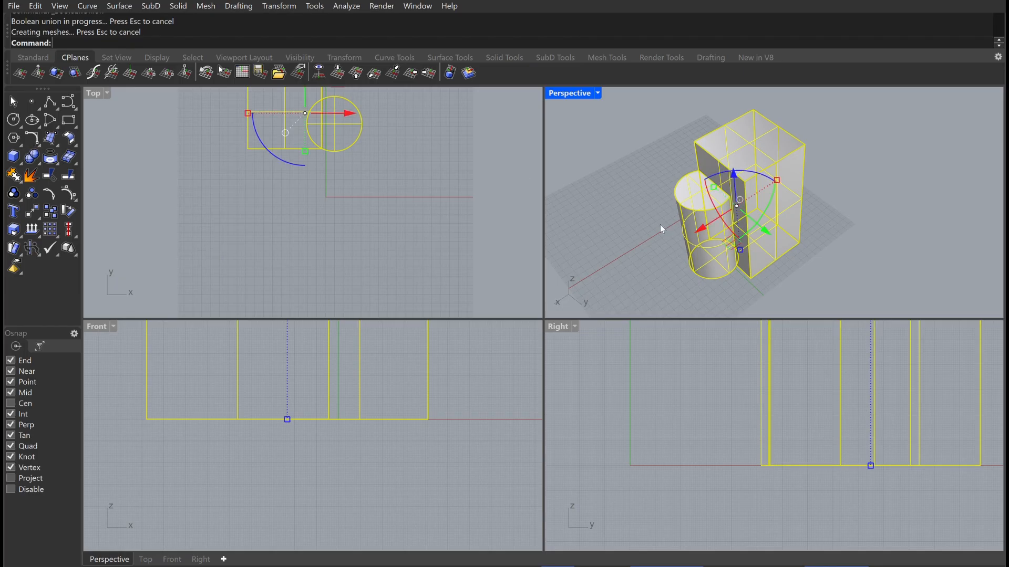
right_drag(659, 226, 734, 233)
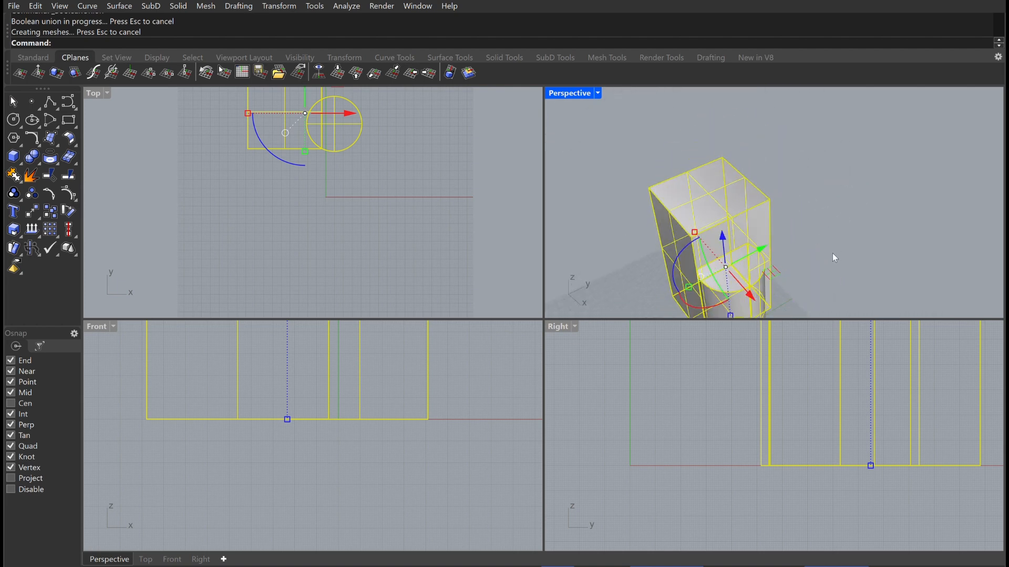
key(Escape)
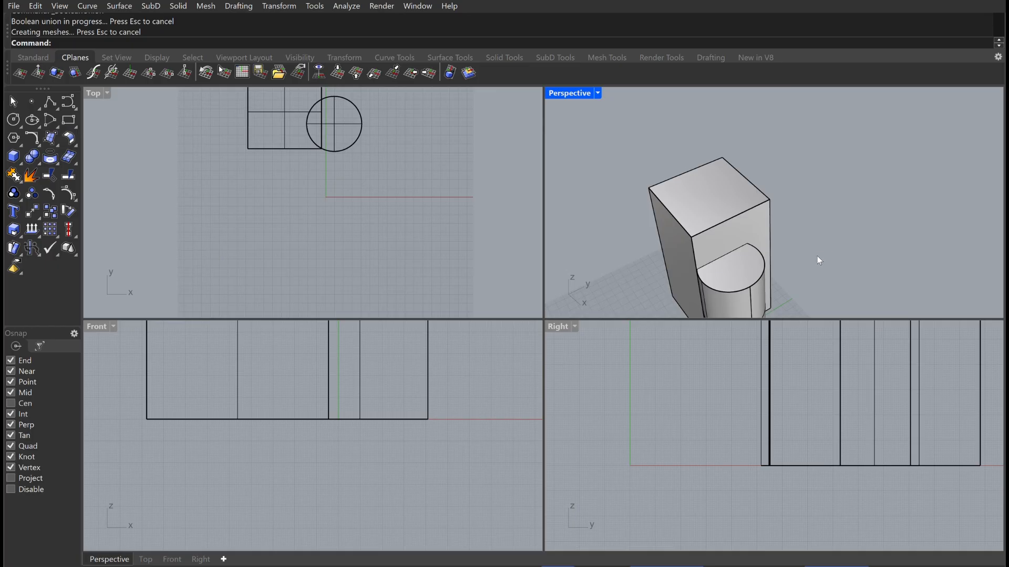
- Examine the united solid from several sides and select it to check that box and cylinder form one object
shift+right_drag(818, 257, 821, 190)
click(752, 182)
key(Escape)
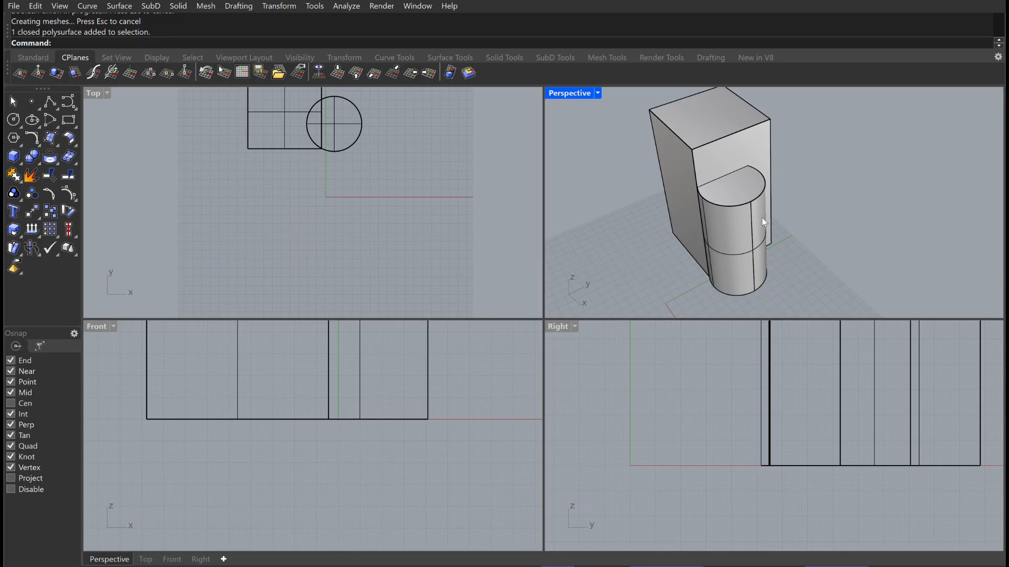
right_drag(762, 217, 690, 156)
click(689, 156)
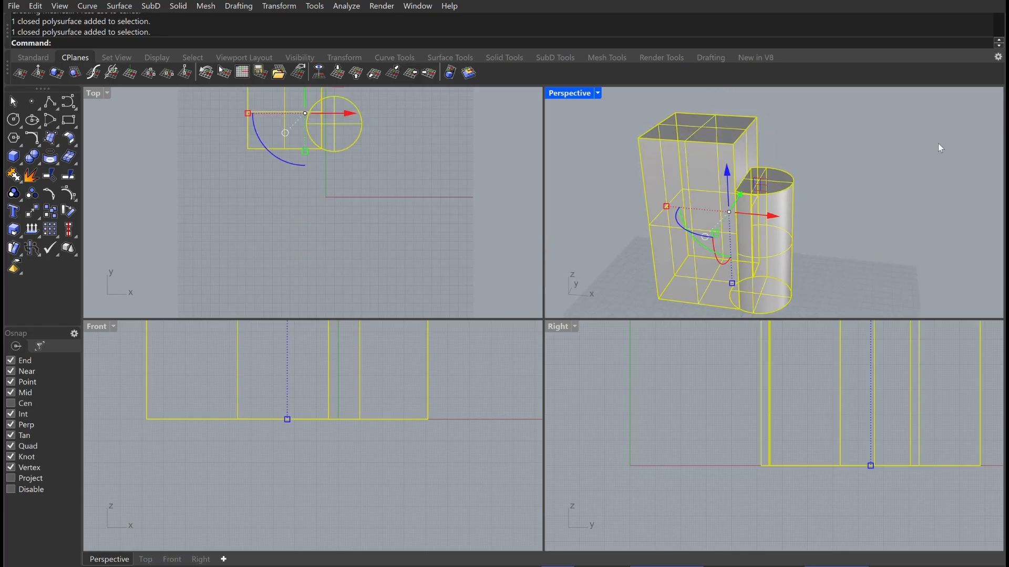
key(Escape)
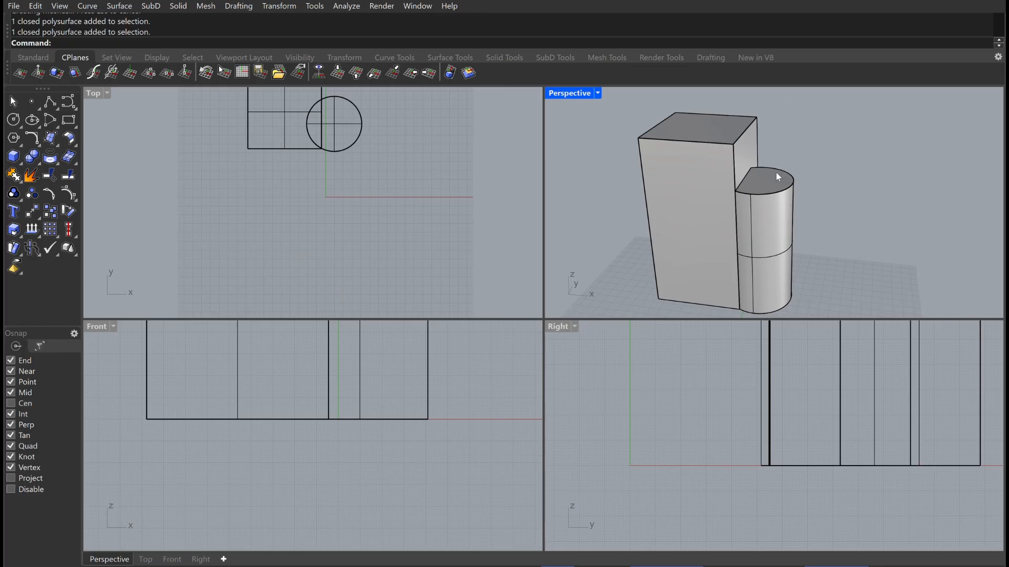
right_drag(805, 181, 779, 171)
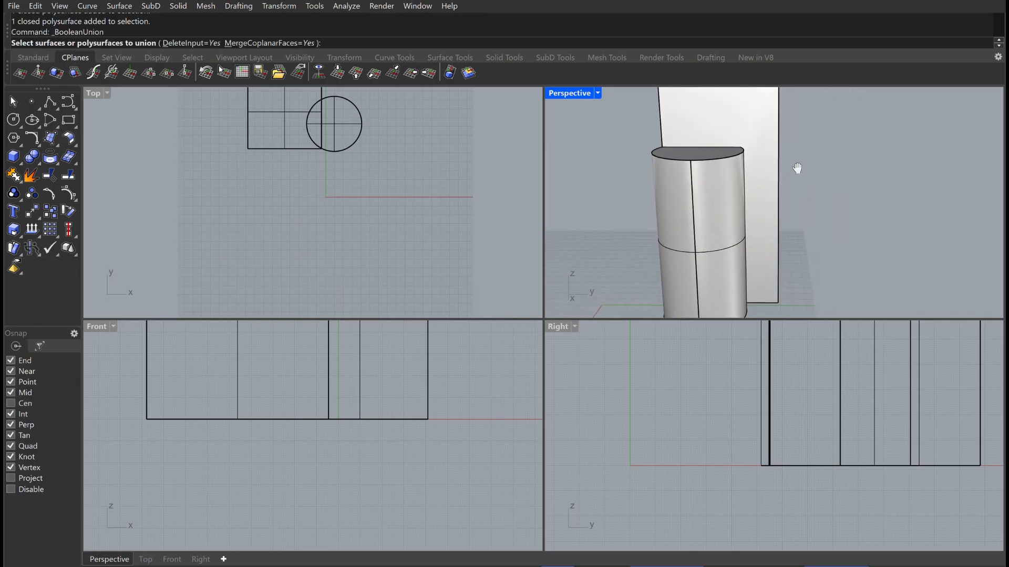
- Undo the trial arc and draw an arc between two rim points across the cylinder's top face, curving towards the box
key(ctrl+z)
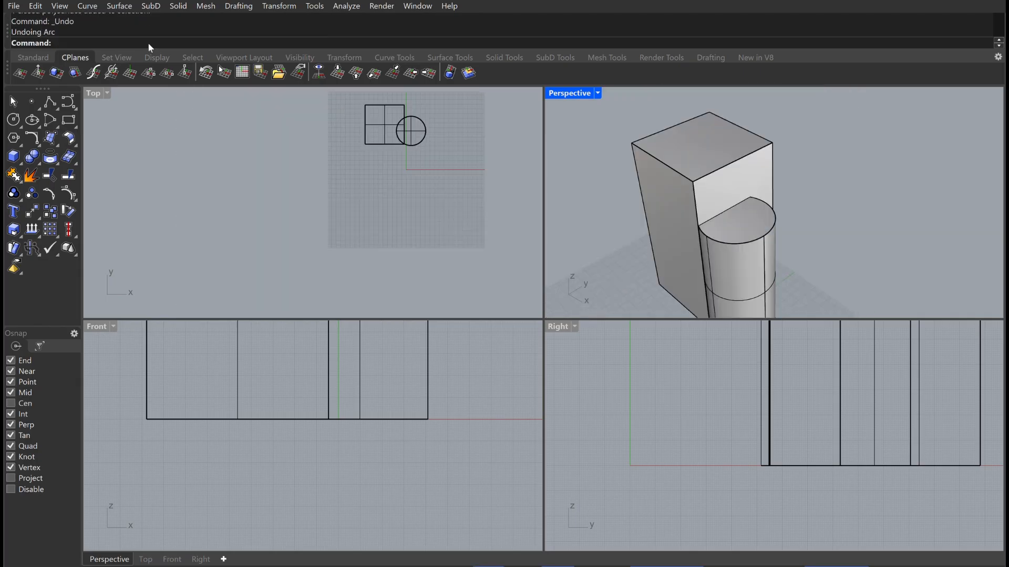
right_drag(656, 235, 724, 257)
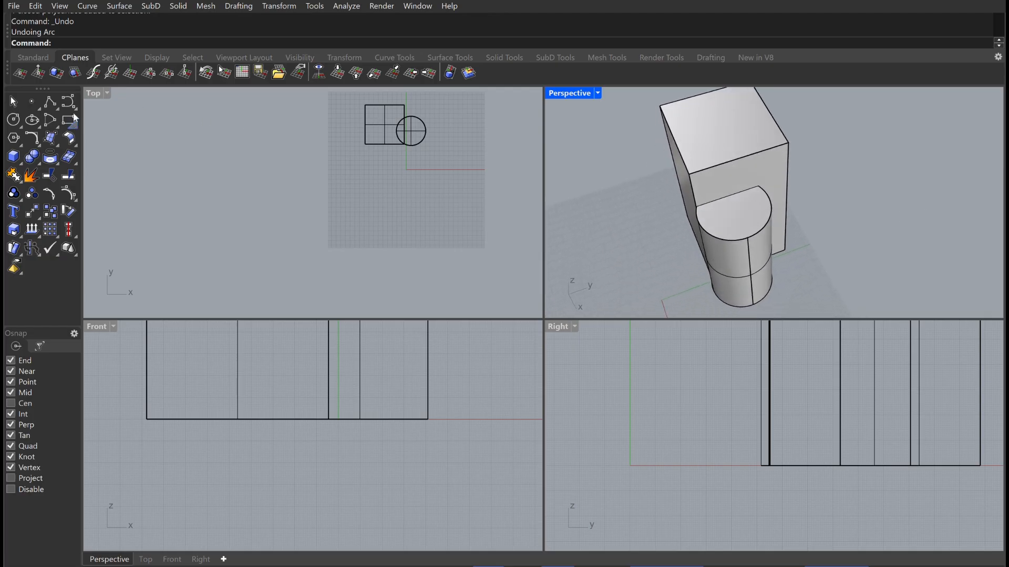
right_click(49, 119)
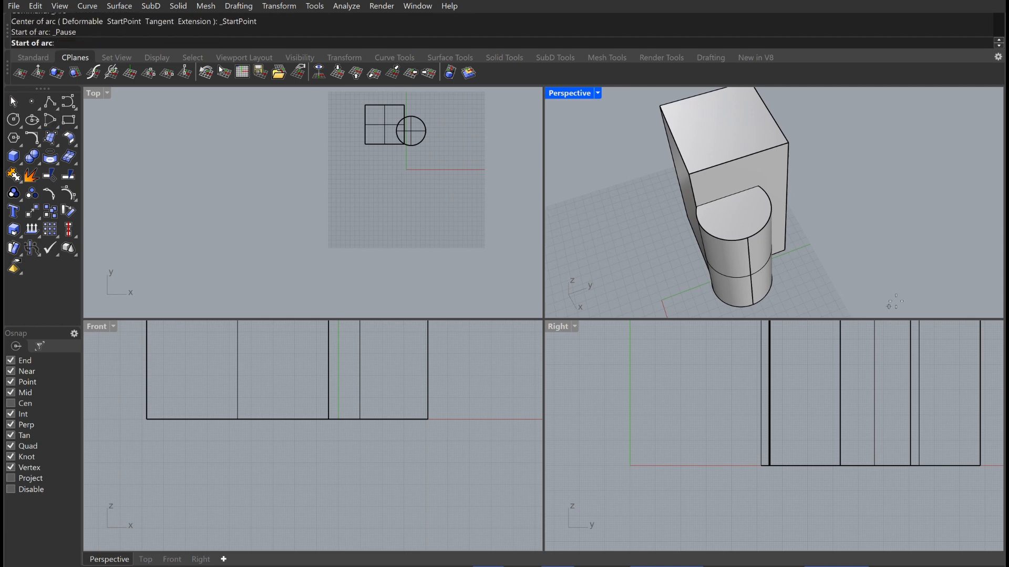
click(705, 230)
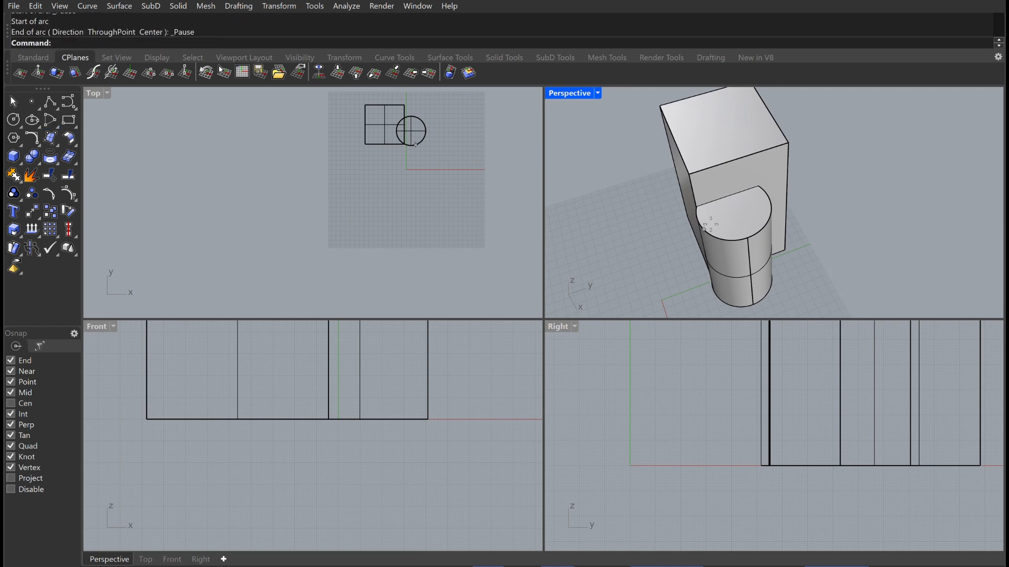
click(772, 205)
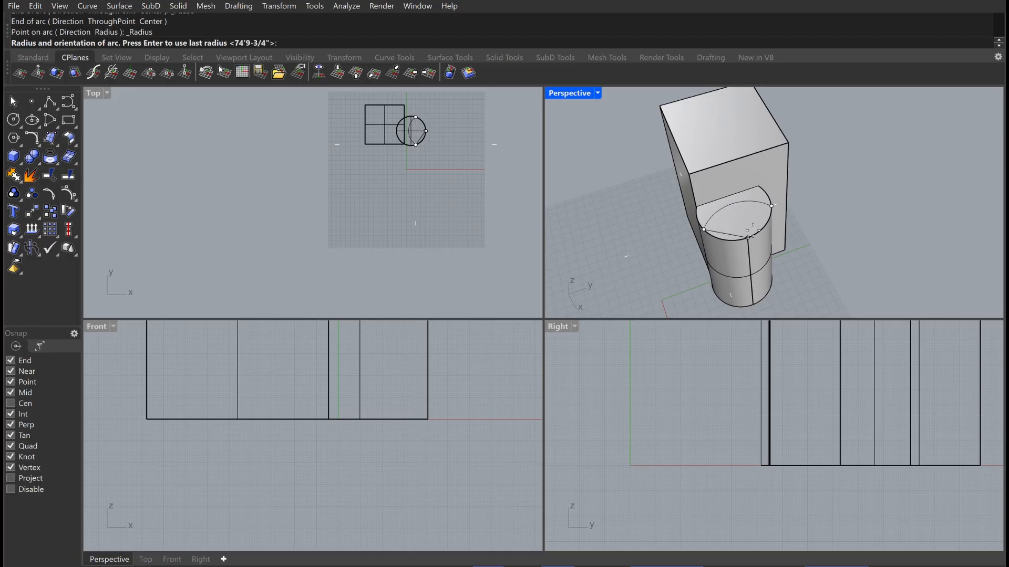
click(753, 231)
right_drag(768, 222, 764, 244)
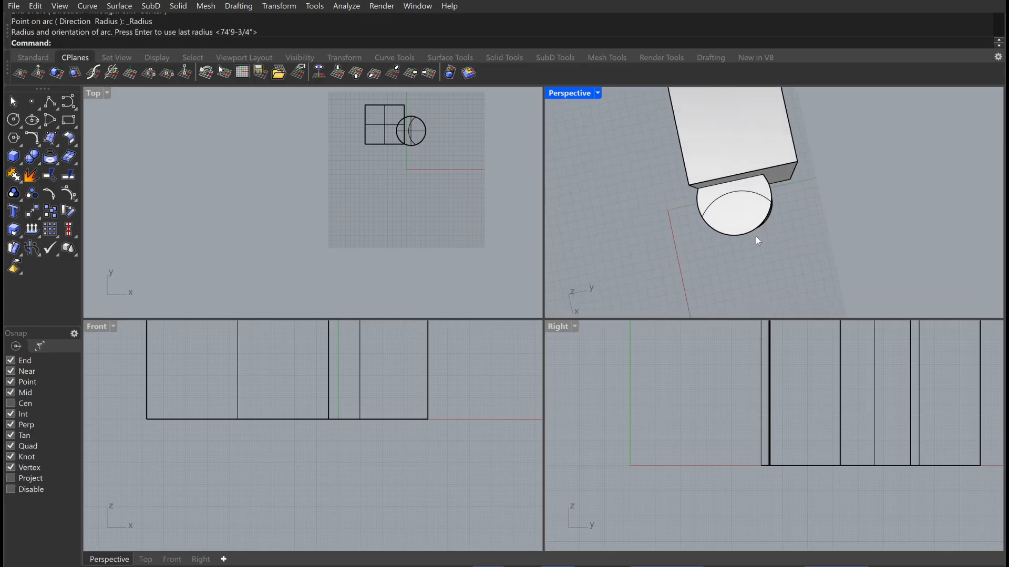
- Examine the arc on the cylinder's top and select the solid to check whether the curve divides that face
scroll(737, 200, up, 5)
right_drag(737, 199, 789, 202)
click(747, 191)
click(878, 205)
right_drag(878, 205, 835, 218)
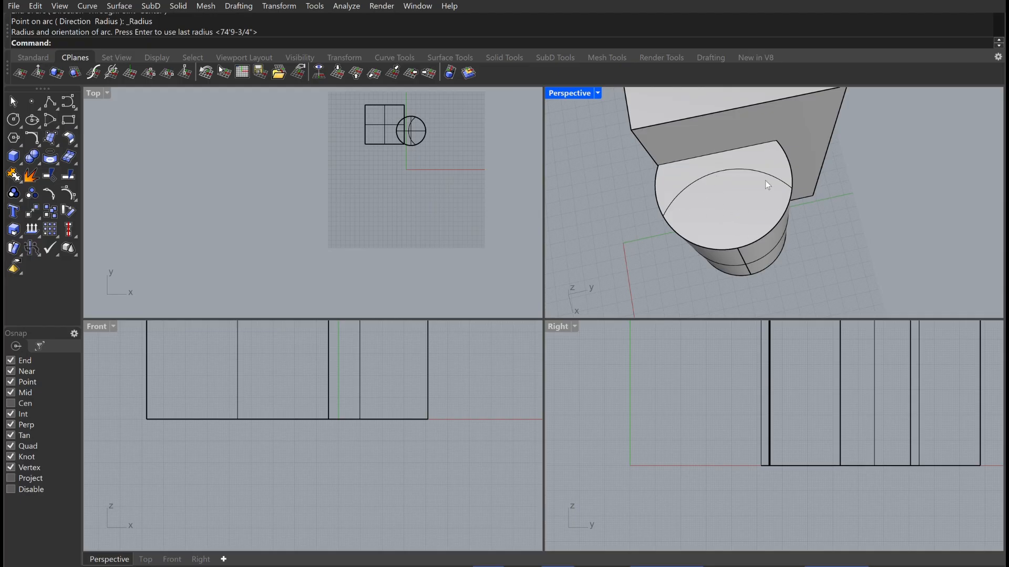
right_drag(744, 185, 733, 206)
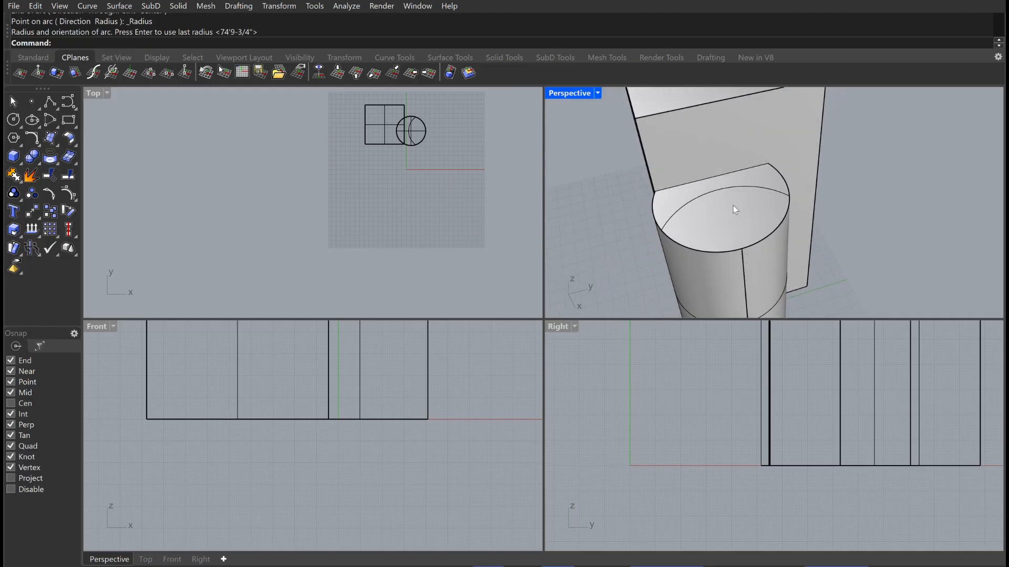
click(733, 206)
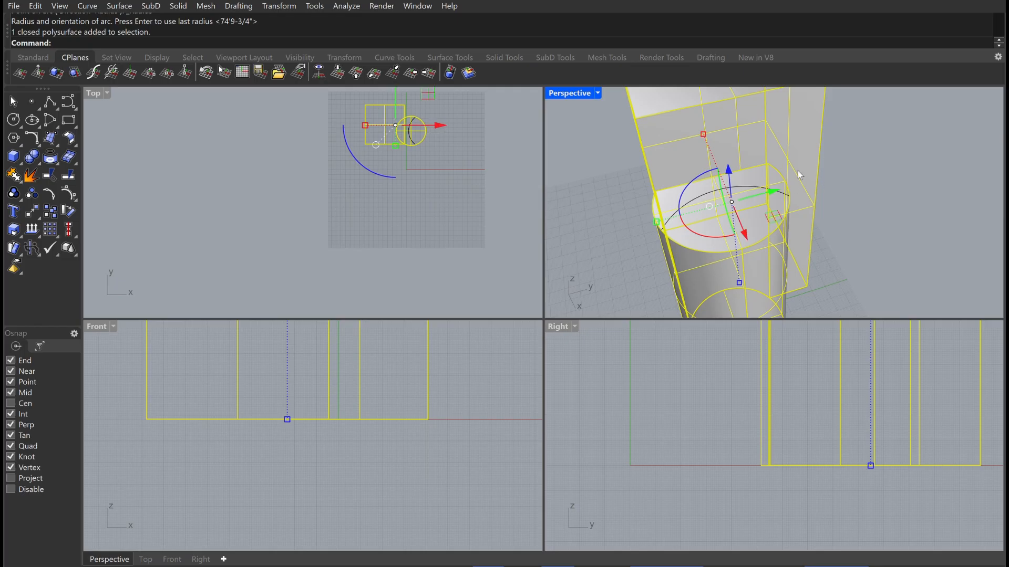
key(Escape)
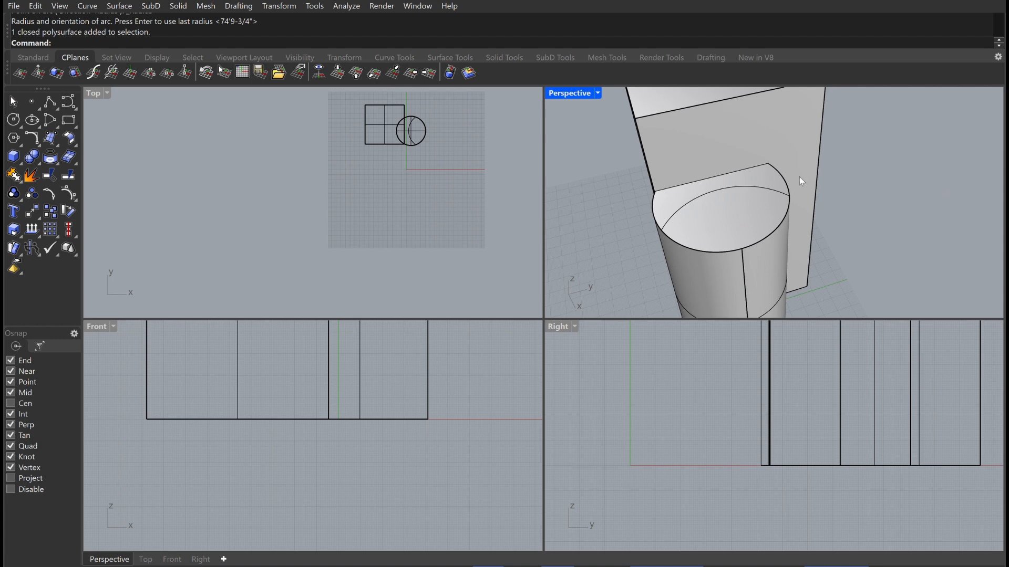
- Split the cylinder's top face with SplitFace, using the arc drawn across it as the splitting curve
click(759, 187)
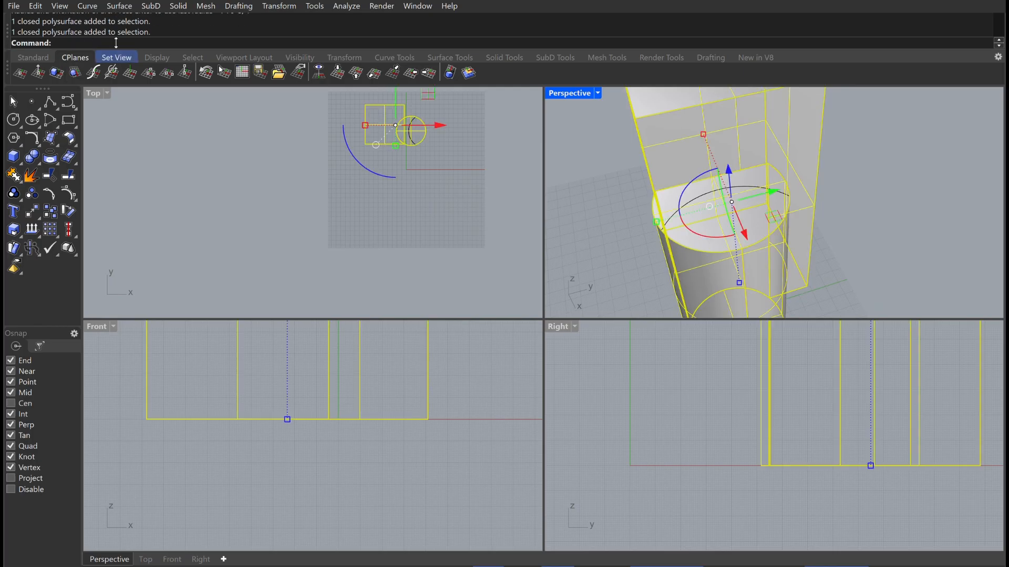
text(SplitFac)
key(Return)
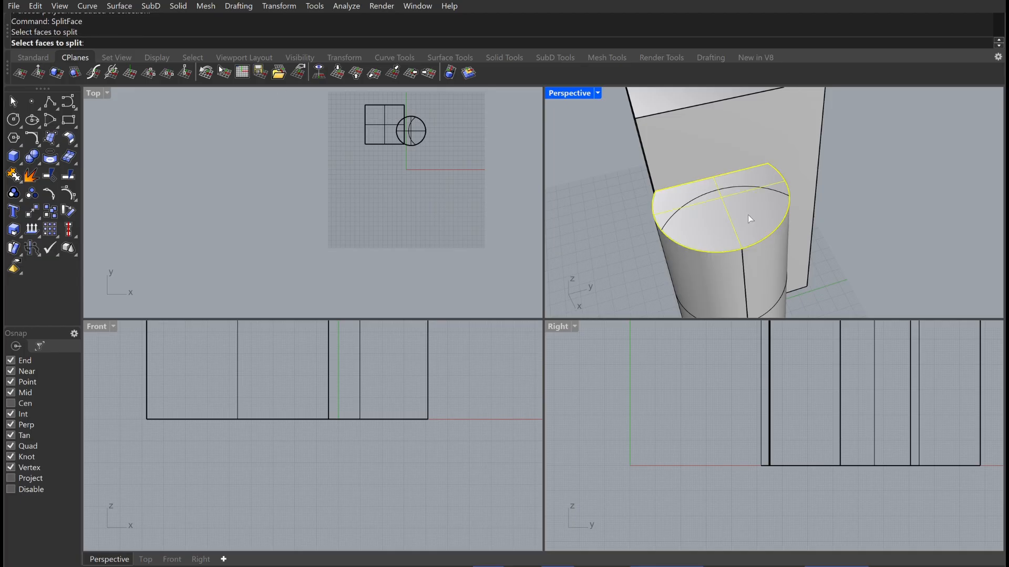
click(750, 217)
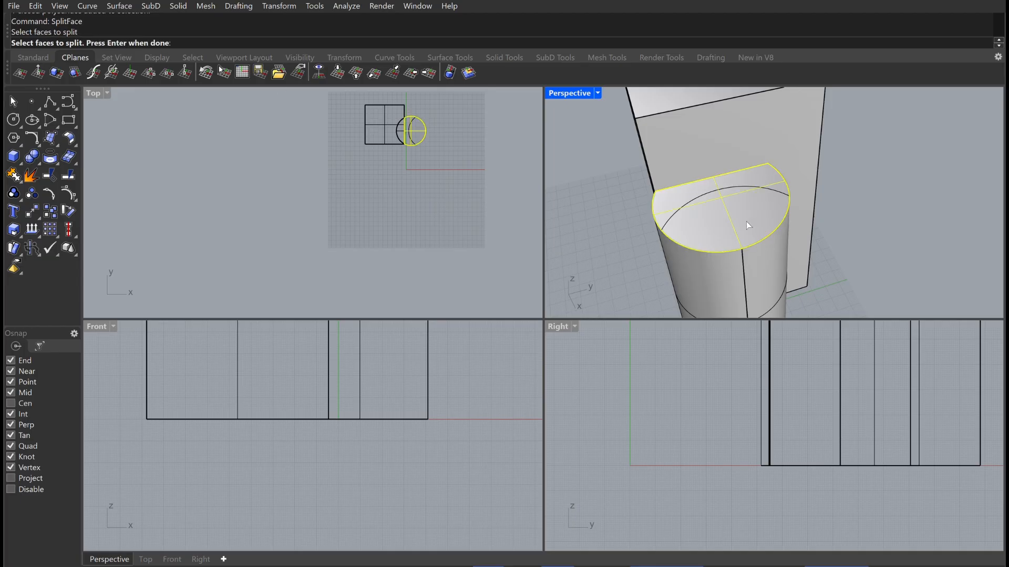
key(Return)
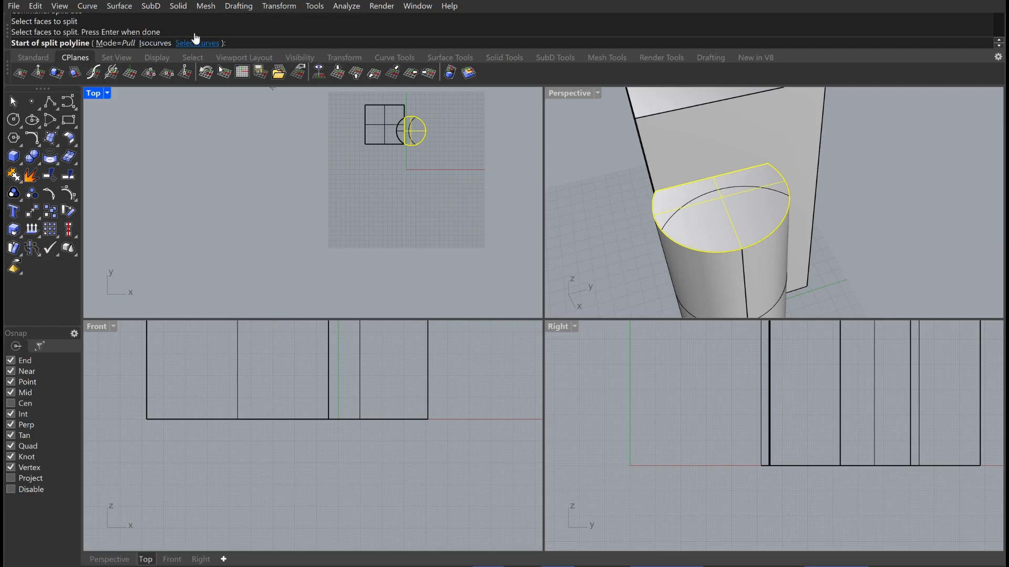
click(198, 43)
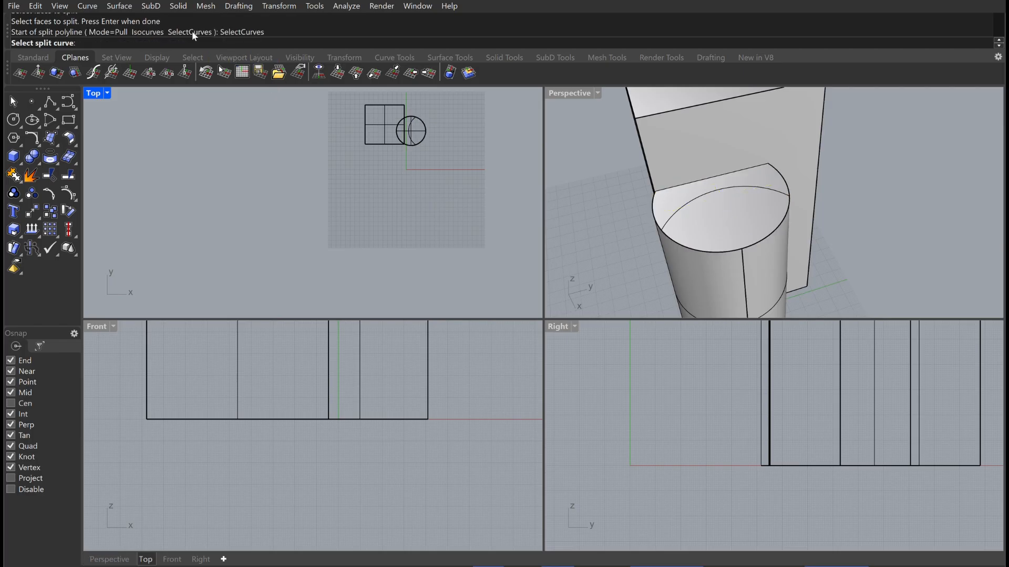
click(697, 190)
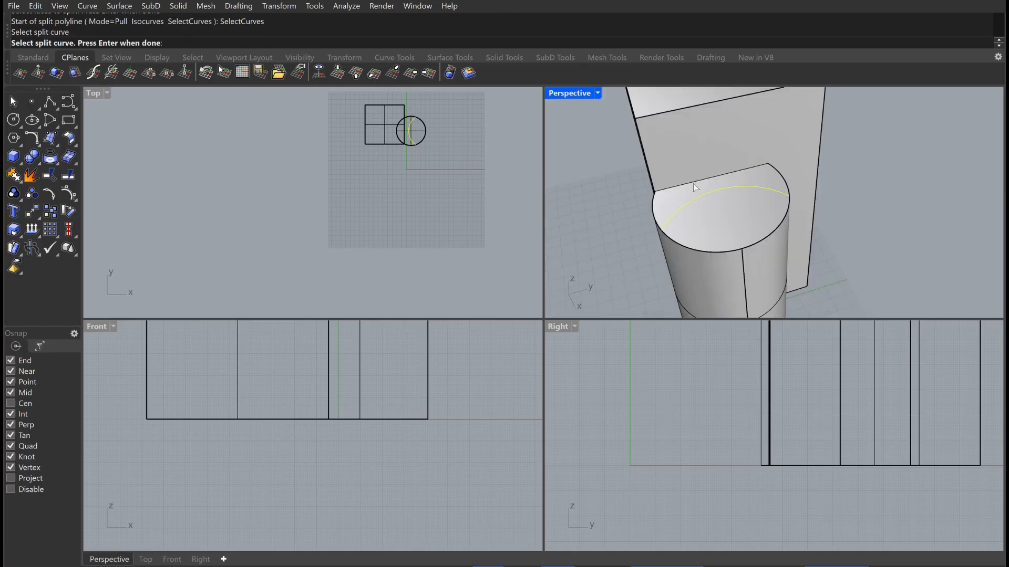
key(Return)
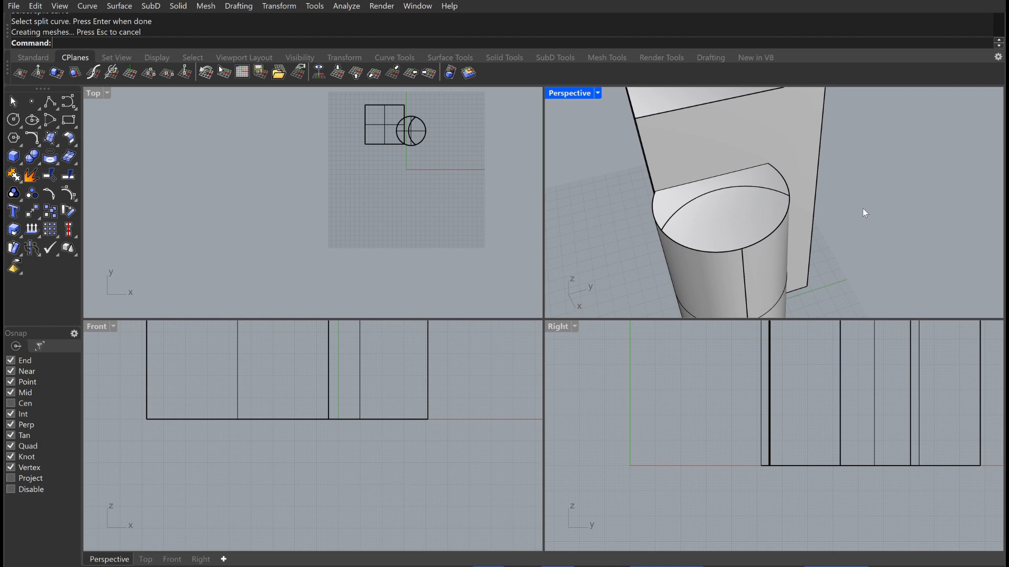
- Nudge the solid slightly away from the splitting arc and examine the divided top face up close
right_drag(863, 209, 797, 179)
click(796, 178)
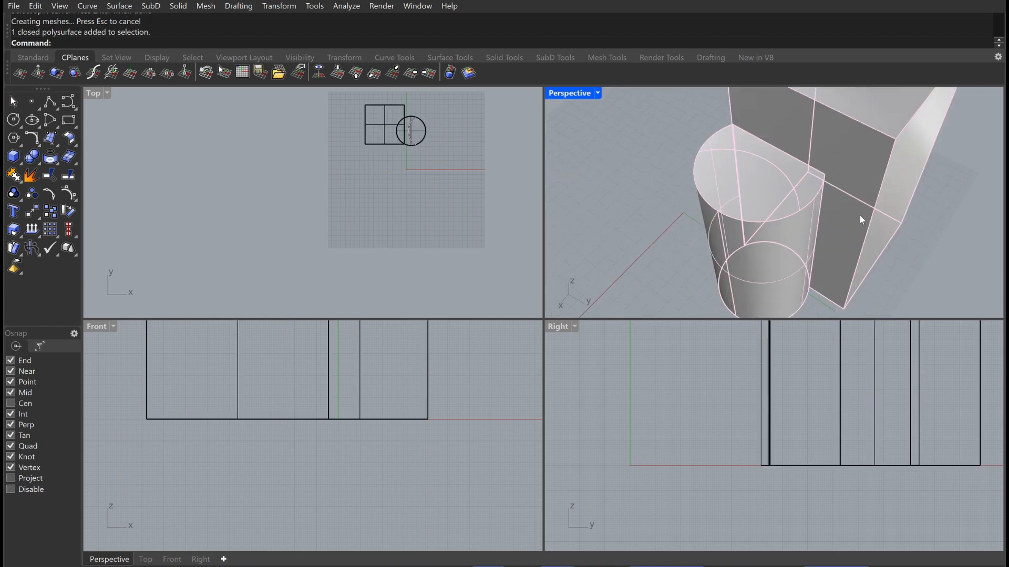
drag(718, 164, 721, 165)
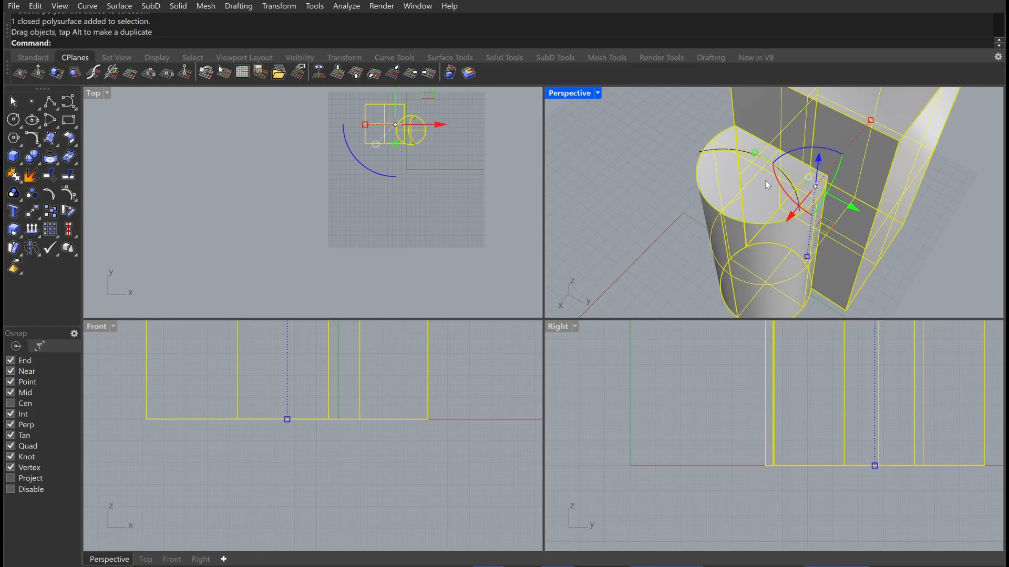
right_drag(900, 237, 934, 249)
click(935, 249)
click(763, 191)
right_drag(762, 191, 629, 166)
key(Escape)
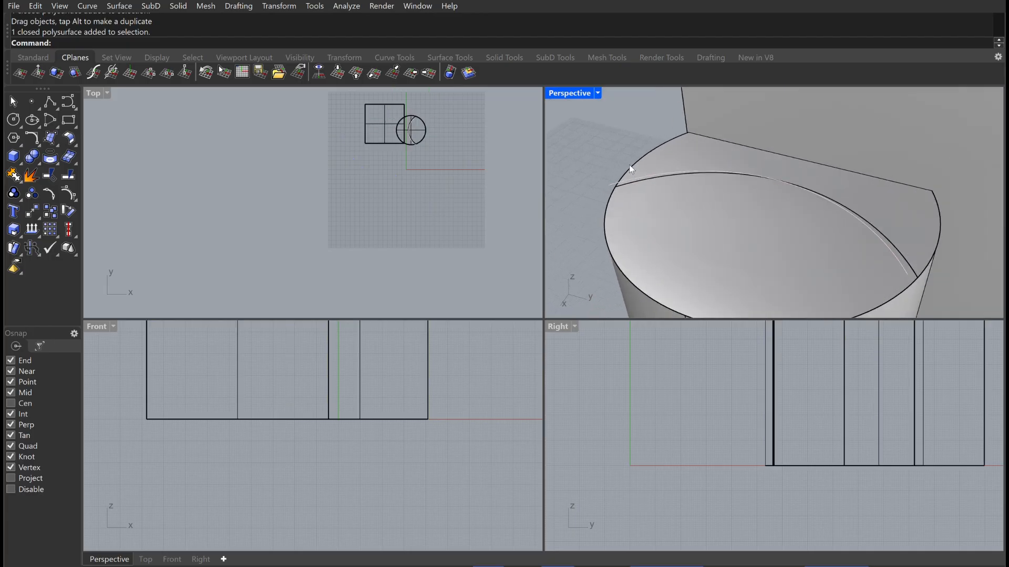
- Delete the leftover arc curve from the cylinder's top and select the solid to check its split edge
click(802, 189)
shift+click(704, 200)
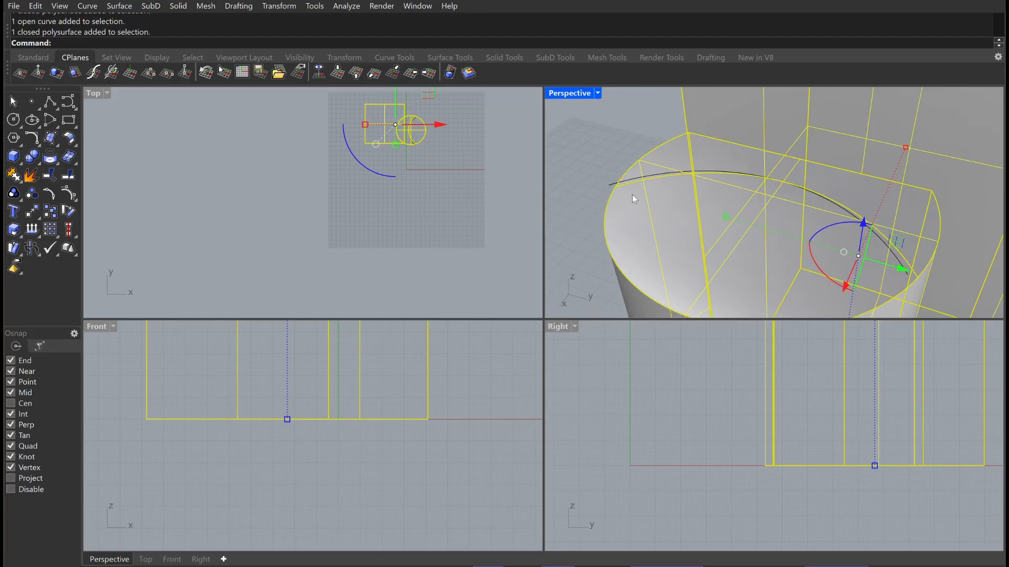
key(Escape)
click(624, 168)
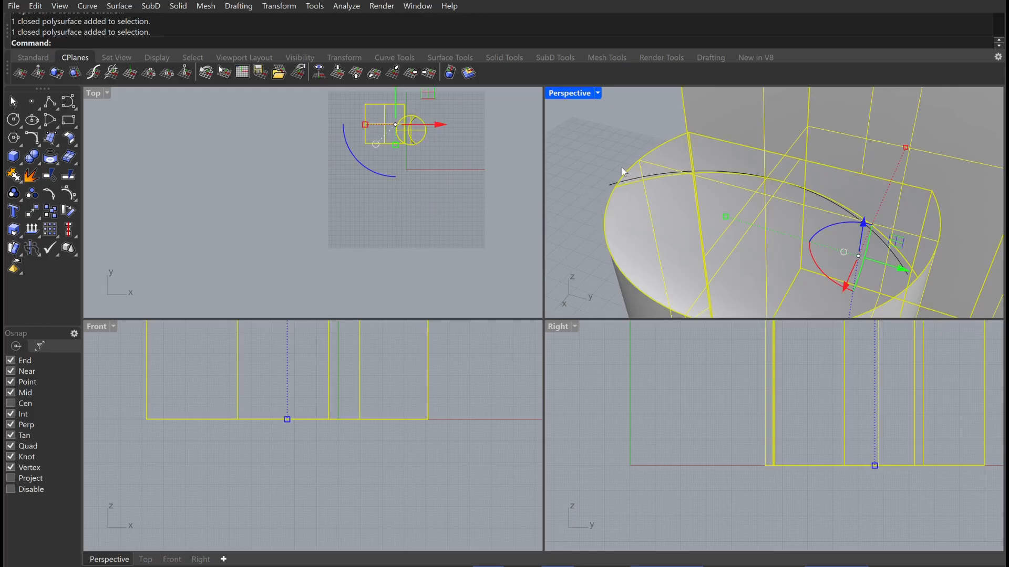
click(613, 170)
key(Delete)
click(648, 168)
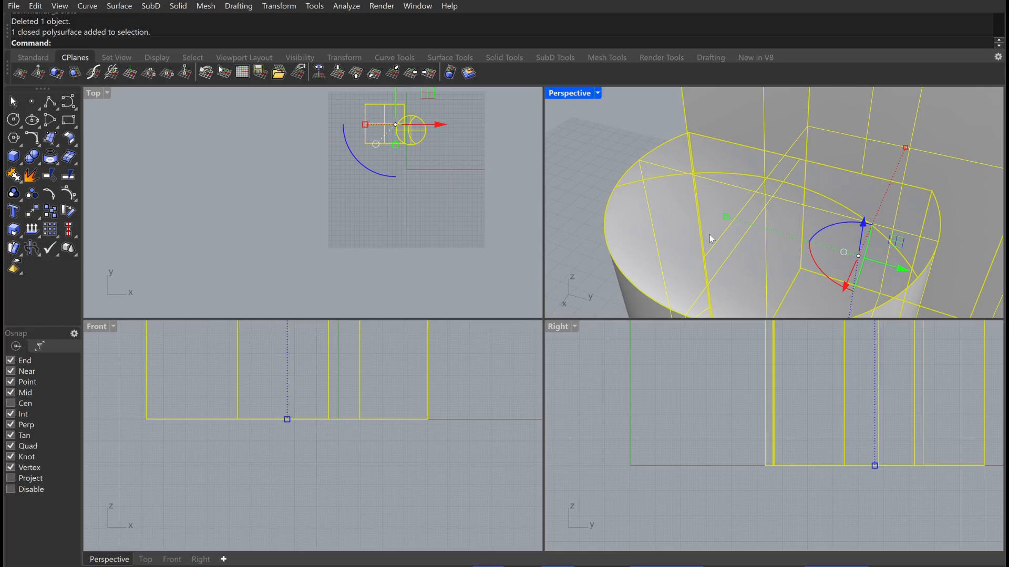
key(Escape)
- Try PushPull on the outer lens-shaped part of the cylinder's top face, and undo it
right_drag(614, 257, 727, 258)
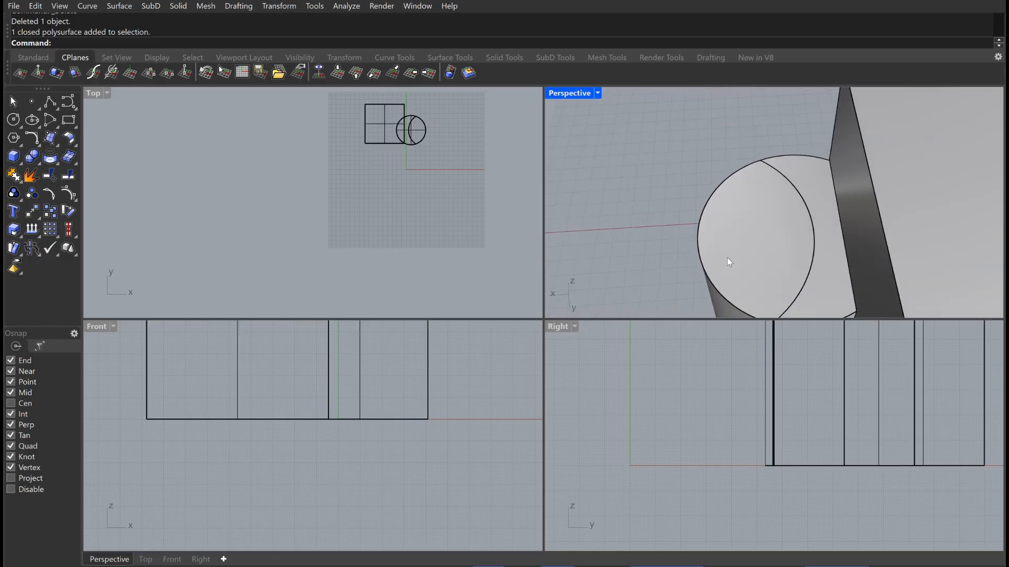
ctrl+shift+click(754, 236)
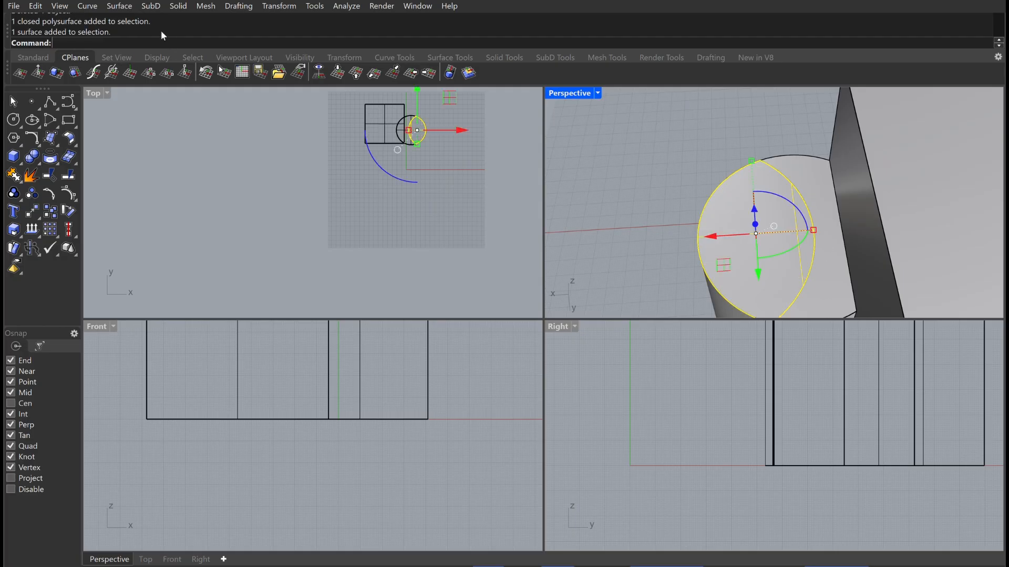
text(pushpull)
key(Return)
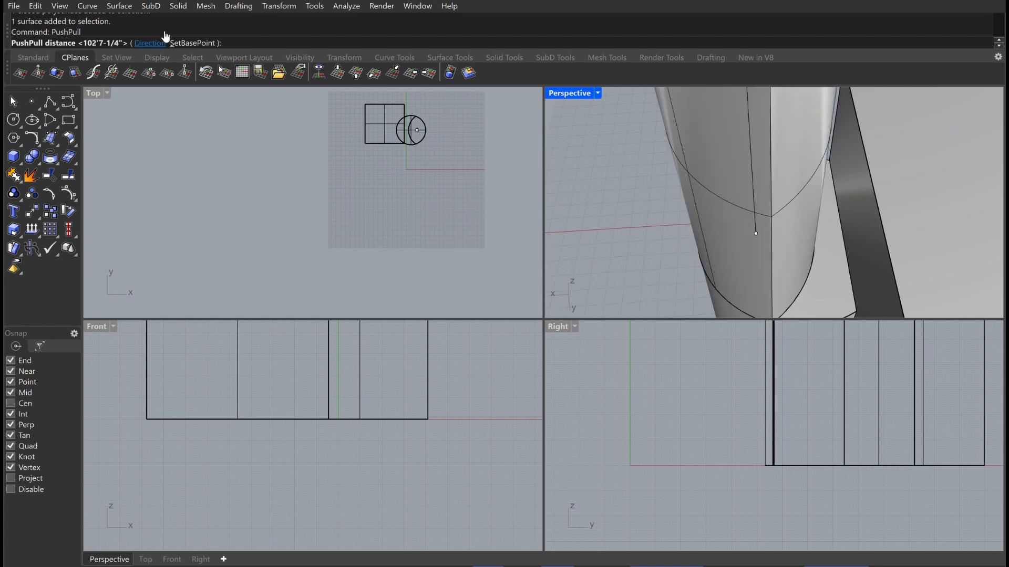
right_drag(757, 229, 660, 119)
scroll(790, 253, down, 5)
click(820, 261)
click(821, 262)
key(ctrl+z)
- PushPull the outer lens-shaped part of the top face down through the cylinder's full height to cut it away
text(PushPull)
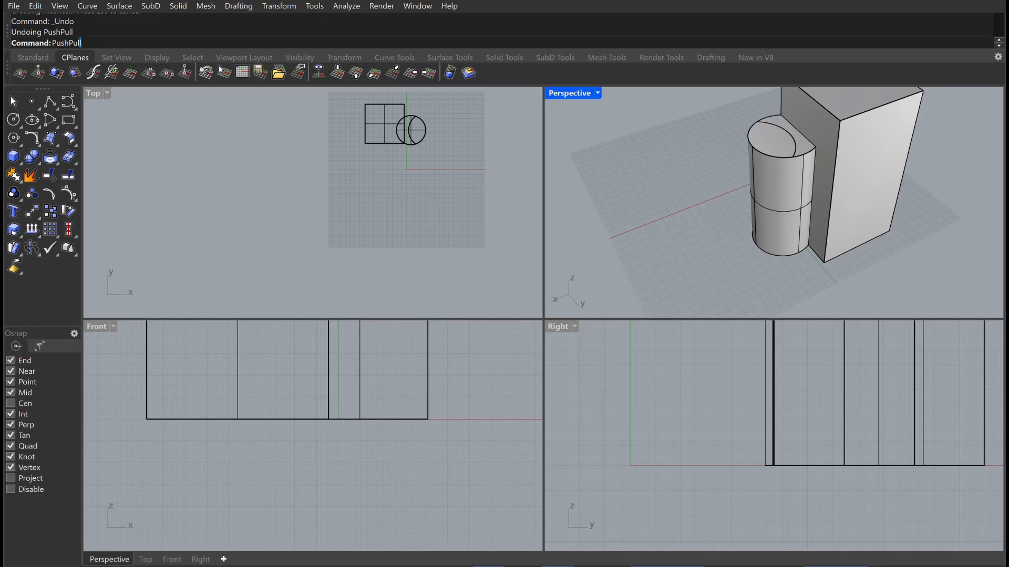
key(Return)
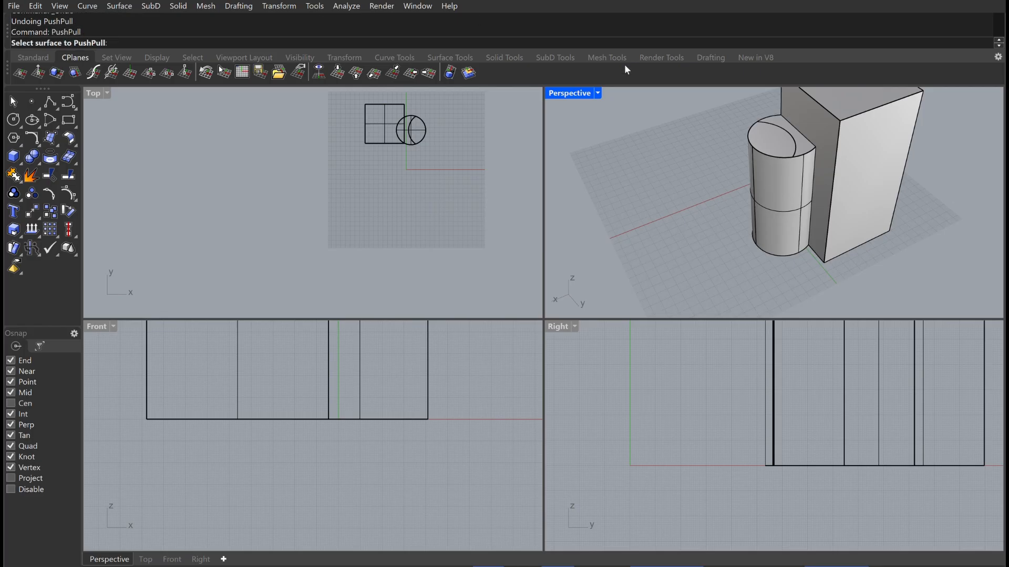
click(777, 132)
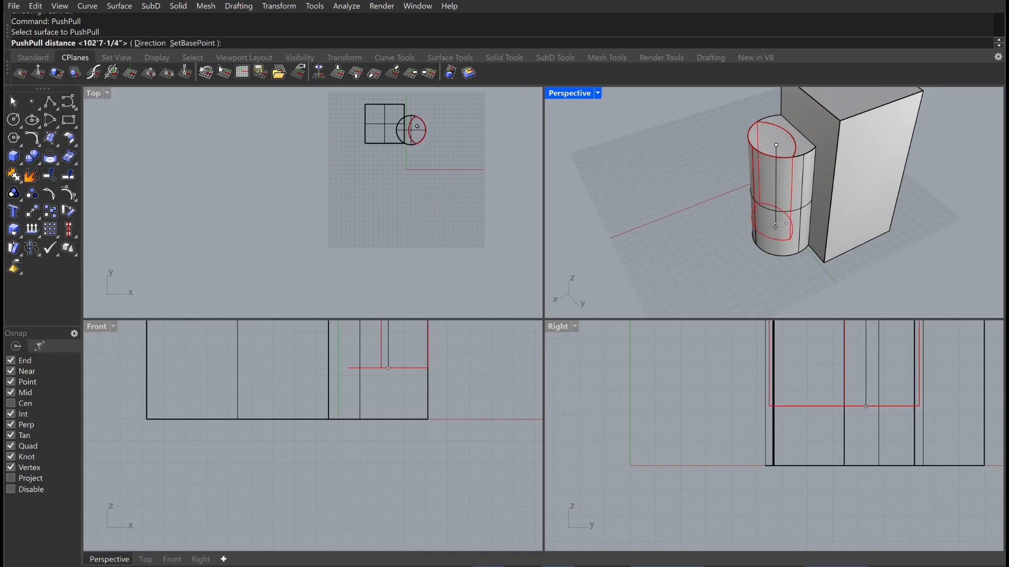
click(785, 246)
- Examine the crescent-shaped remainder of the cylinder from several sides and select the solid to check it is one object
right_drag(778, 208, 826, 215)
right_drag(791, 265, 727, 216)
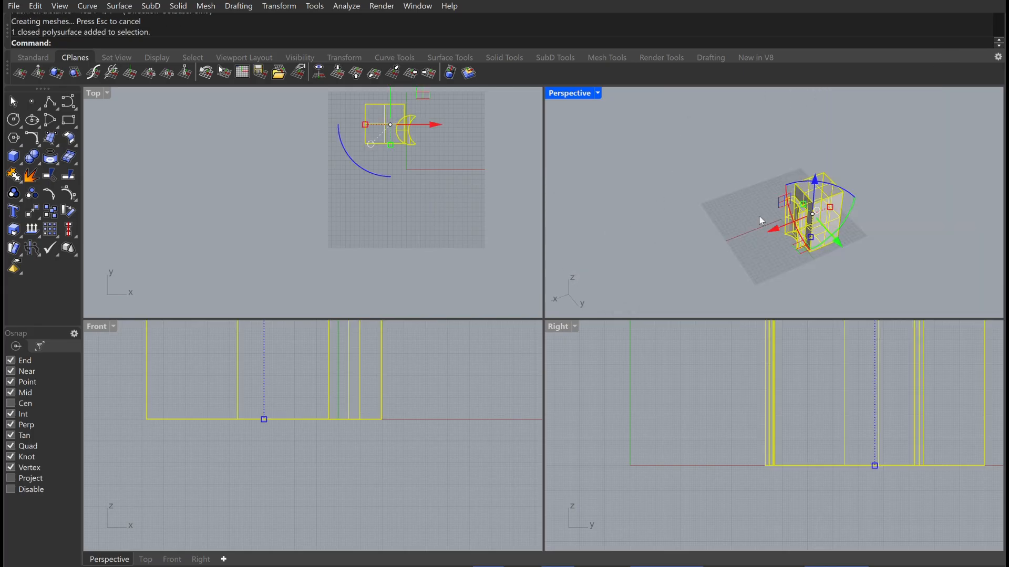
click(857, 239)
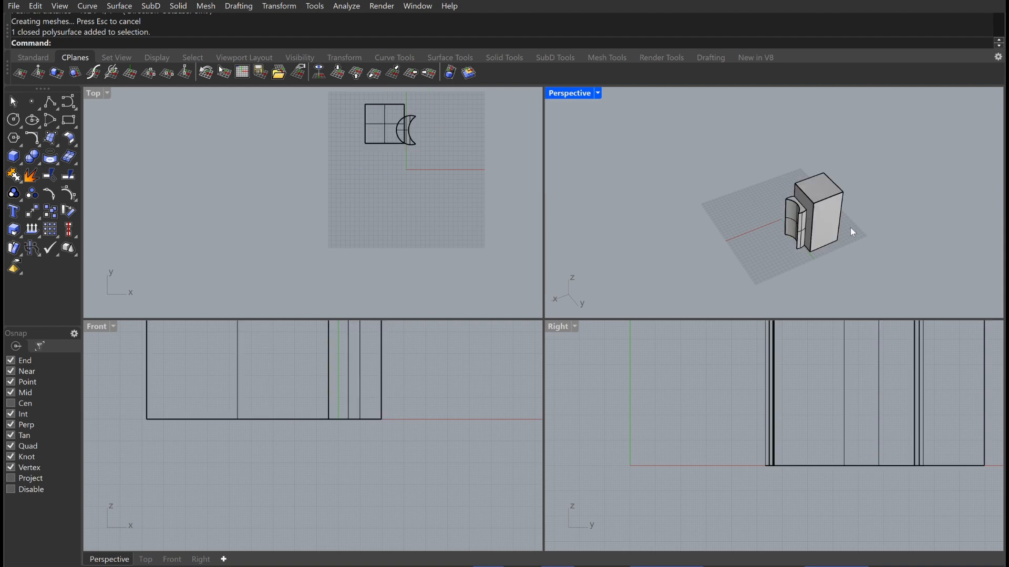
mouse_move(771, 229)
right_down()
mouse_move(741, 225)
mouse_move(844, 241)
mouse_move(794, 242)
mouse_move(787, 226)
right_up()
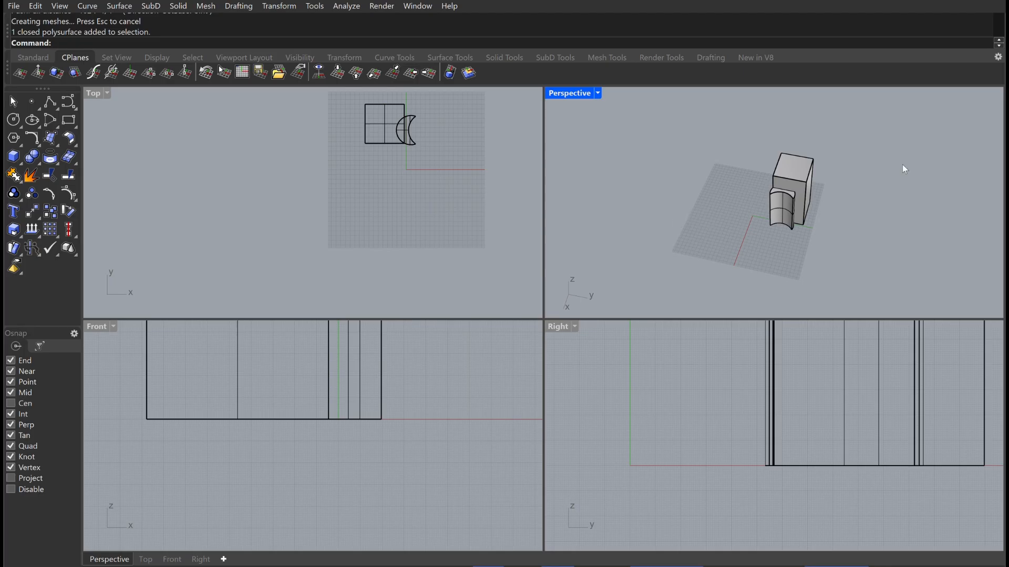
drag(781, 193, 780, 194)
click(708, 139)
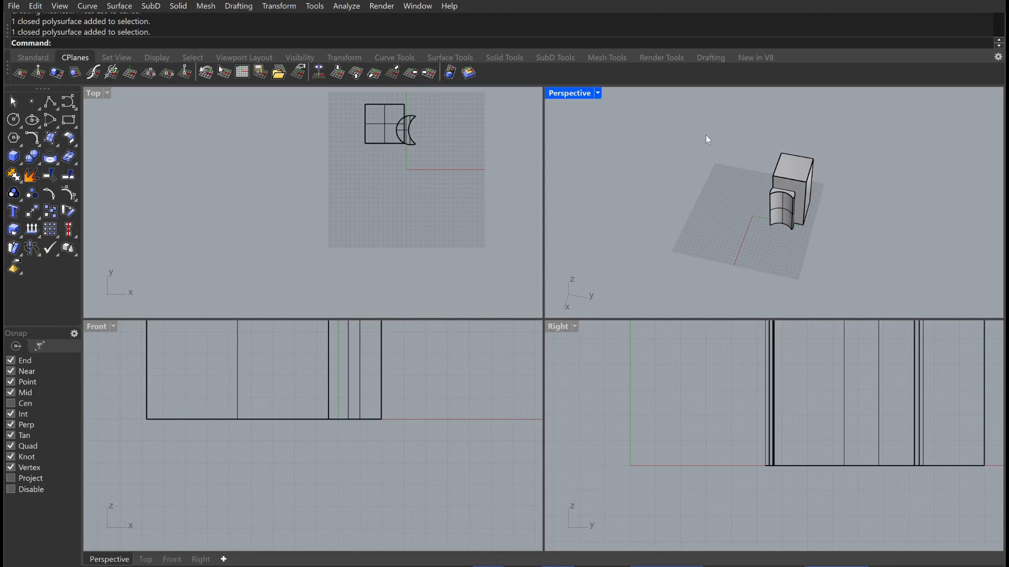